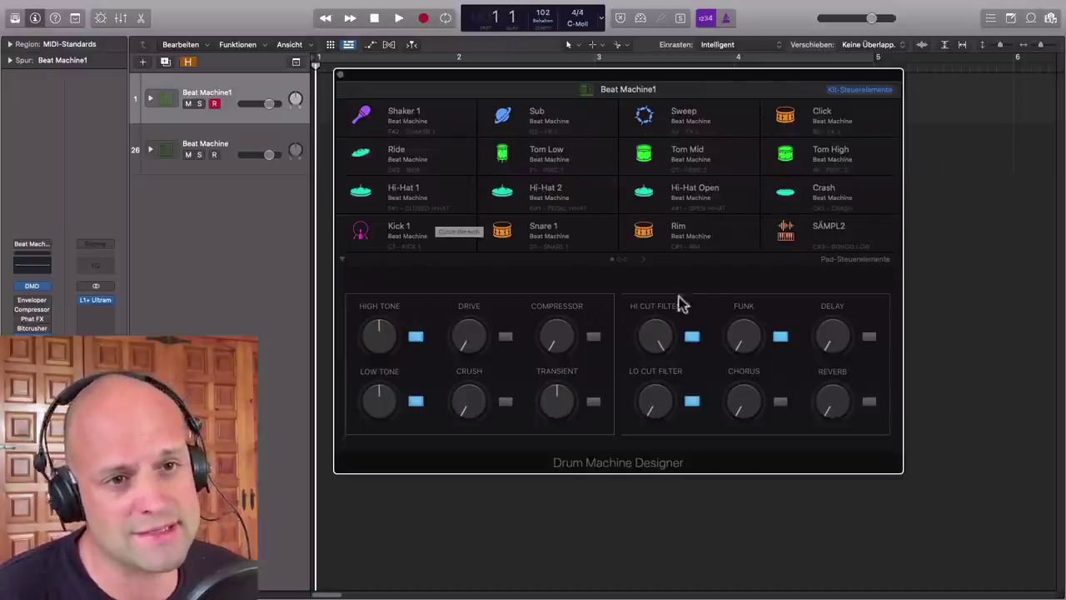
# - Open the Kick 1 pad's sample and try a fade-in of about 0.055 s plus a long fade-out over roughly its last quarter
pyautogui.click(403, 234)
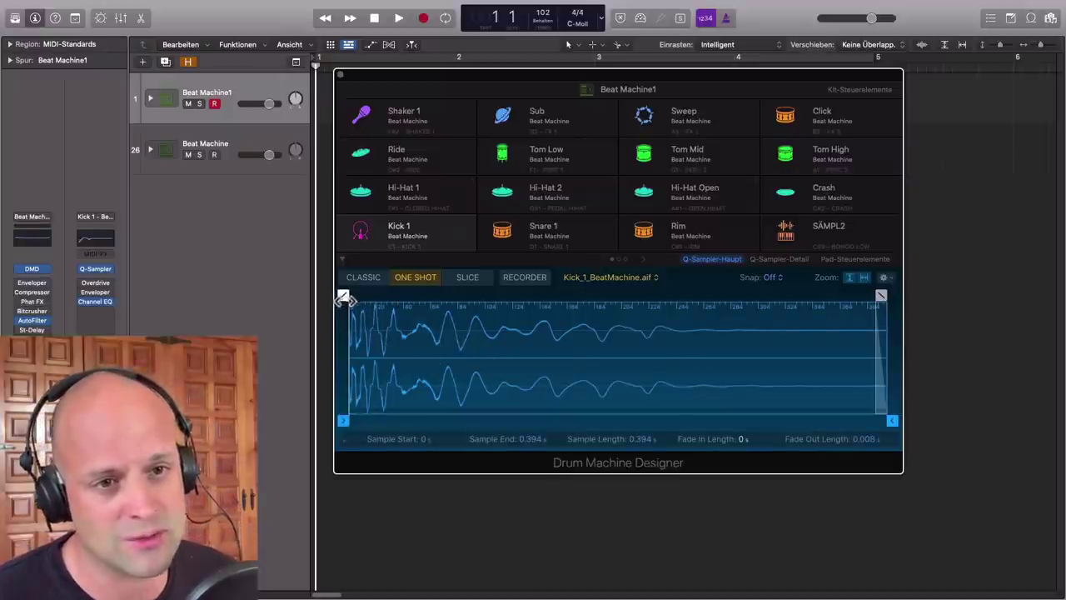
pyautogui.moveTo(343, 298)
pyautogui.mouseDown()
pyautogui.moveTo(452, 293)
pyautogui.moveTo(421, 296)
pyautogui.mouseUp()
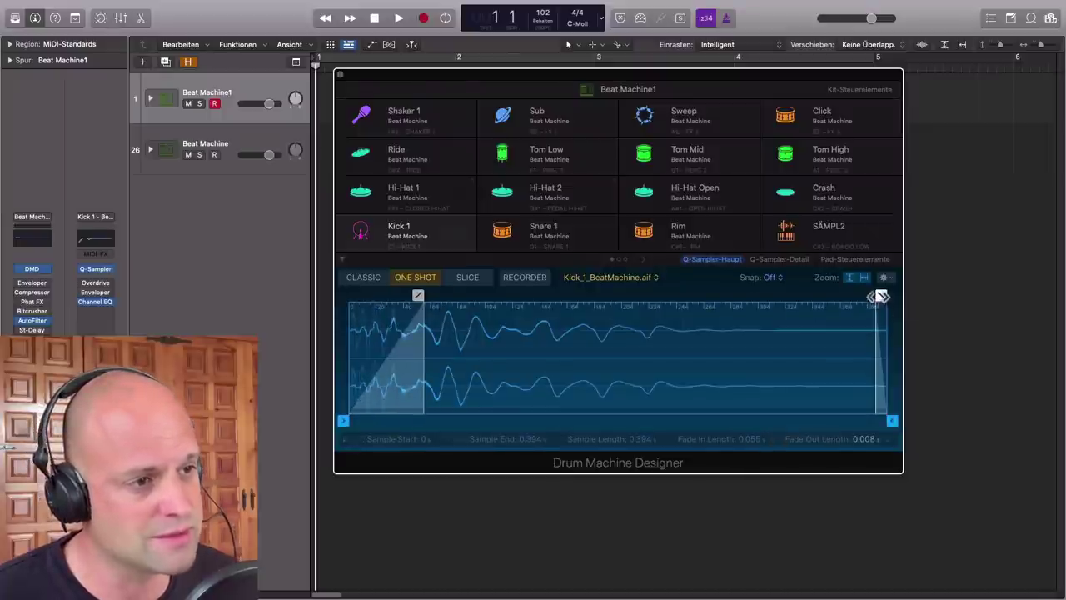
pyautogui.moveTo(880, 297)
pyautogui.mouseDown()
pyautogui.moveTo(702, 299)
pyautogui.moveTo(731, 301)
pyautogui.mouseUp()
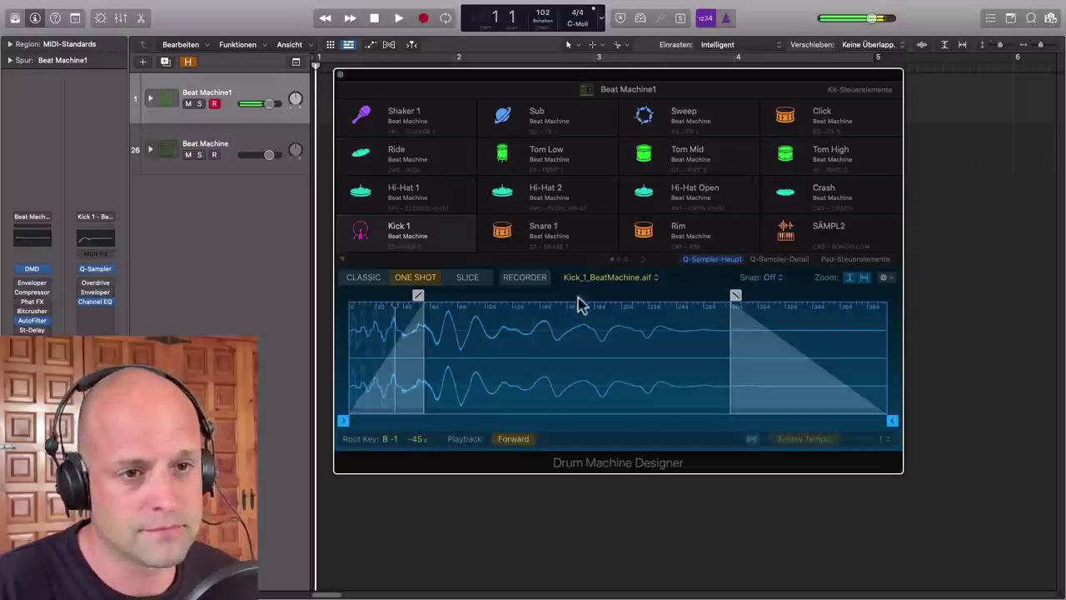
# - Remove both the fade-in and the fade-out from the Kick 1 sample
pyautogui.moveTo(426, 300); pyautogui.dragTo(344, 296)
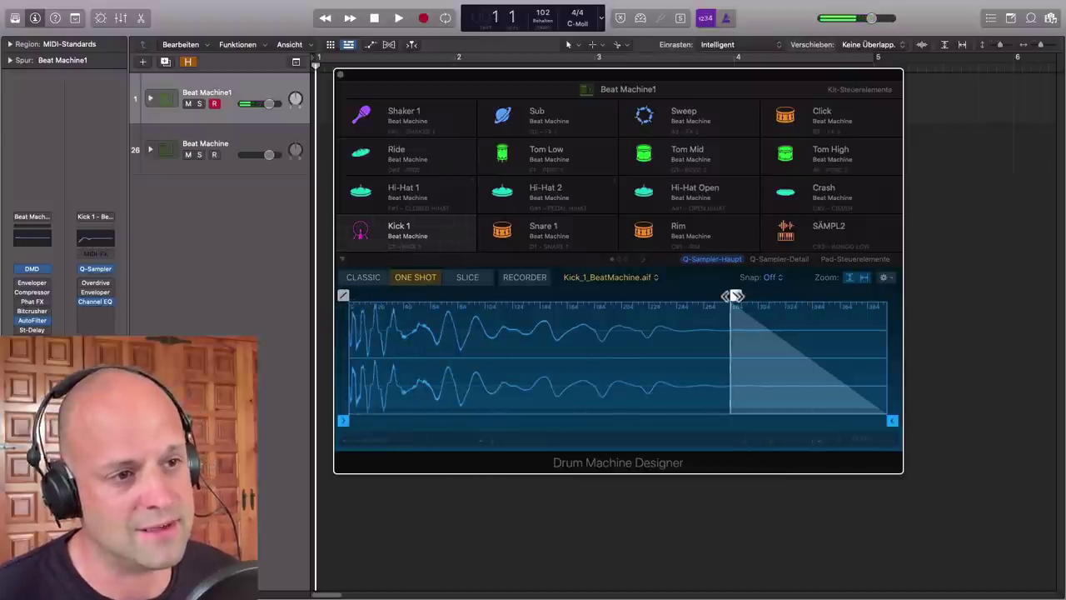
pyautogui.moveTo(735, 295); pyautogui.dragTo(892, 295)
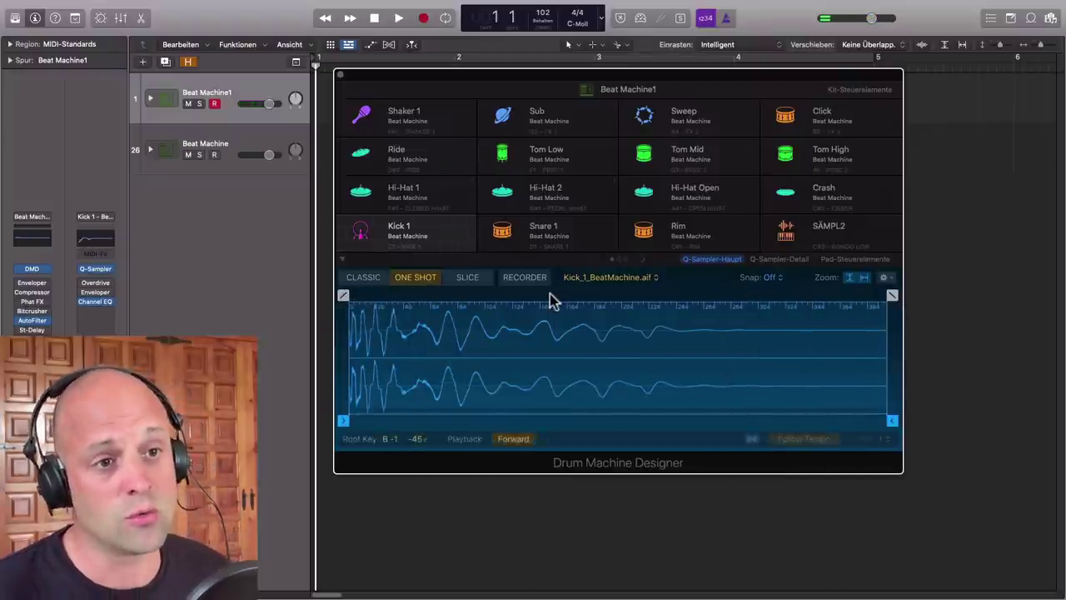
# - Replace the Snare 1 pad with a Quick Sampler holding Bass.wav from the desktop
pyautogui.click(544, 233)
pyautogui.click(554, 232)
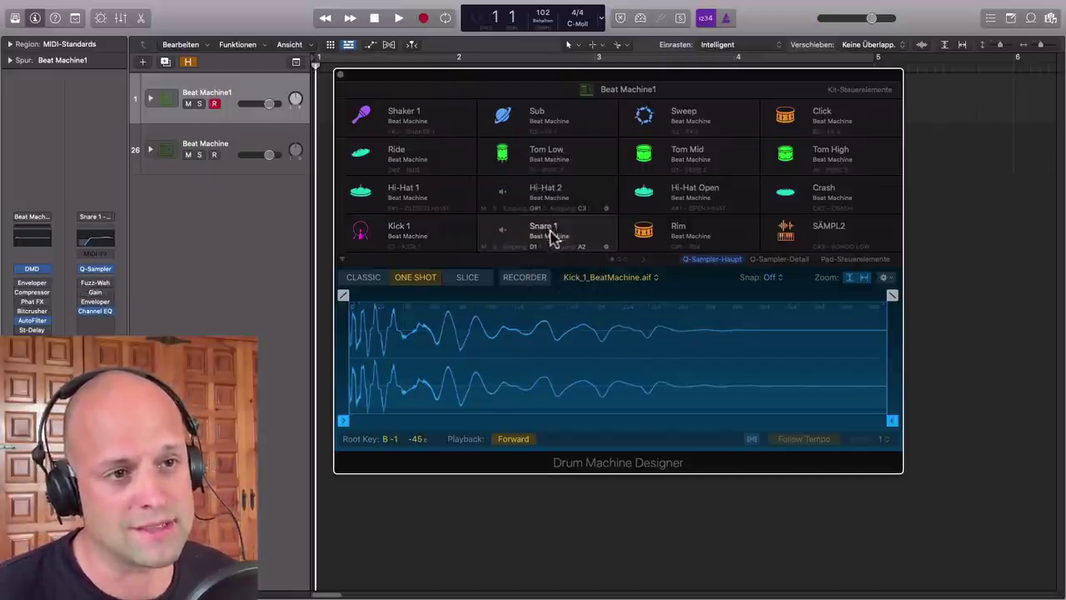
pyautogui.click(30, 19)
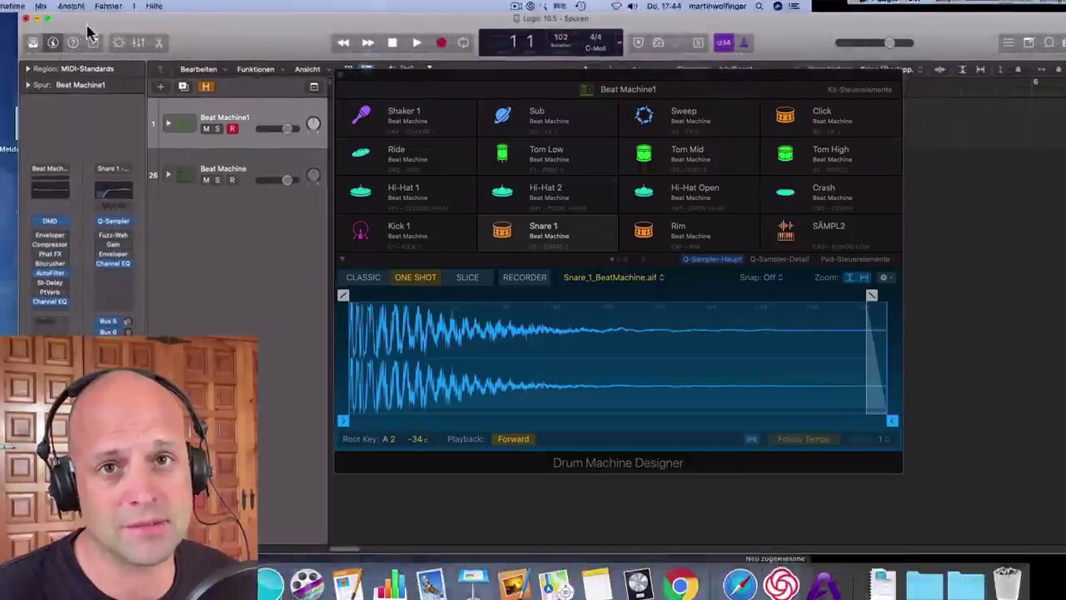
pyautogui.moveTo(51, 260); pyautogui.dragTo(545, 233)
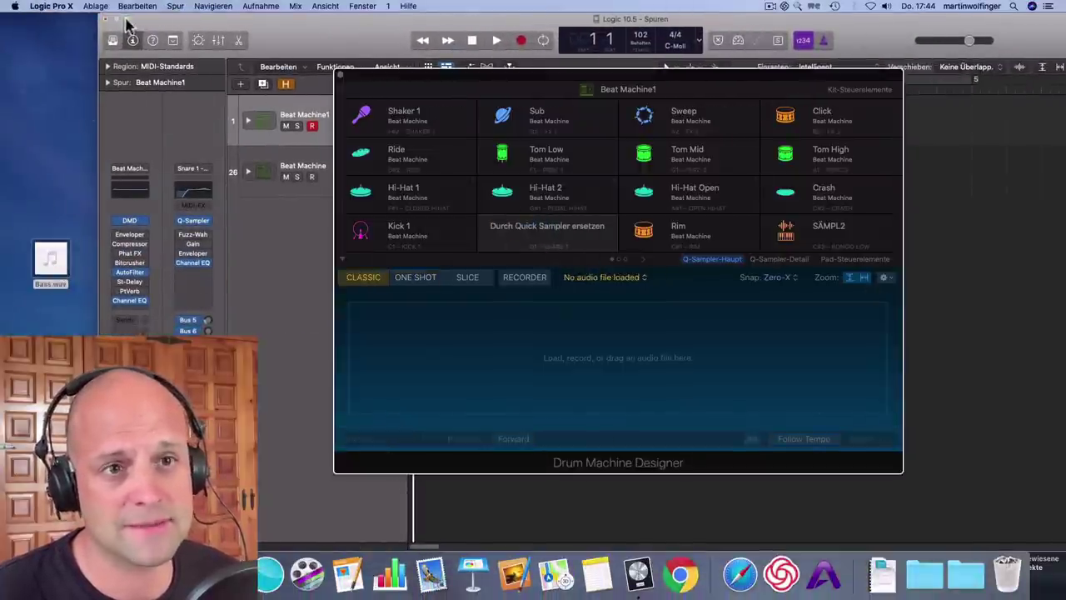
pyautogui.click(552, 238)
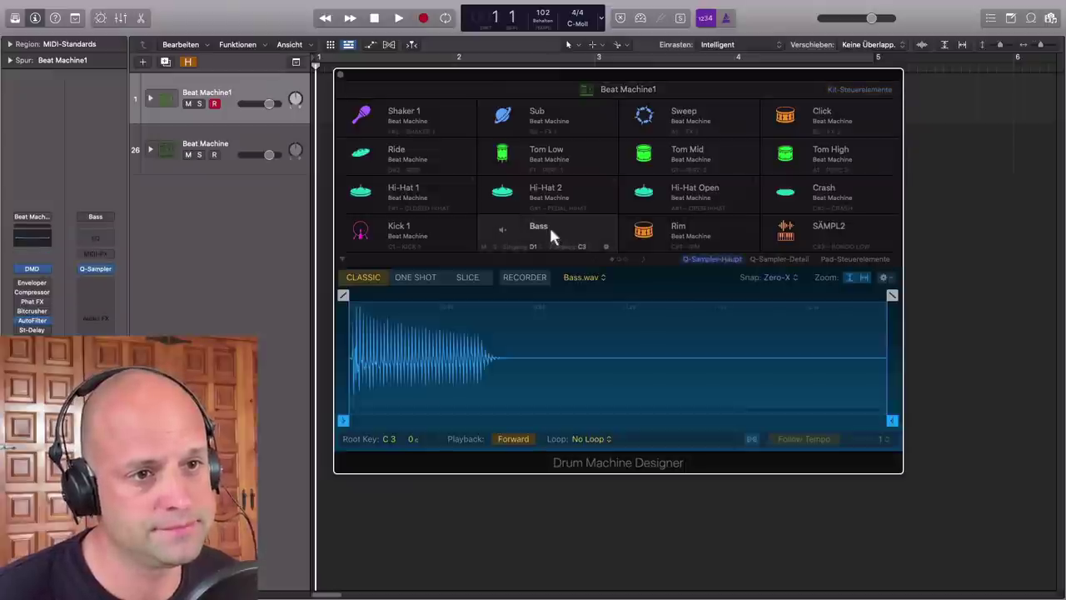
# - Audition the Bass pad a few times and activate note learning for its input note
pyautogui.click(502, 230)
pyautogui.click(502, 230)
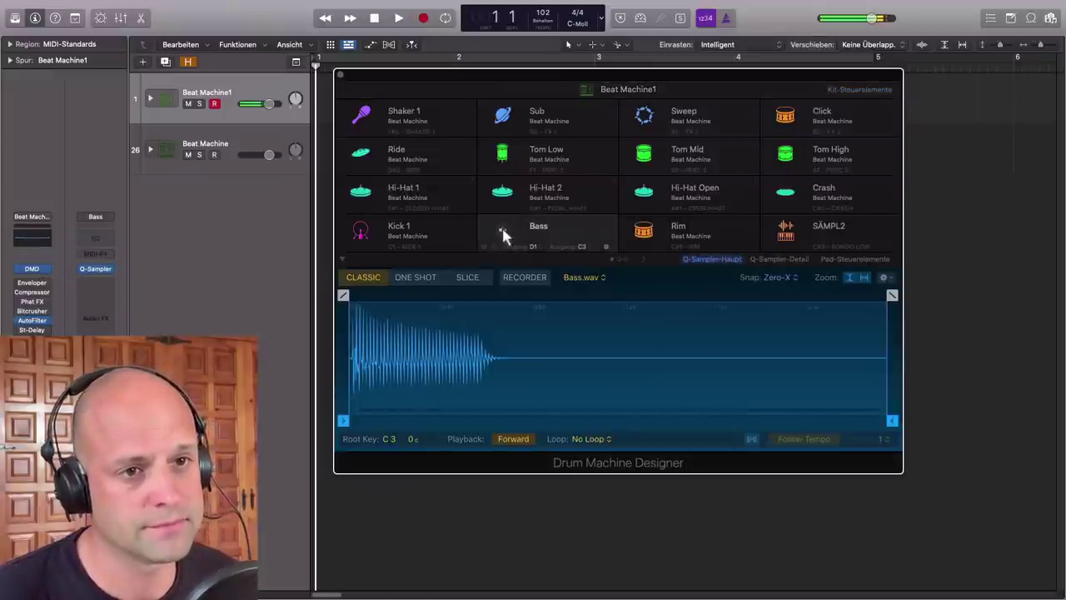
pyautogui.click(502, 230)
pyautogui.click(504, 232)
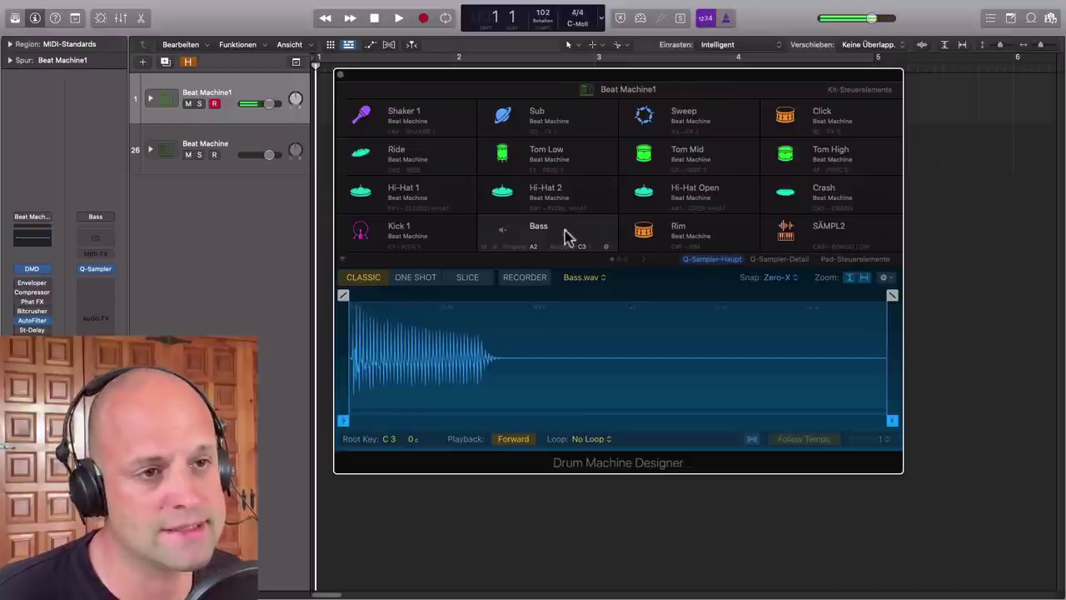
pyautogui.click(537, 248)
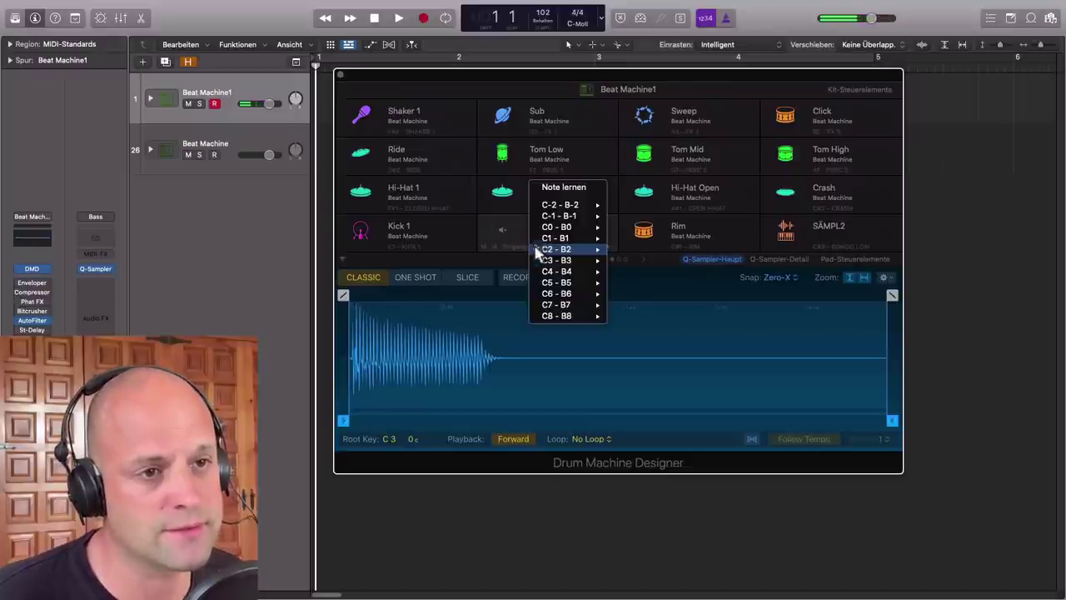
pyautogui.click(587, 191)
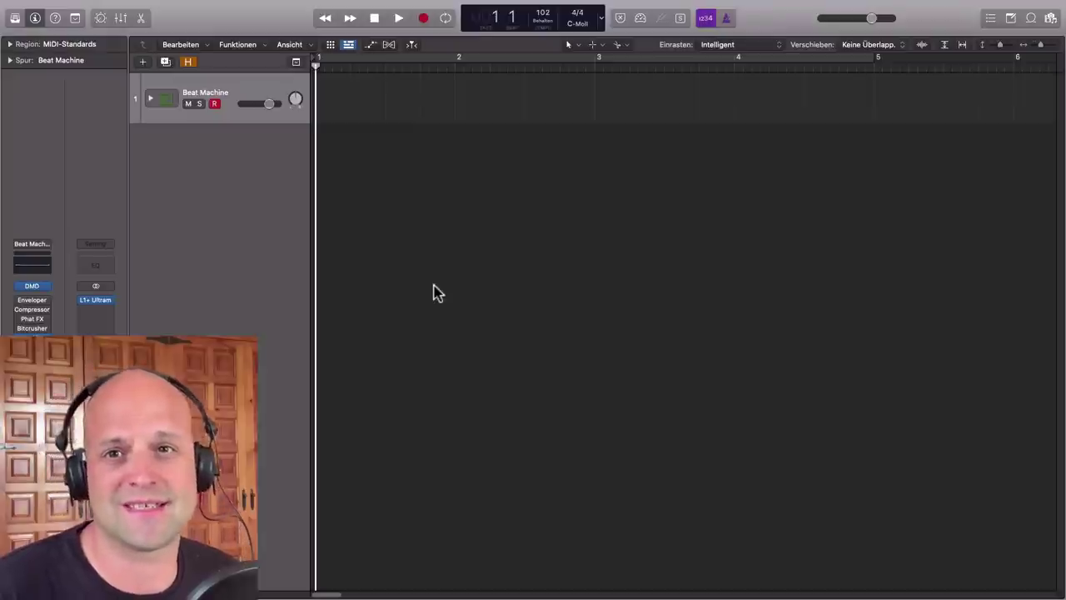
# - Create a pattern region at the start of the Beat Machine track and briefly view the available kits in the Library
pyautogui.rightClick(373, 89)
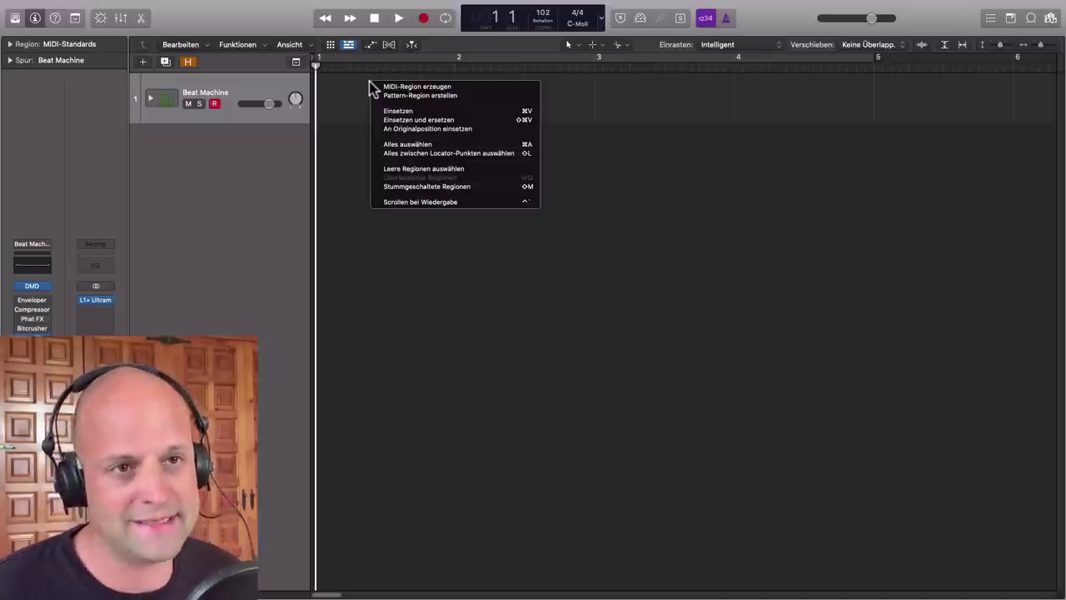
pyautogui.click(439, 97)
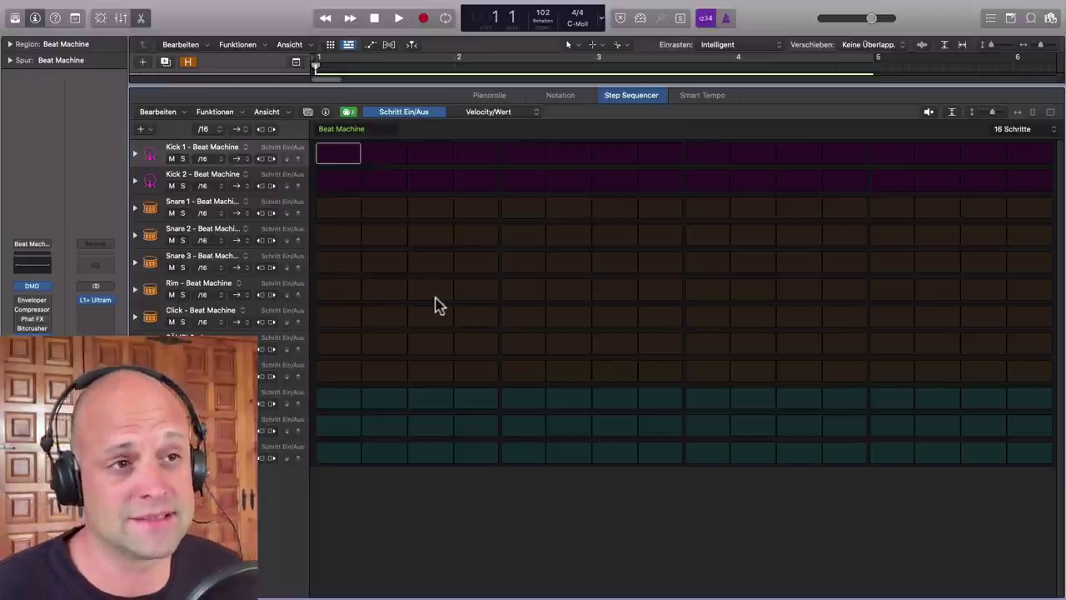
pyautogui.press('y')
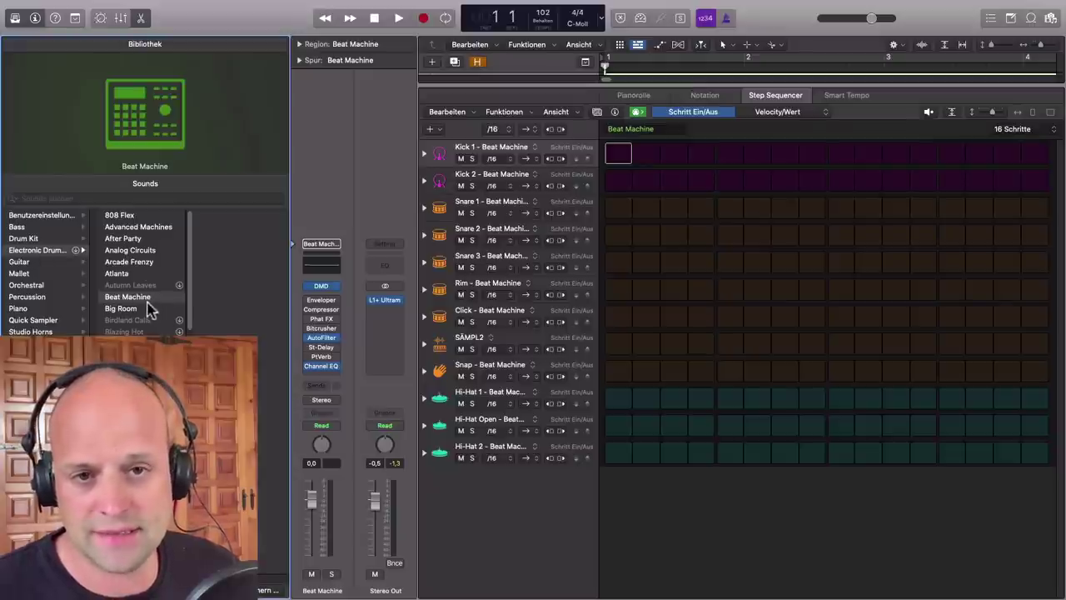
pyautogui.press('y')
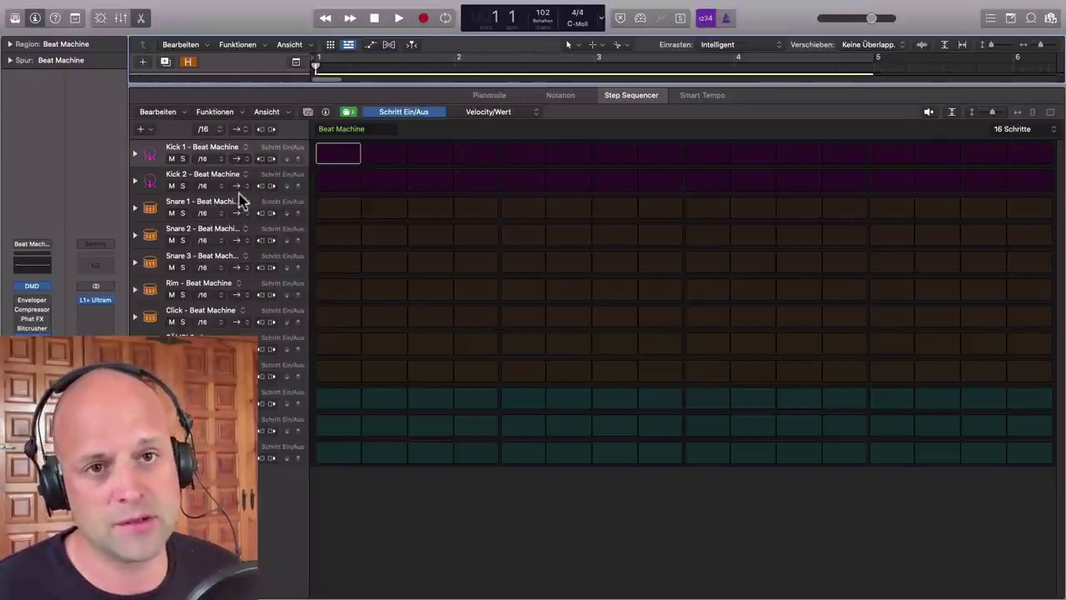
# - Program Kick 1 hits on steps 1, 7, 10 and 11 of the pattern and start playback
pyautogui.press('space')
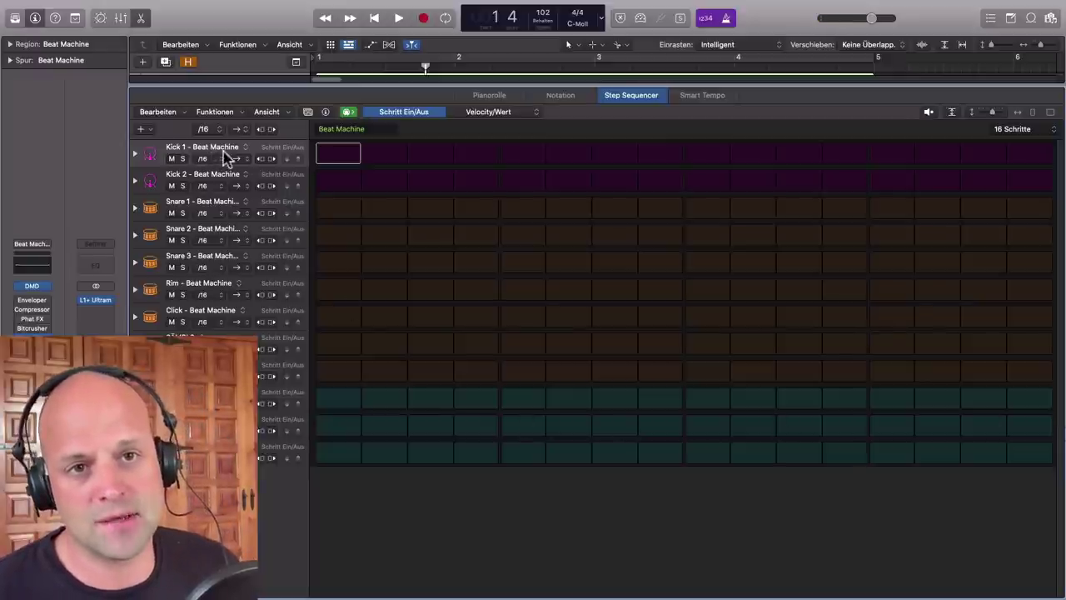
pyautogui.click(627, 158)
pyautogui.click(767, 158)
pyautogui.click(792, 158)
pyautogui.press('space')
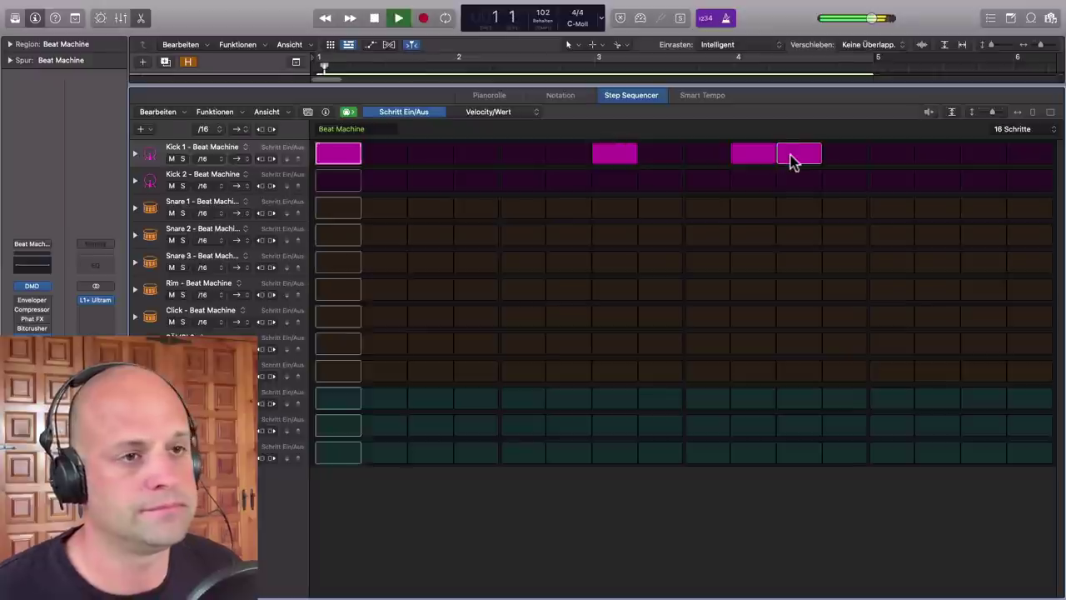
# - Shift the Kick 1 hit from step 7 to step 8 during playback, then stop
pyautogui.click(631, 158)
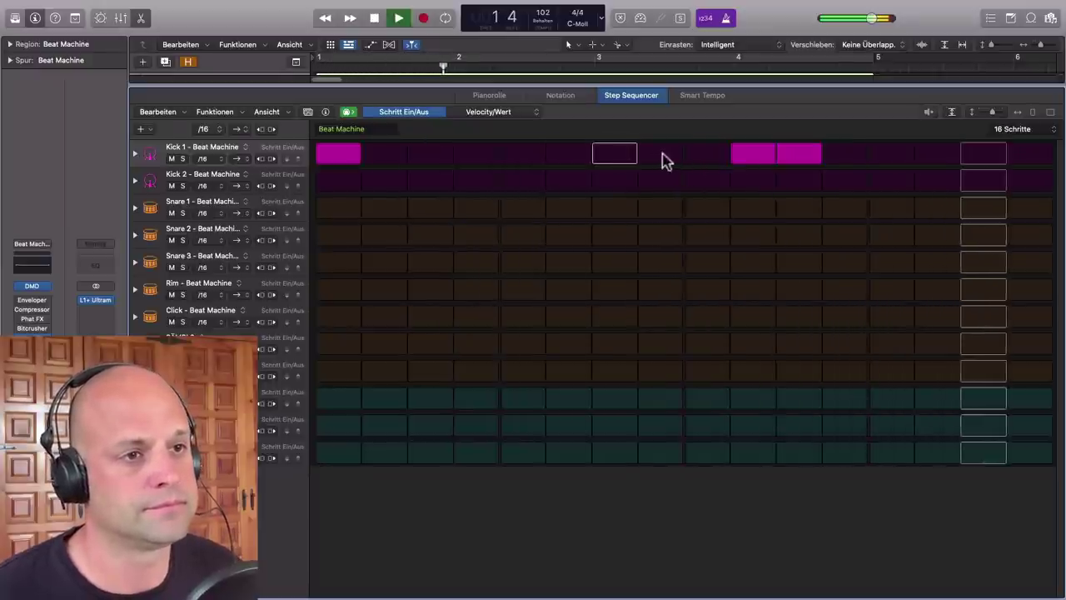
pyautogui.click(663, 158)
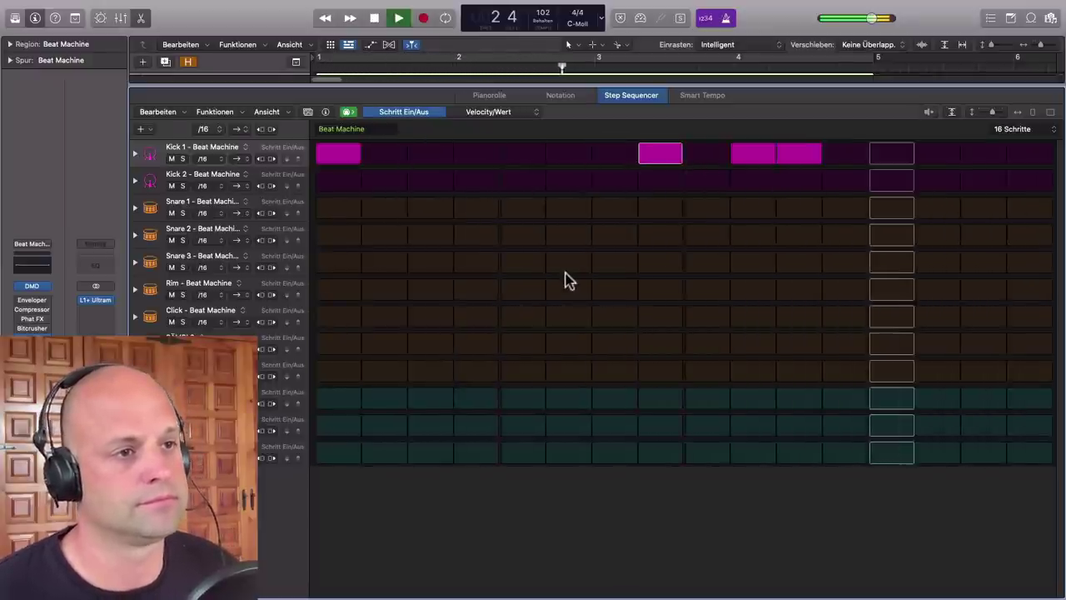
pyautogui.press('space')
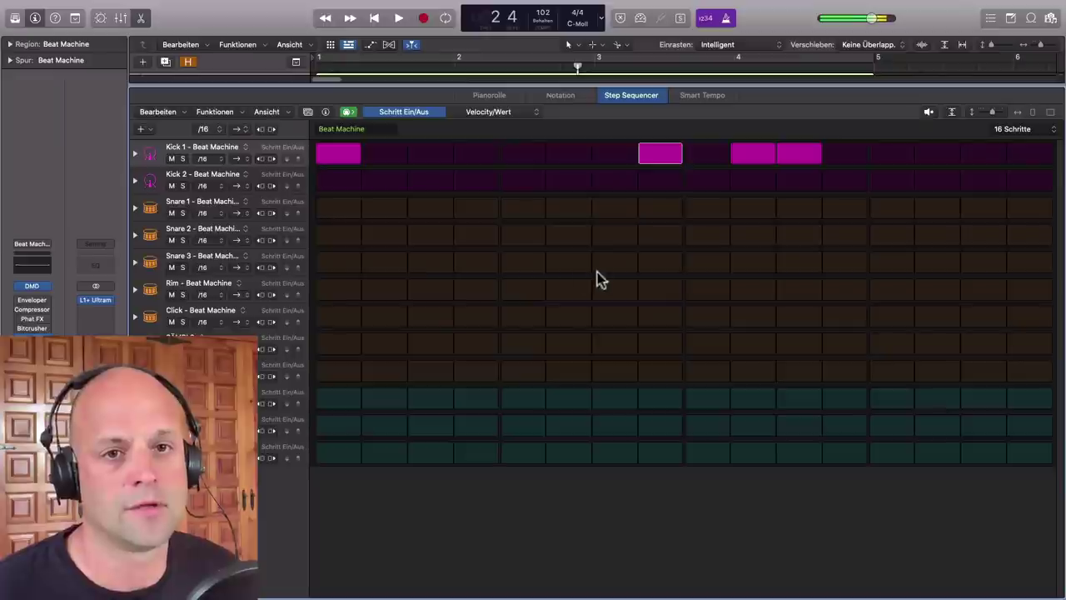
# - Add Snare 1 hits on steps 5 and 13 and listen to the pattern
pyautogui.click(521, 208)
pyautogui.click(883, 210)
pyautogui.press('space')
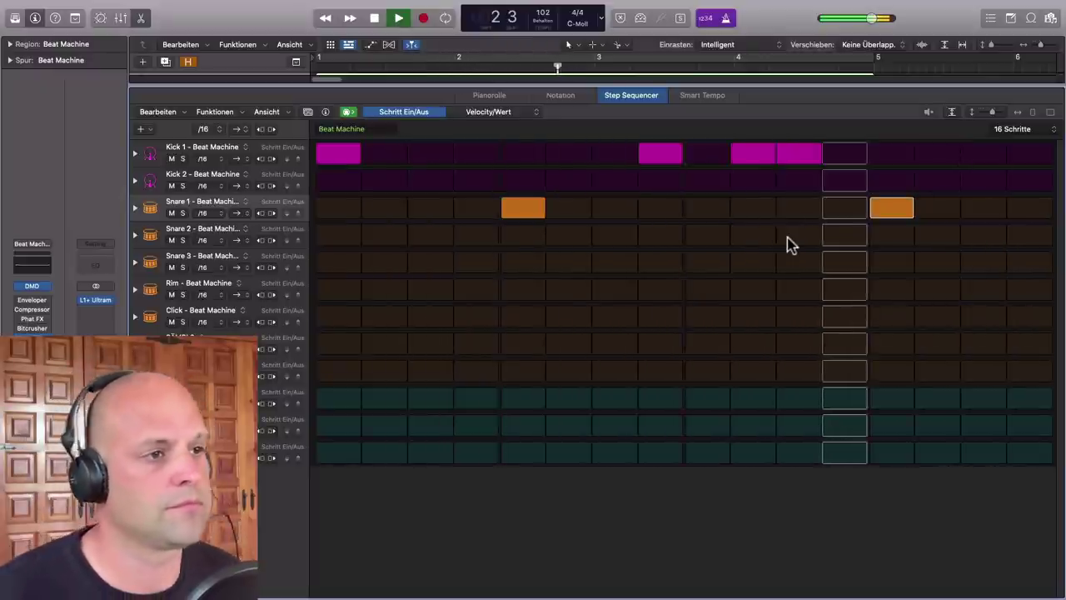
pyautogui.press('space')
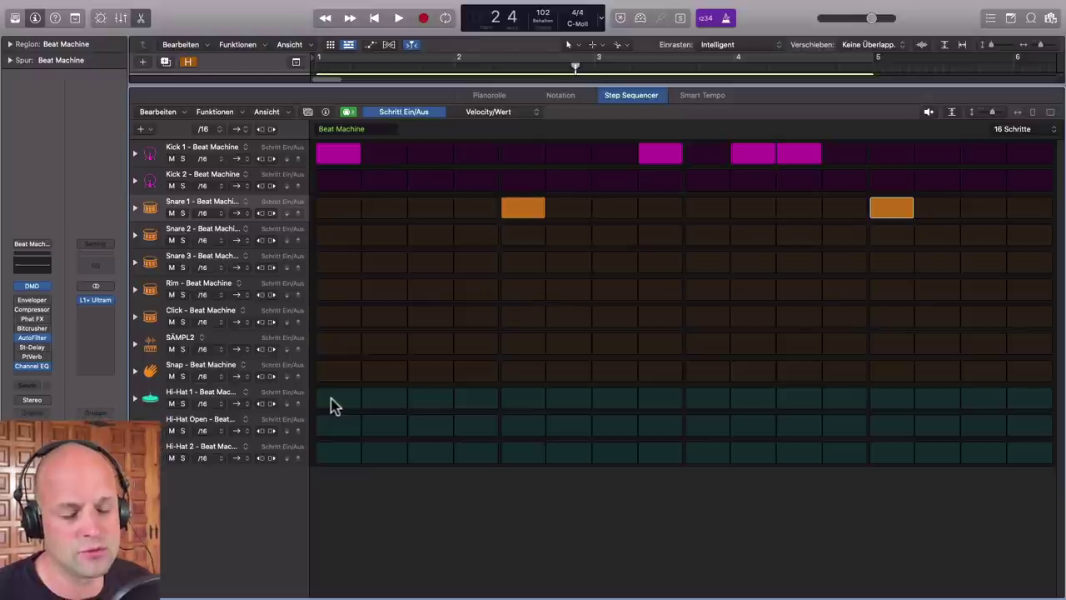
# - Fill all 16 steps of the Hi-Hat 1 row and listen to the beat
pyautogui.moveTo(331, 405); pyautogui.dragTo(1012, 412)
pyautogui.press('space')
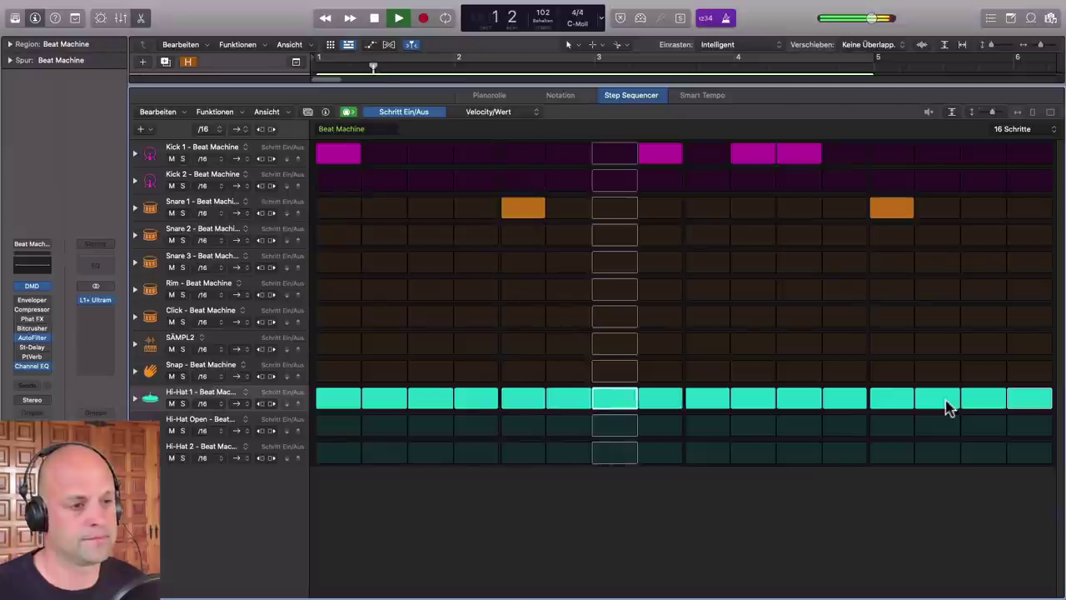
pyautogui.press('space')
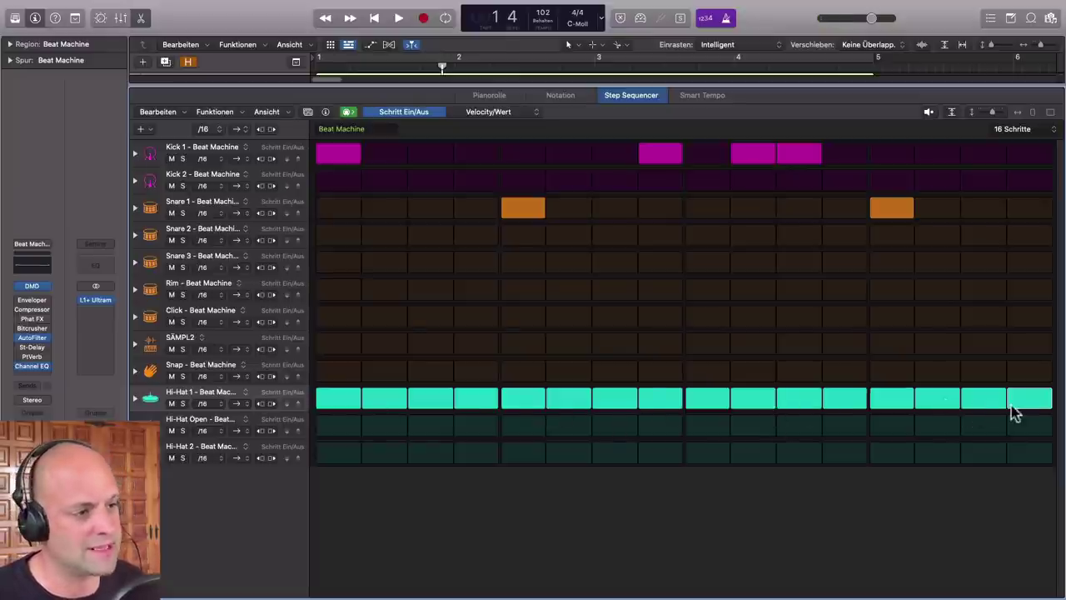
# - Clear every step of the Hi-Hat 1 row and fill all 16 steps again
pyautogui.moveTo(1045, 407); pyautogui.dragTo(369, 405)
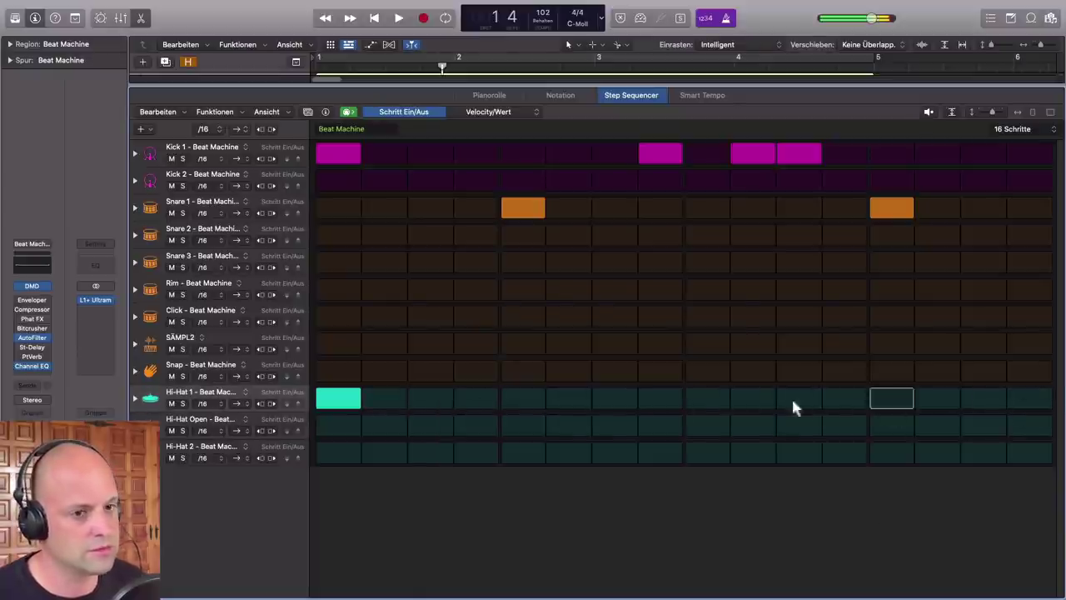
pyautogui.click(338, 401)
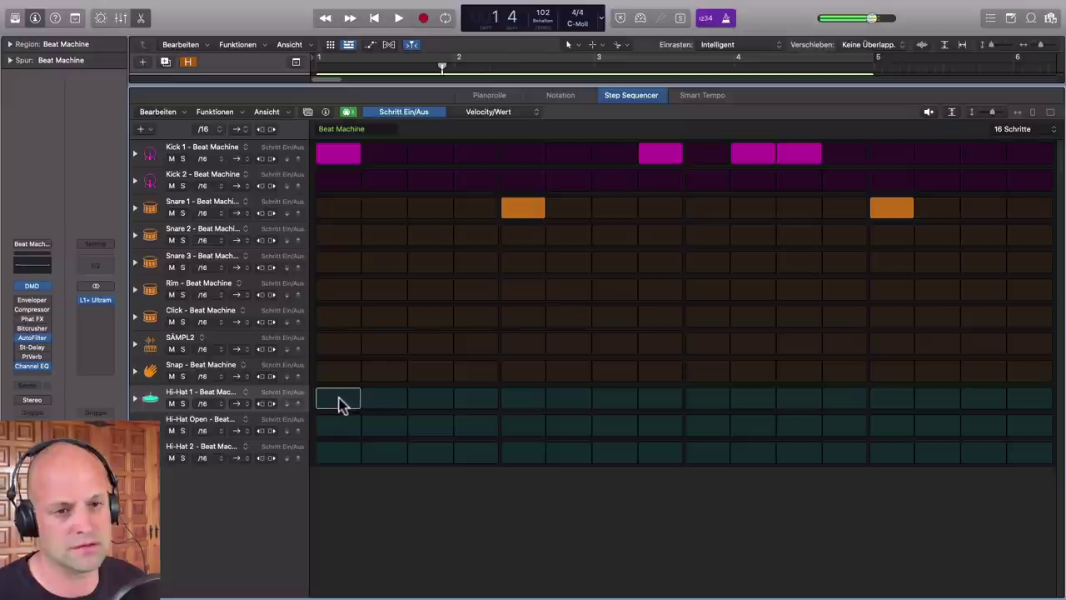
pyautogui.moveTo(338, 402); pyautogui.dragTo(1037, 399)
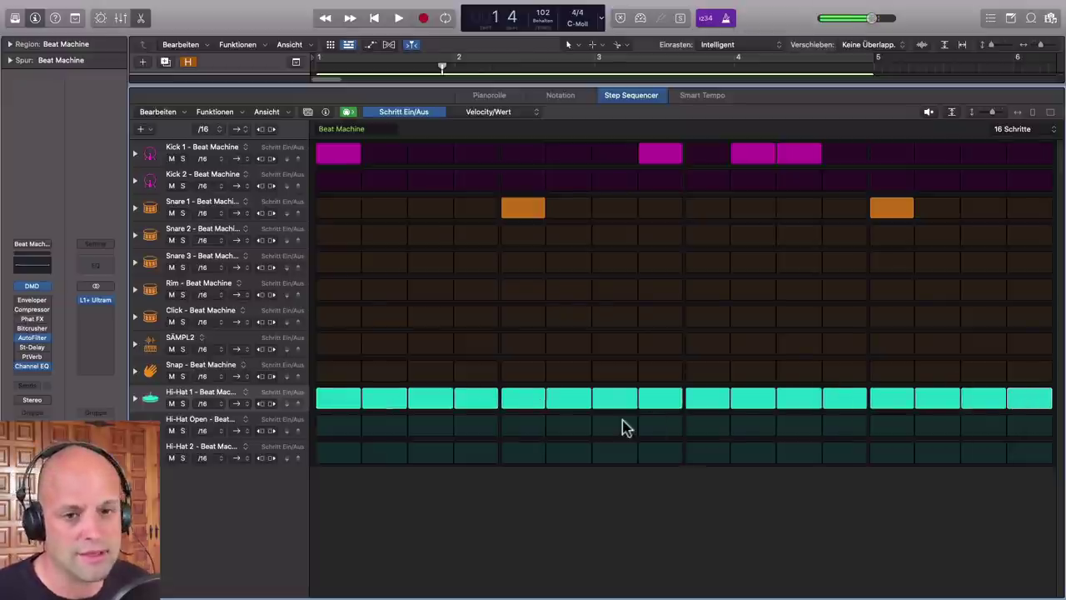
# - Replace the Hi-Hat 1 hits on steps 2 and 16 with Hi-Hat Open hits and listen to the pattern
pyautogui.click(389, 427)
pyautogui.click(384, 401)
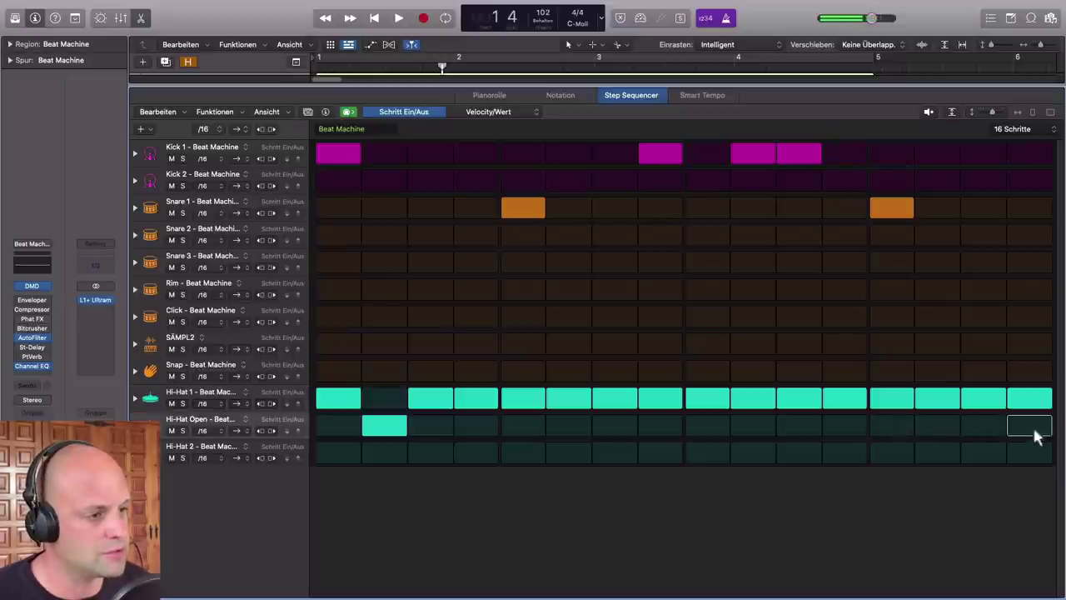
pyautogui.click(1029, 400)
pyautogui.press('space')
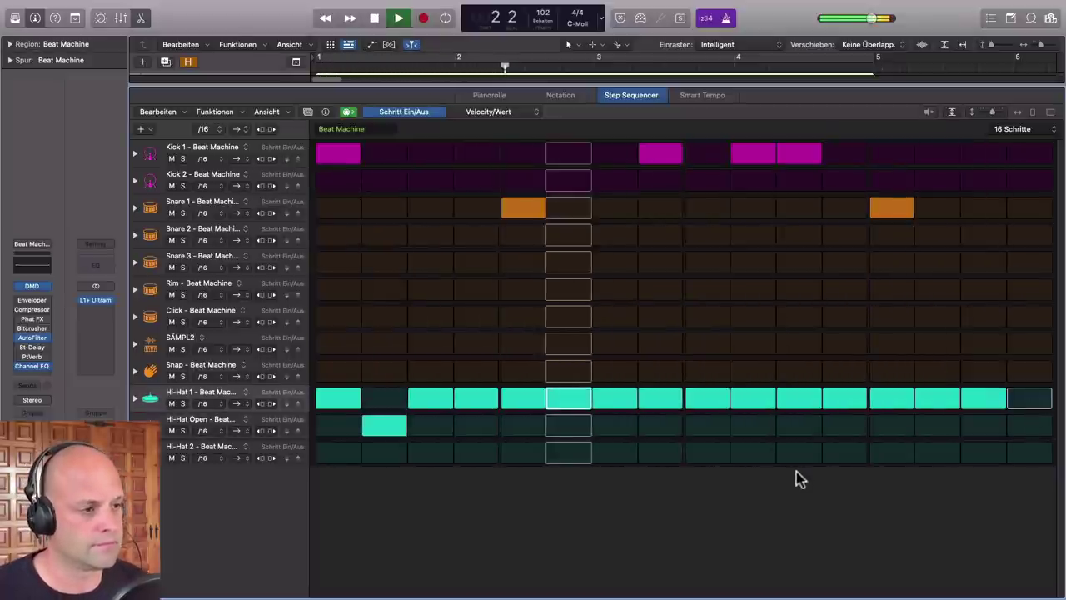
pyautogui.click(1020, 431)
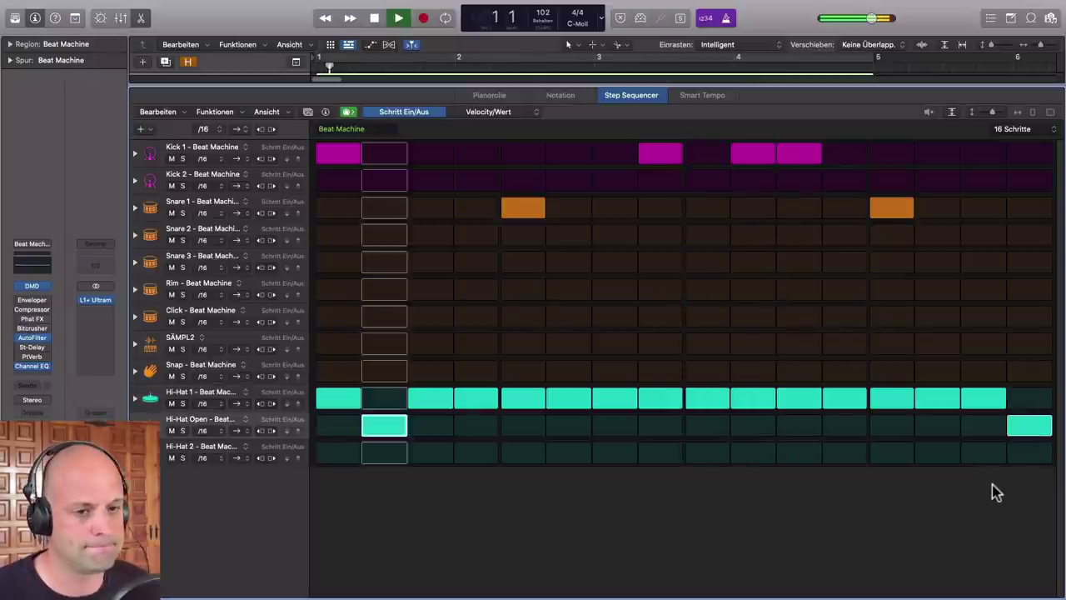
pyautogui.press('space')
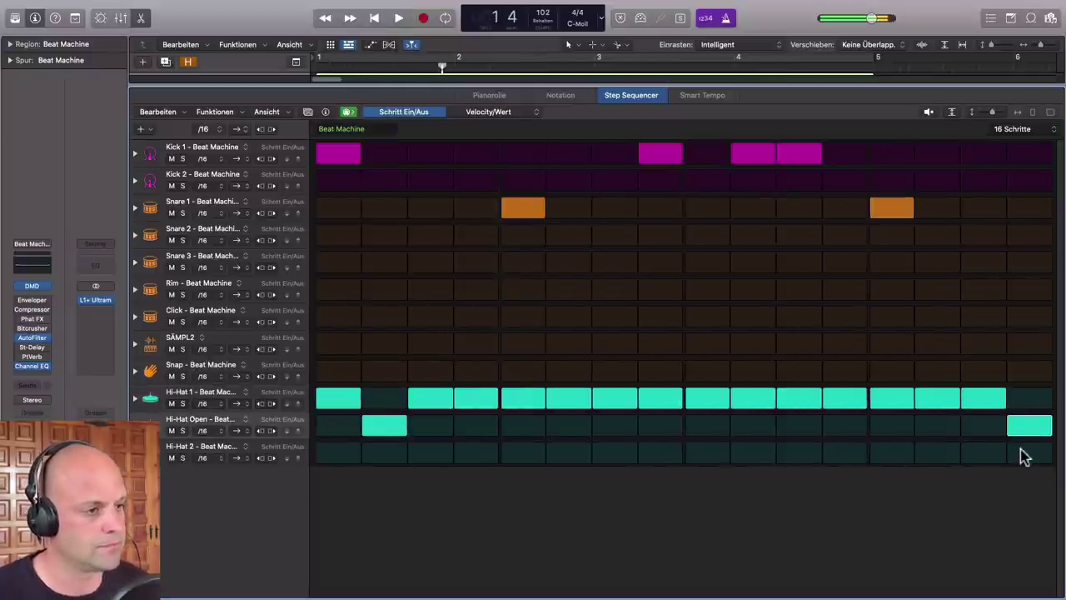
# - Move the last Hi-Hat Open hit from step 16 to 15, swap the Hi-Hat 1 hits to match, and play the pattern
pyautogui.click(1023, 452)
pyautogui.click(1029, 451)
pyautogui.click(1024, 427)
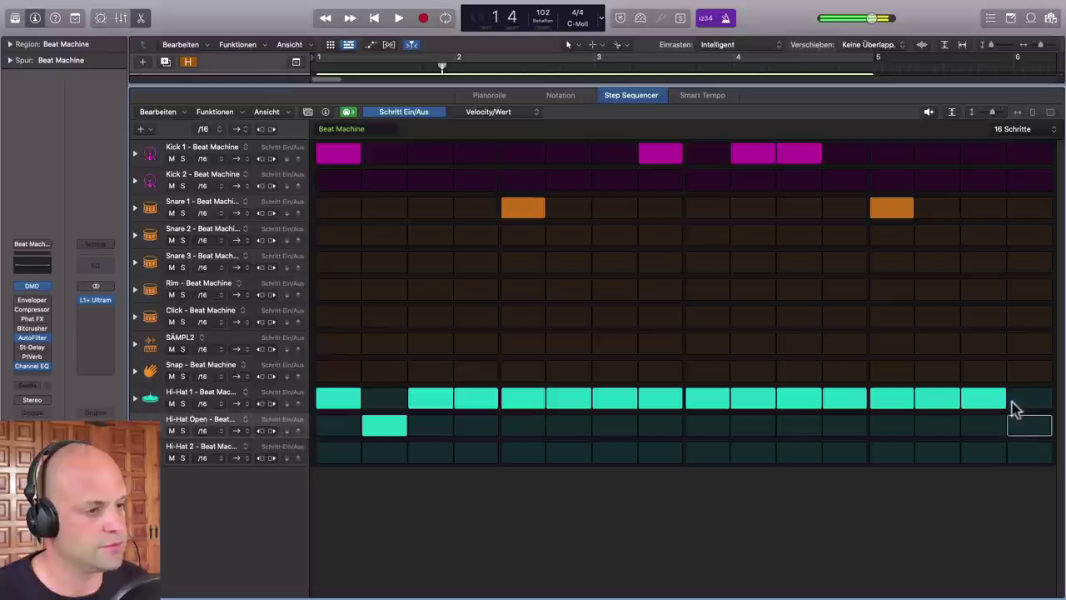
pyautogui.click(984, 400)
pyautogui.click(990, 426)
pyautogui.click(1049, 404)
pyautogui.press('space')
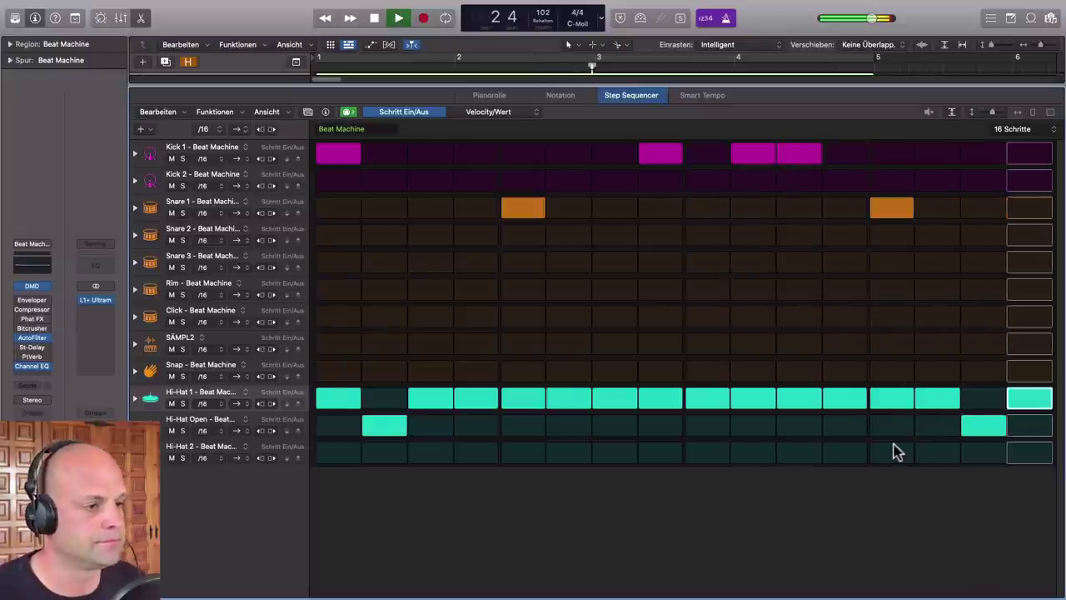
# - Stop playback and expand the Hi-Hat 1 row with Velocity, Notenwiederholung, Bogen and Gate sub-rows
pyautogui.press('space')
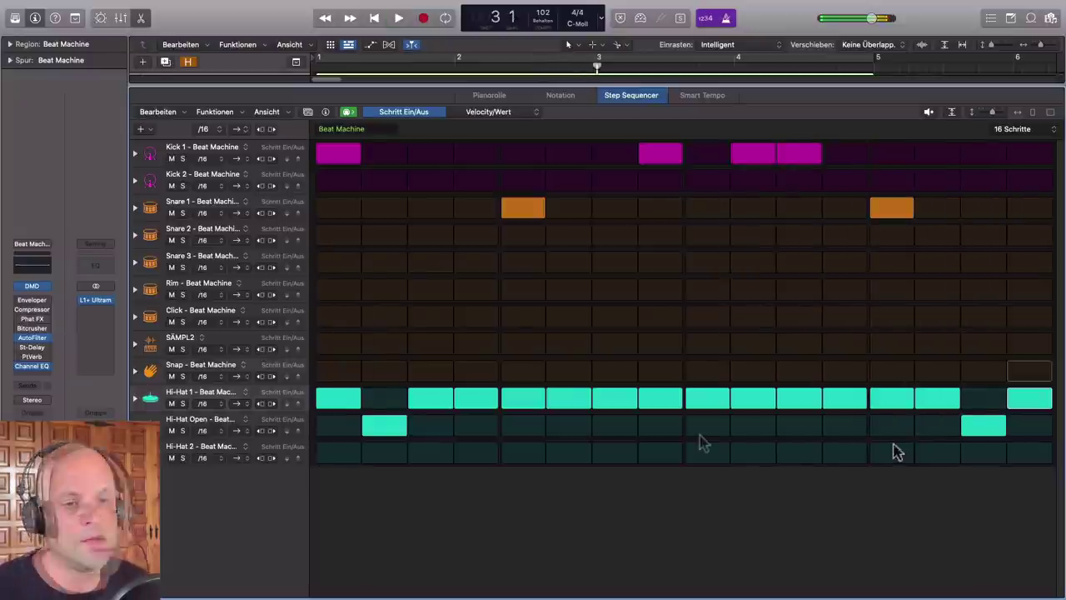
pyautogui.click(136, 400)
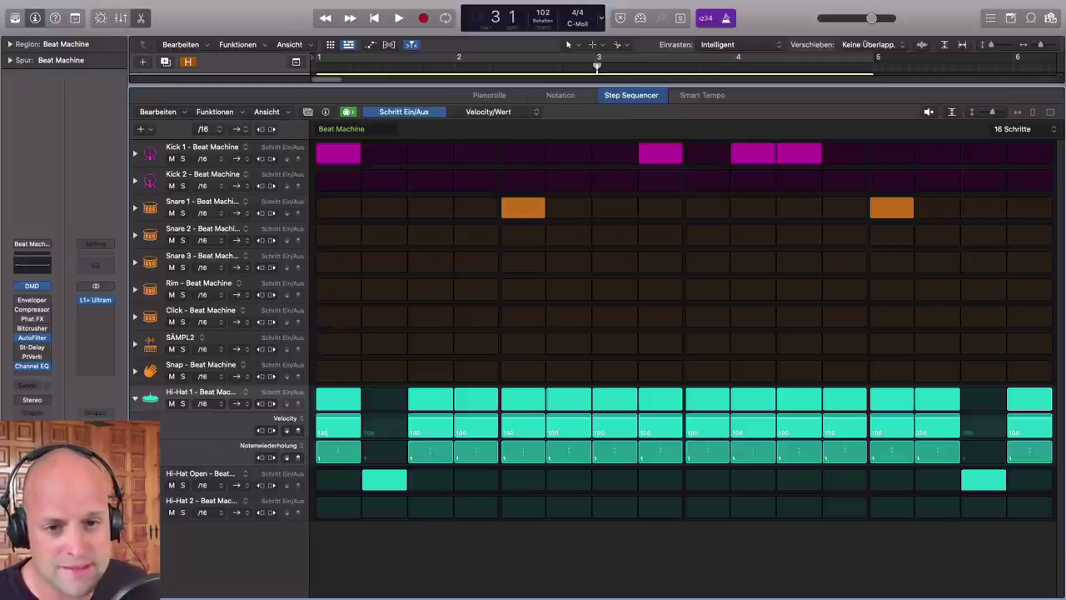
pyautogui.click(150, 451)
pyautogui.click(150, 451)
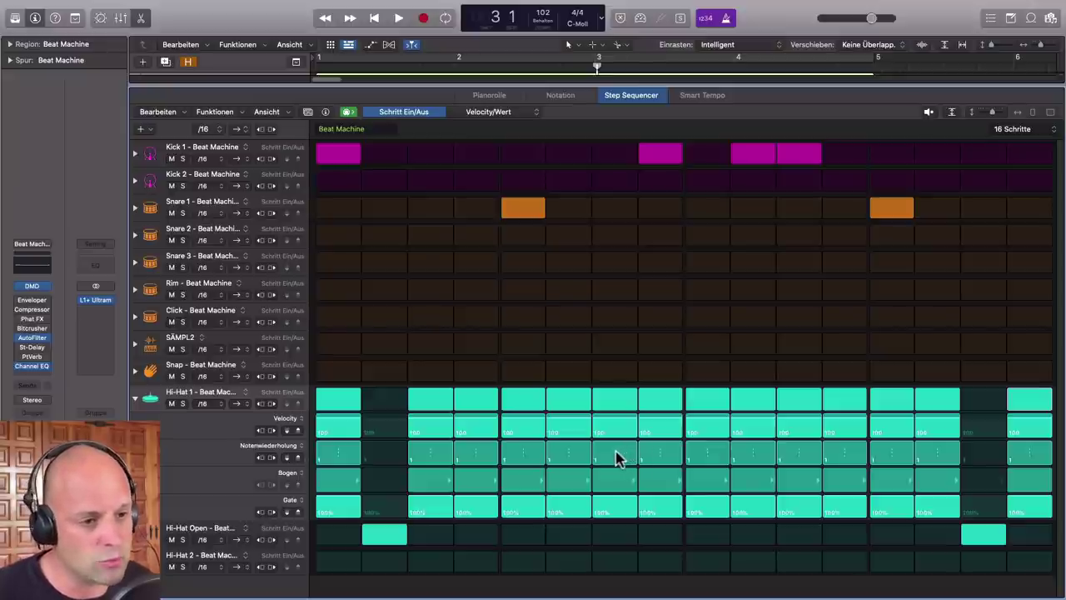
# - Set the Hi-Hat 1 note repeat (Notenwiederholung) to 4 on steps 7 and 12 and listen to the pattern
pyautogui.moveTo(616, 458); pyautogui.dragTo(617, 461)
pyautogui.moveTo(849, 458); pyautogui.dragTo(843, 463)
pyautogui.press('space')
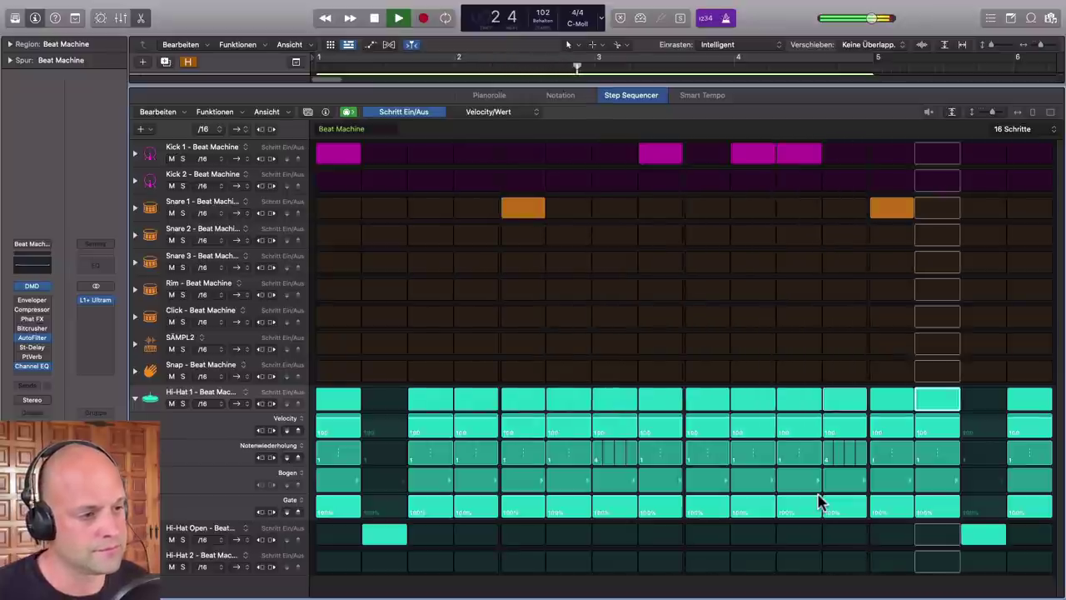
pyautogui.press('space')
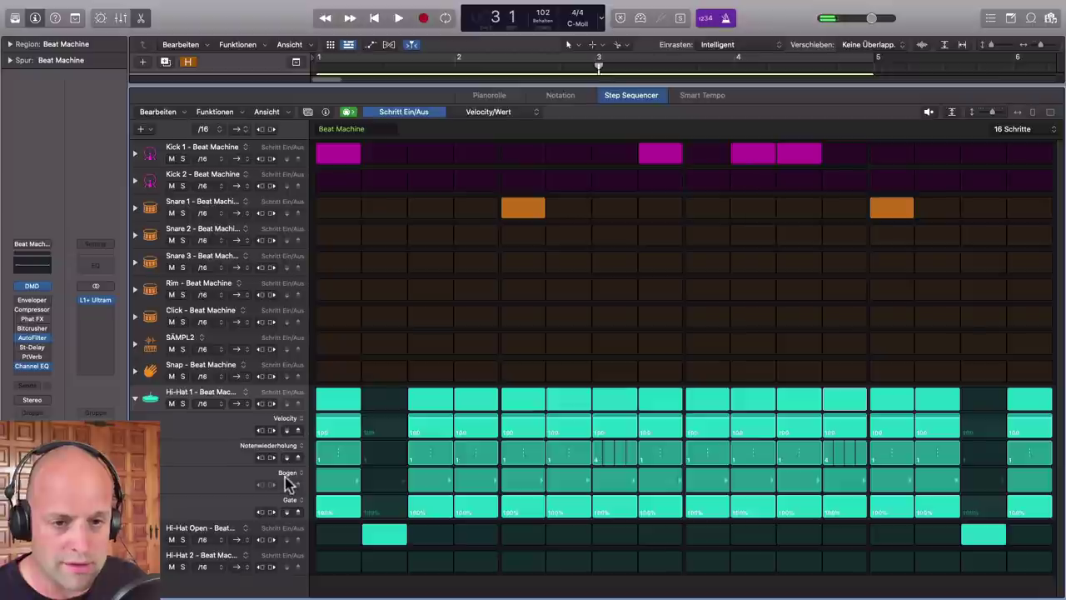
# - Tie Hi-Hat 1 steps 3 and 4 together, set their note repeat to 3 and listen to the result
pyautogui.click(443, 487)
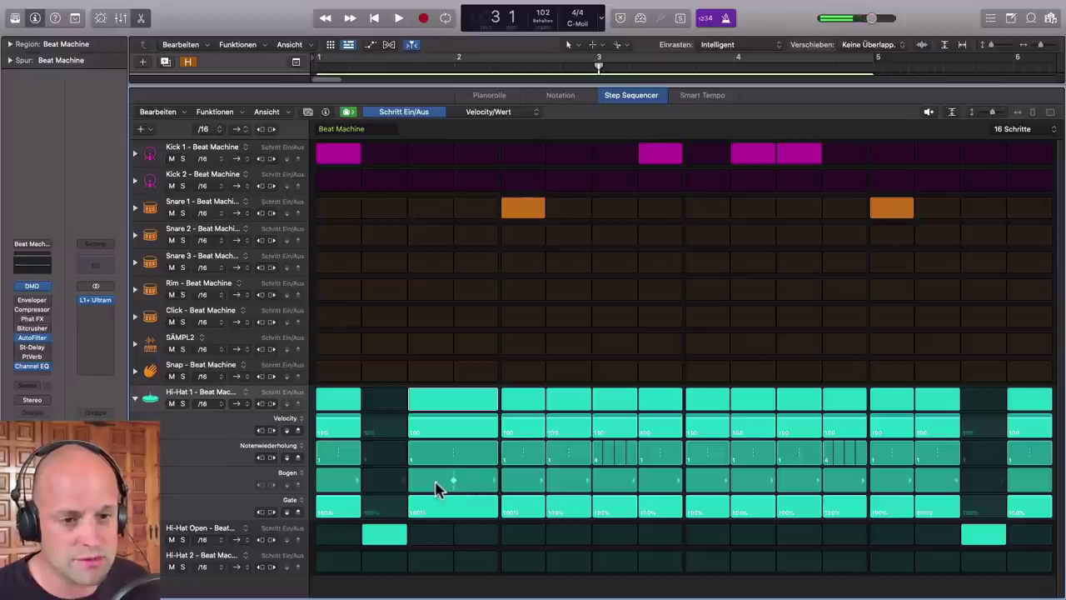
pyautogui.moveTo(448, 457); pyautogui.dragTo(471, 468)
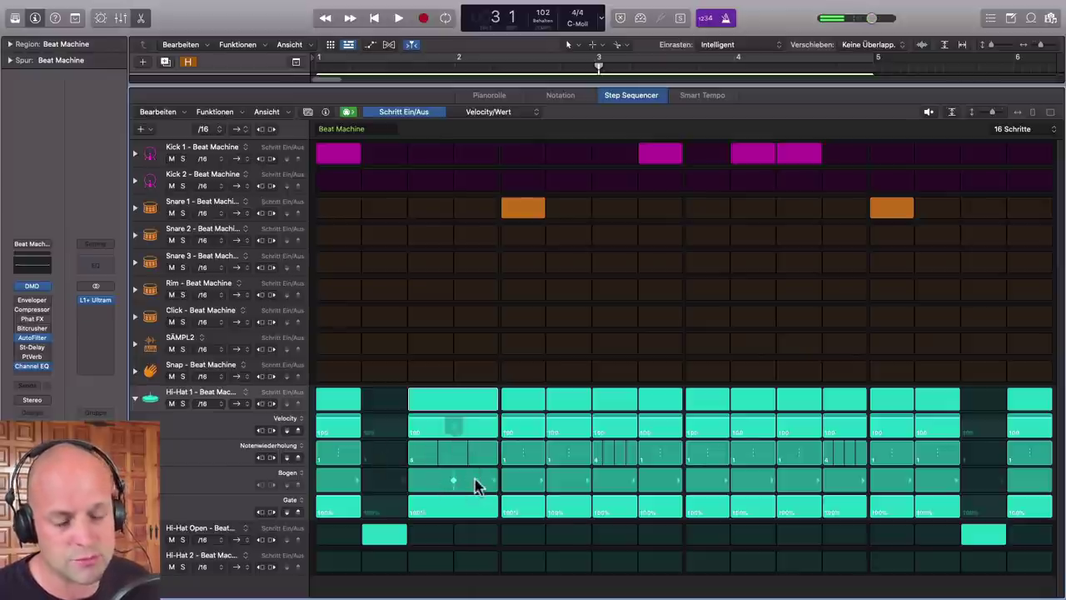
pyautogui.press('space')
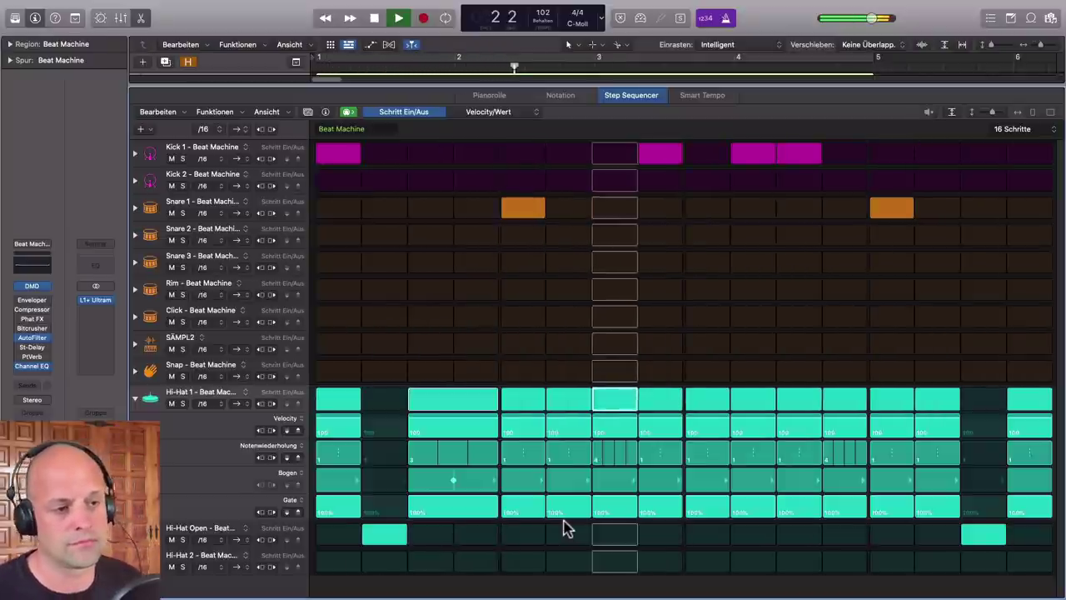
pyautogui.press('space')
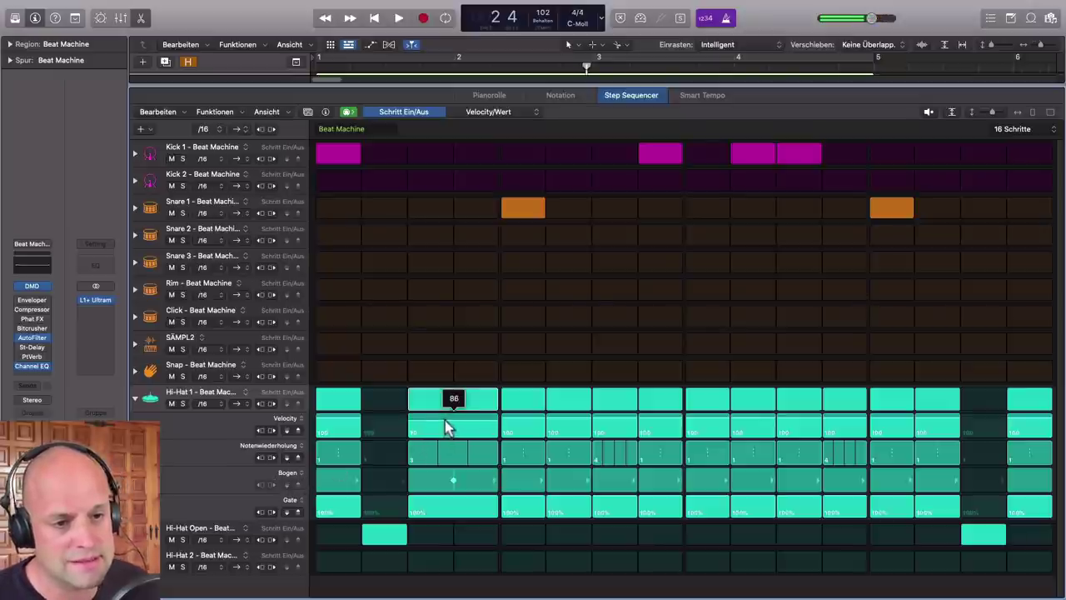
# - Vary the Hi-Hat 1 velocities across the pattern, set the note repeat on step 16 to 4, and play the beat
pyautogui.moveTo(445, 420); pyautogui.dragTo(448, 424)
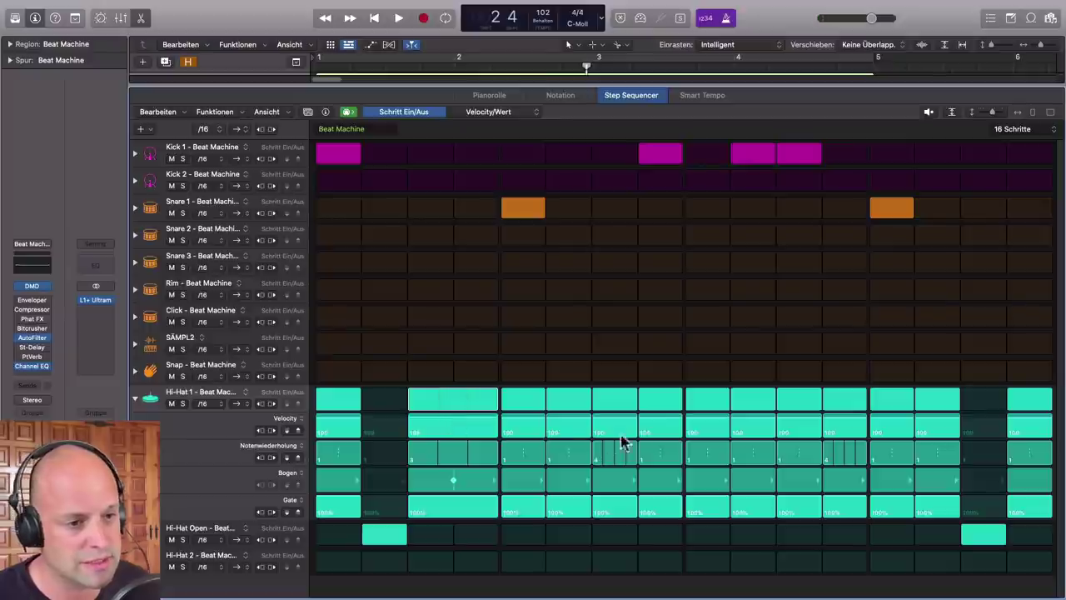
pyautogui.moveTo(626, 431); pyautogui.dragTo(615, 421)
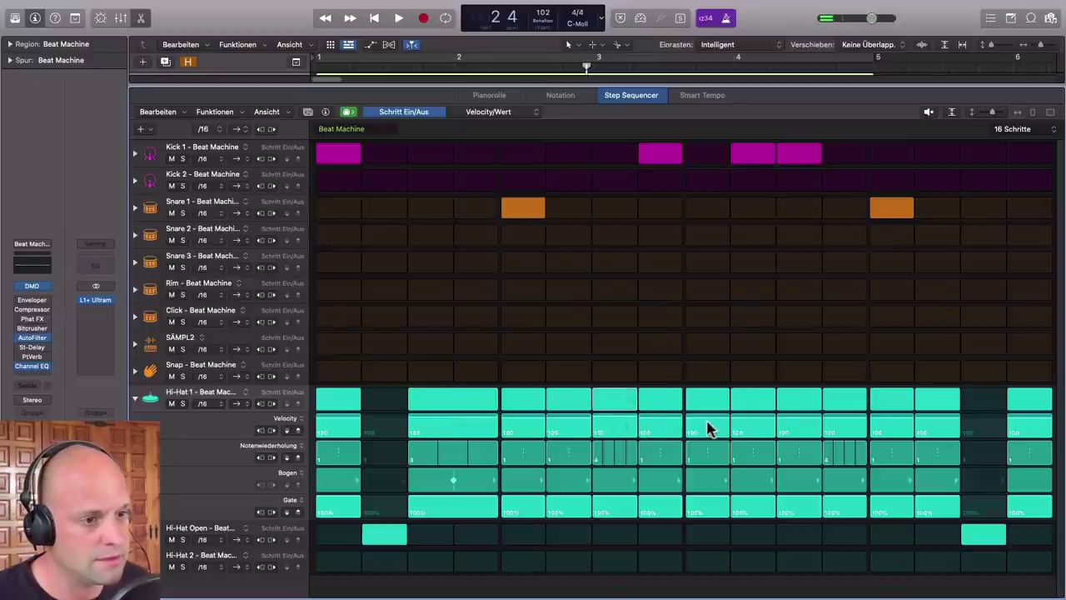
pyautogui.moveTo(706, 428); pyautogui.dragTo(707, 416)
pyautogui.moveTo(902, 421)
pyautogui.mouseDown()
pyautogui.moveTo(1023, 424)
pyautogui.moveTo(1037, 457)
pyautogui.moveTo(1021, 451)
pyautogui.mouseUp()
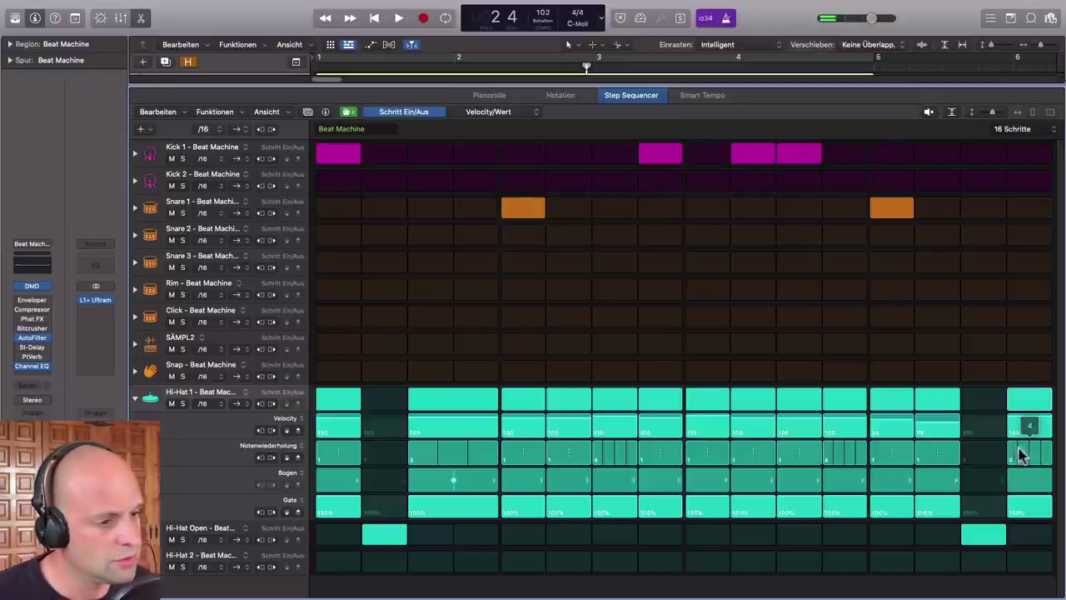
pyautogui.moveTo(839, 424); pyautogui.dragTo(847, 433)
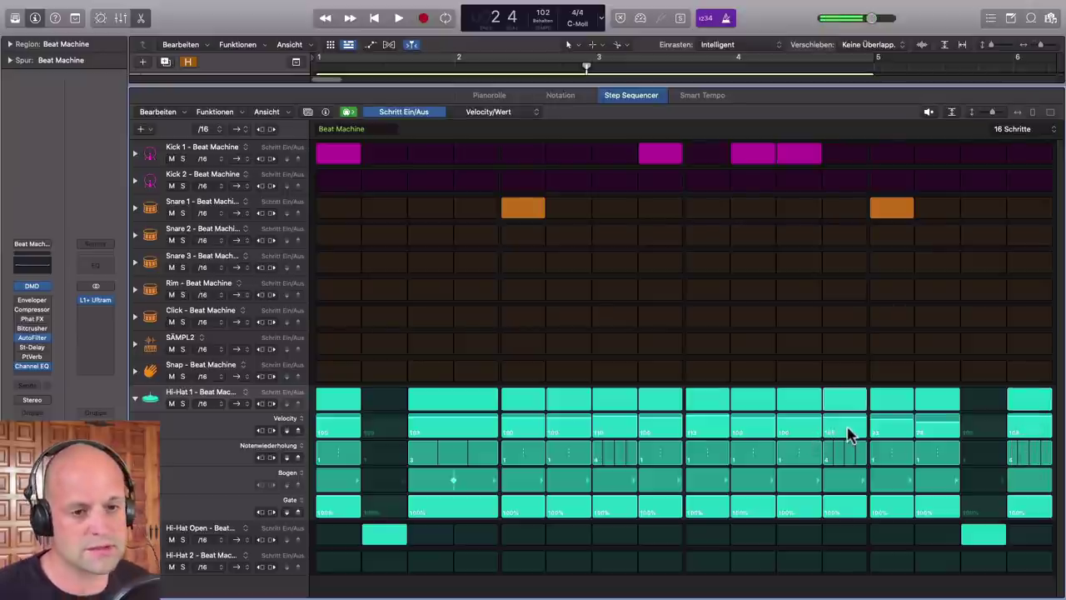
pyautogui.press('space')
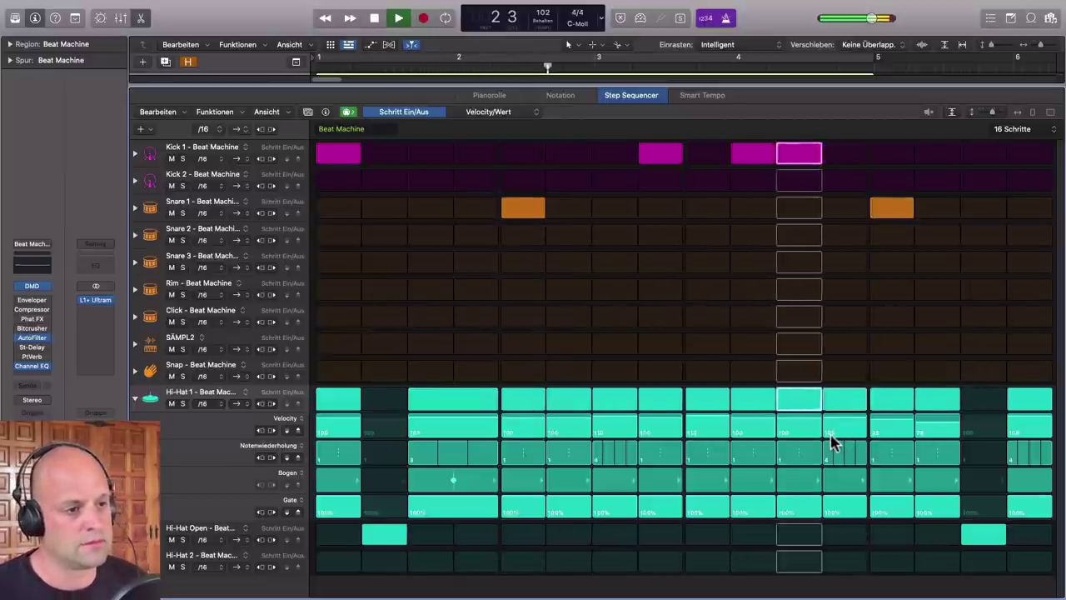
pyautogui.press('space')
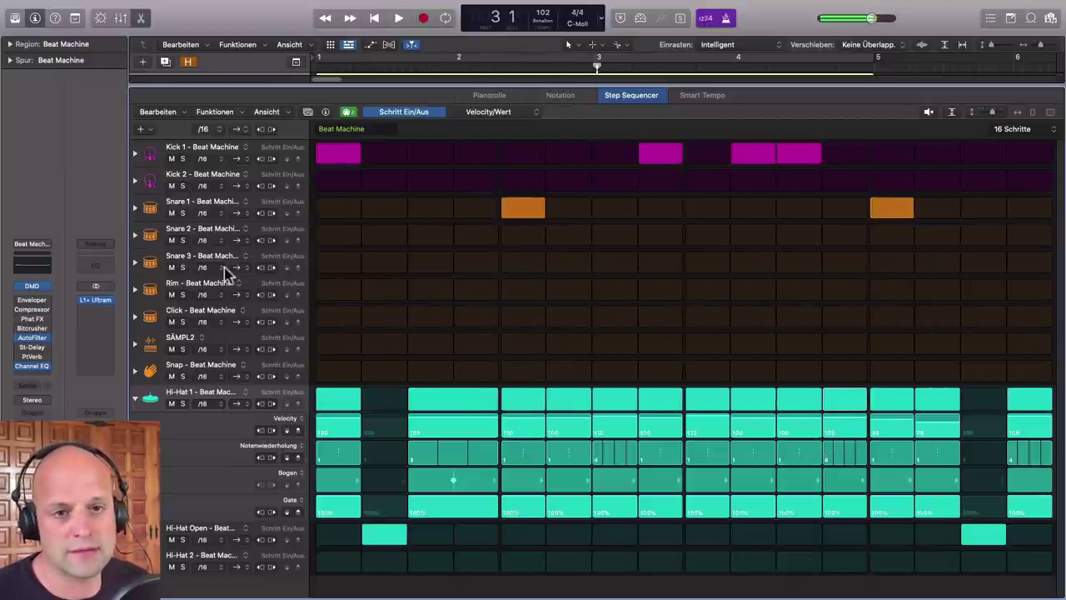
# - Add Snap hits on steps 7 and 15 and listen to the beat
pyautogui.click(613, 372)
pyautogui.click(983, 373)
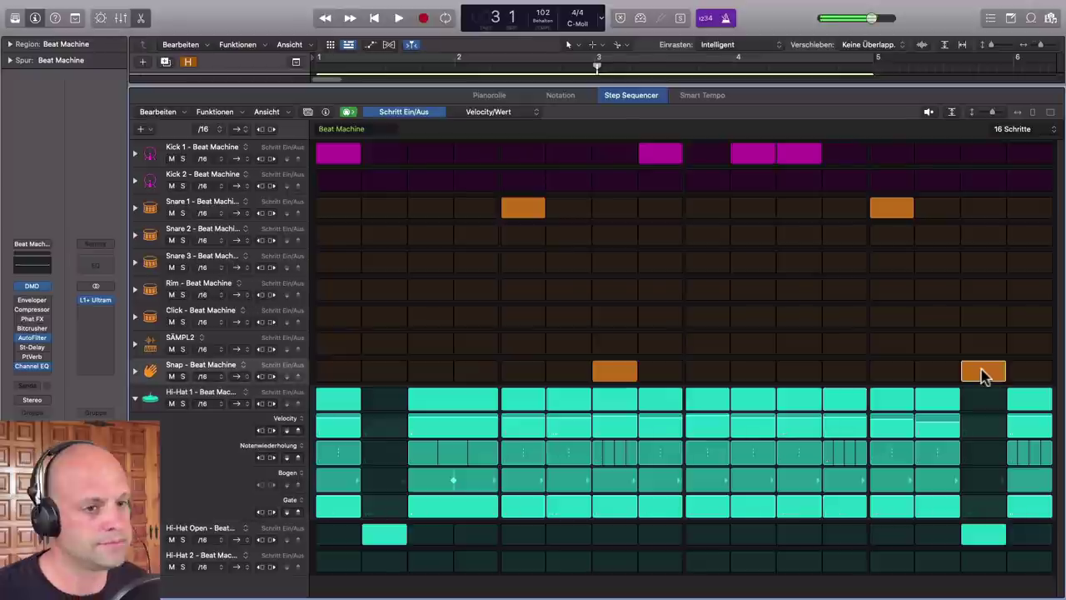
pyautogui.press('space')
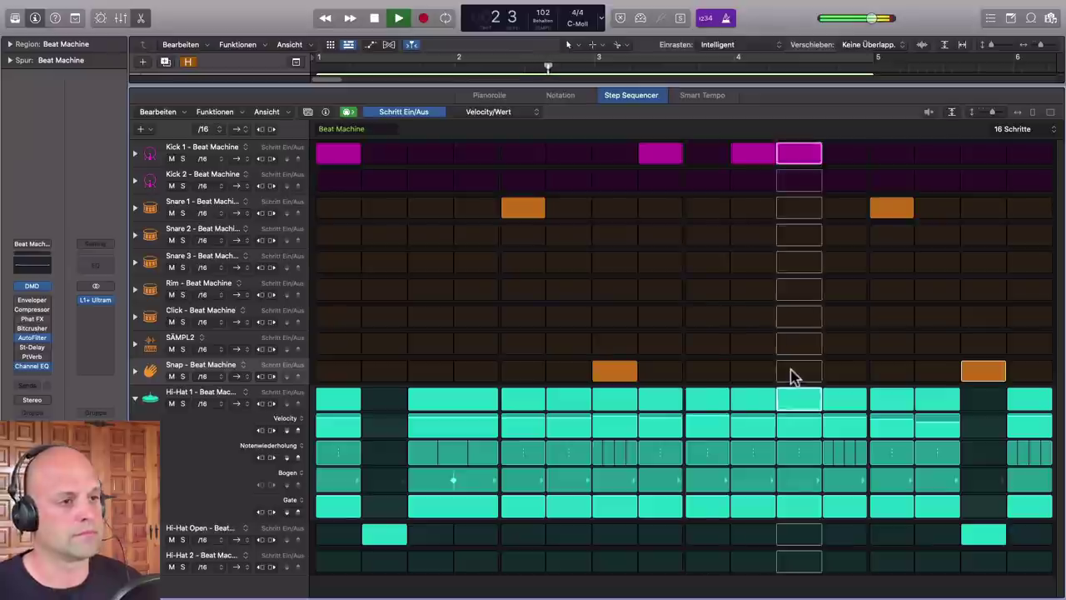
pyautogui.press('space')
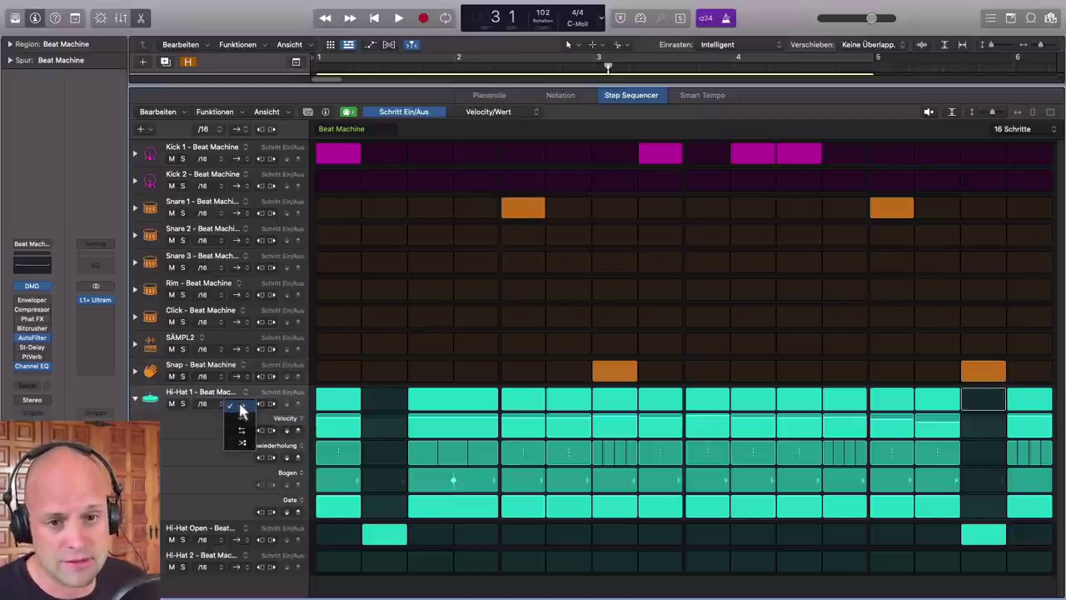
# - Set the playback direction of the Hi-Hat 1 row to backward and listen to the pattern
pyautogui.click(237, 404)
pyautogui.click(240, 421)
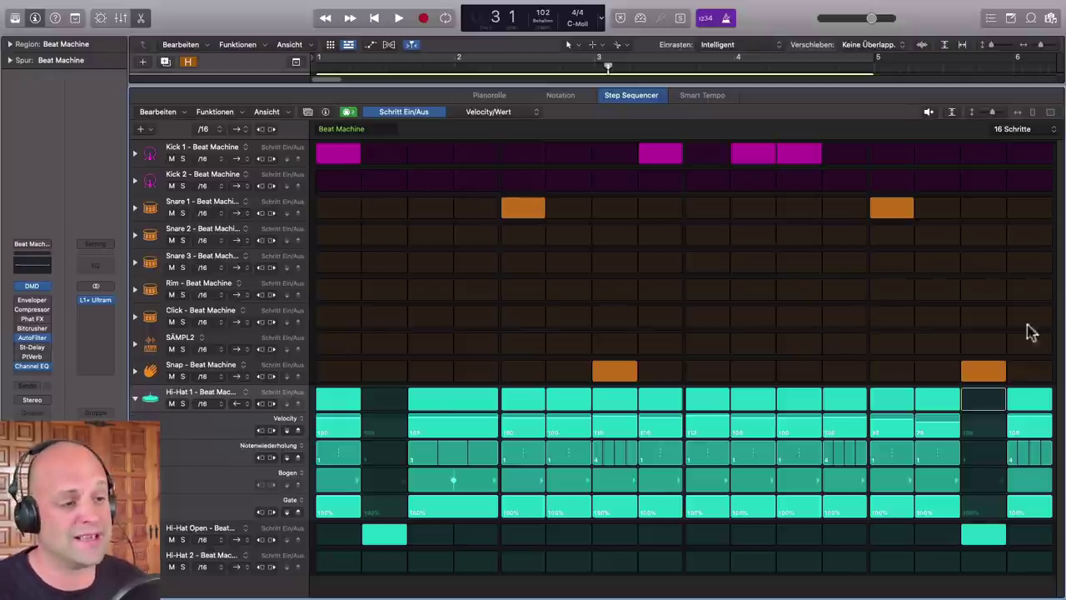
pyautogui.press('space')
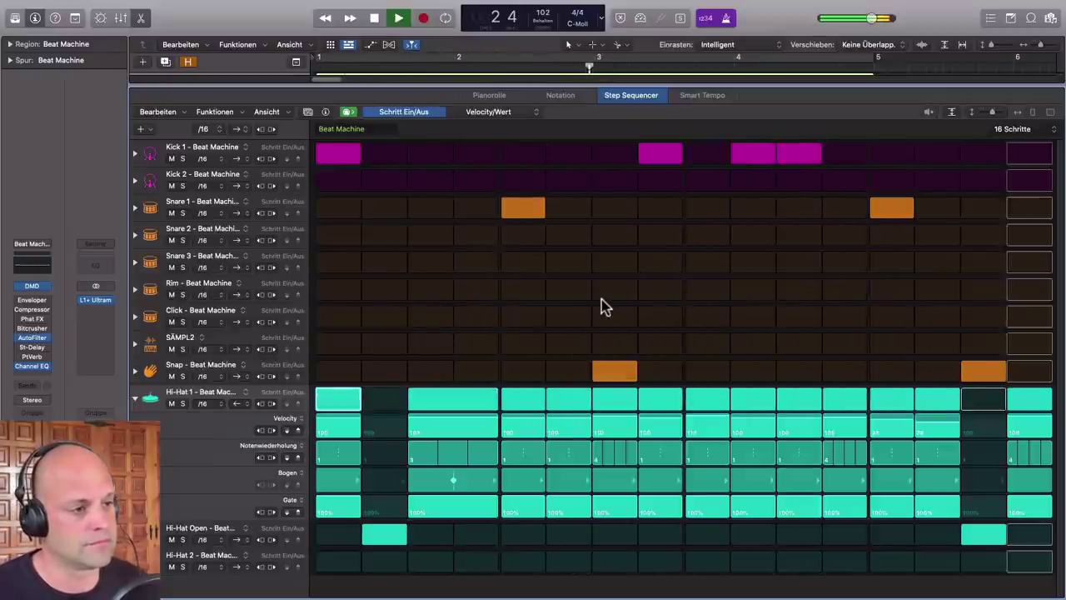
pyautogui.press('space')
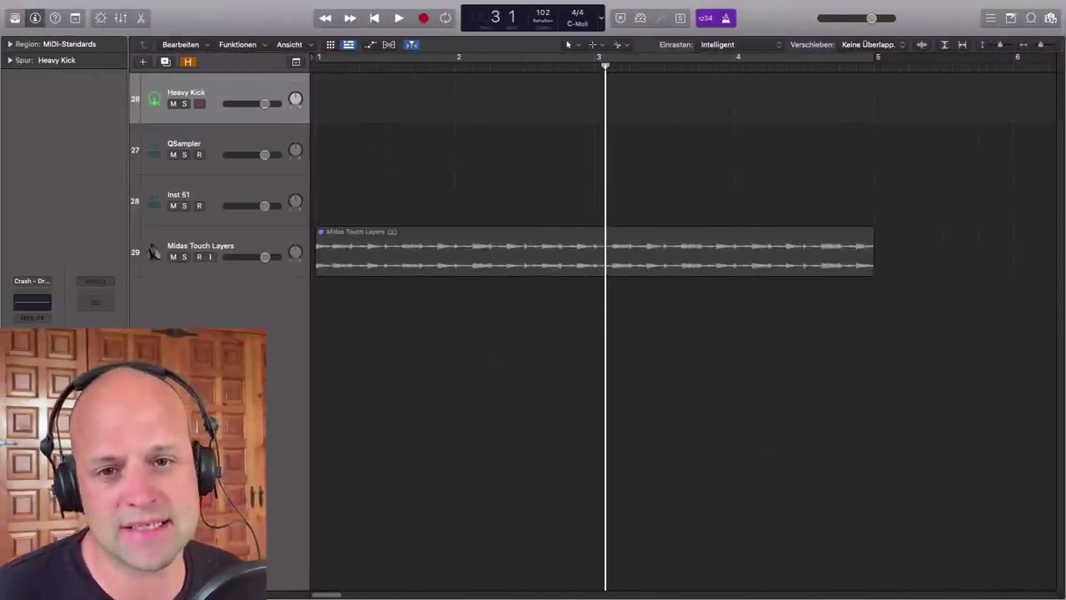
# - Open the Drum Synth on the Heavy Kick track, reposition its window and audition the kick sound
pyautogui.click(32, 335)
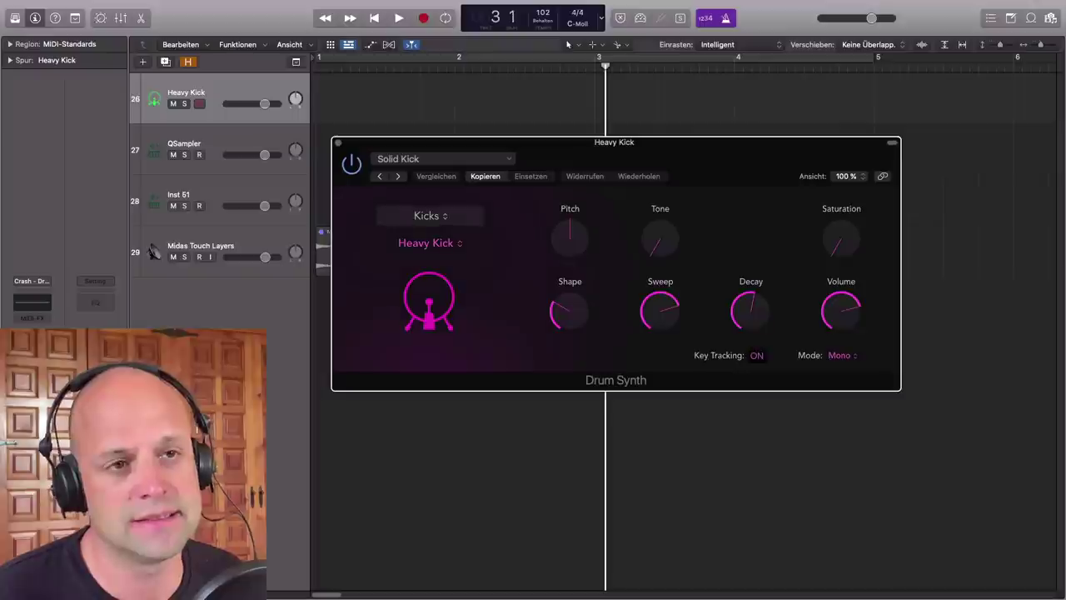
pyautogui.moveTo(666, 163)
pyautogui.mouseDown()
pyautogui.moveTo(747, 162)
pyautogui.moveTo(646, 158)
pyautogui.mouseUp()
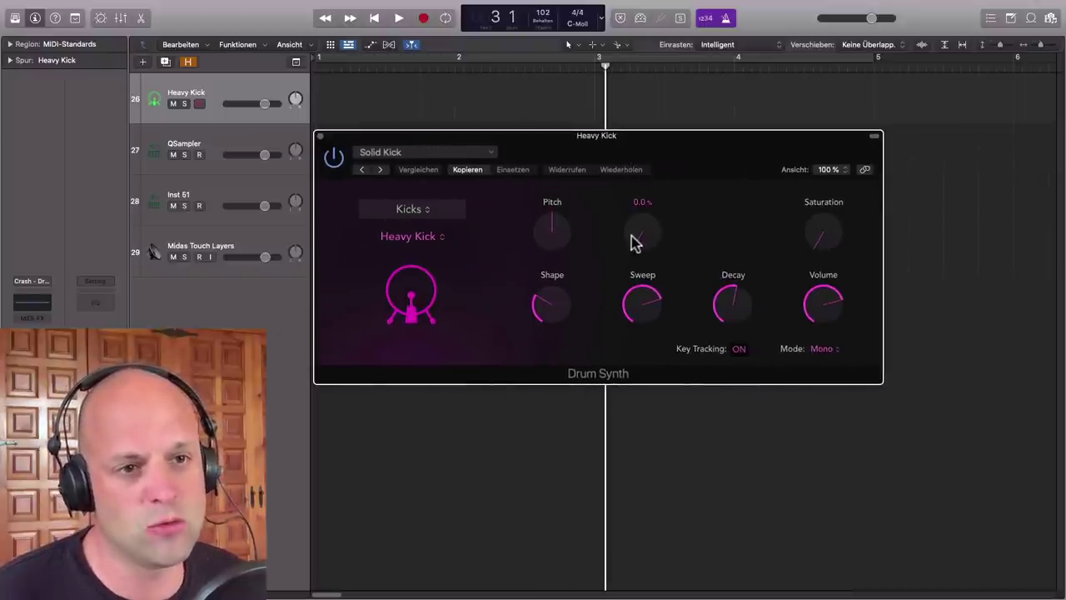
pyautogui.moveTo(622, 146)
pyautogui.mouseDown()
pyautogui.moveTo(653, 184)
pyautogui.moveTo(605, 158)
pyautogui.mouseUp()
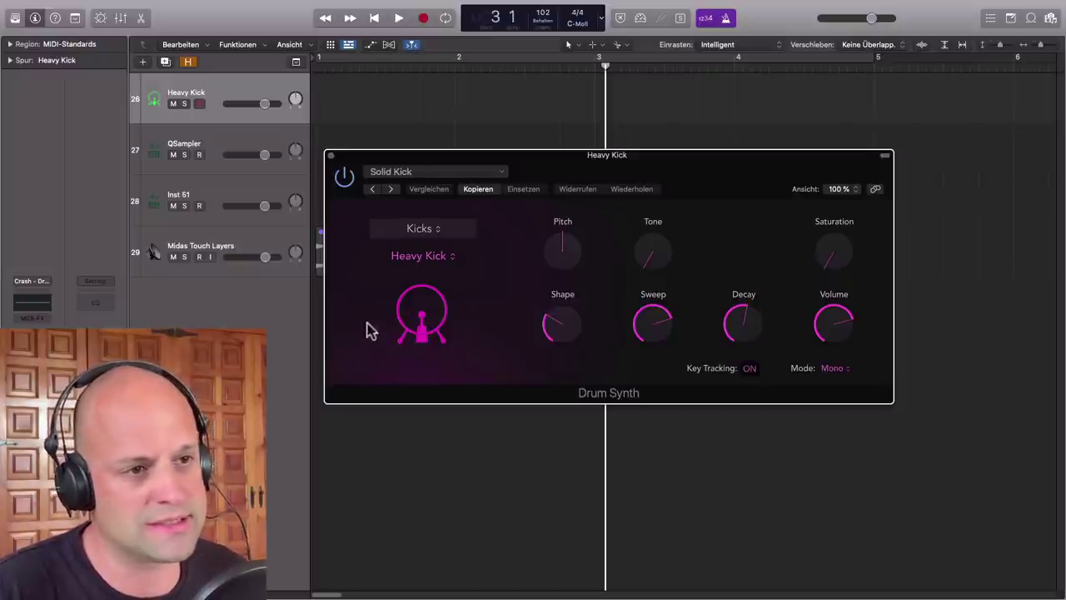
pyautogui.click(416, 319)
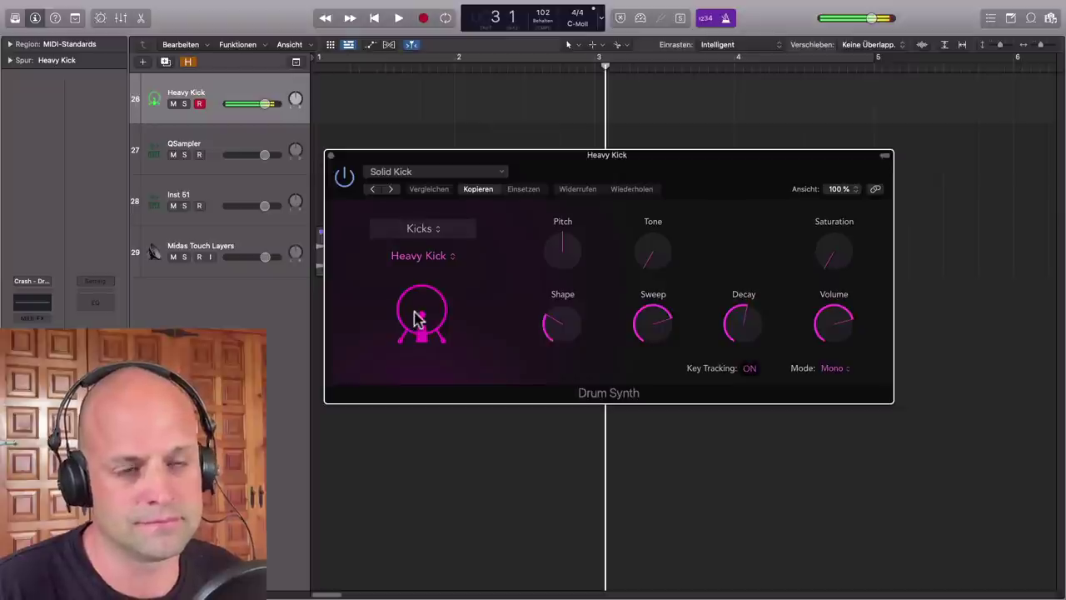
# - View the sound categories, try the Tight Kick model in the Drum Synth and switch back to Heavy Kick
pyautogui.click(439, 229)
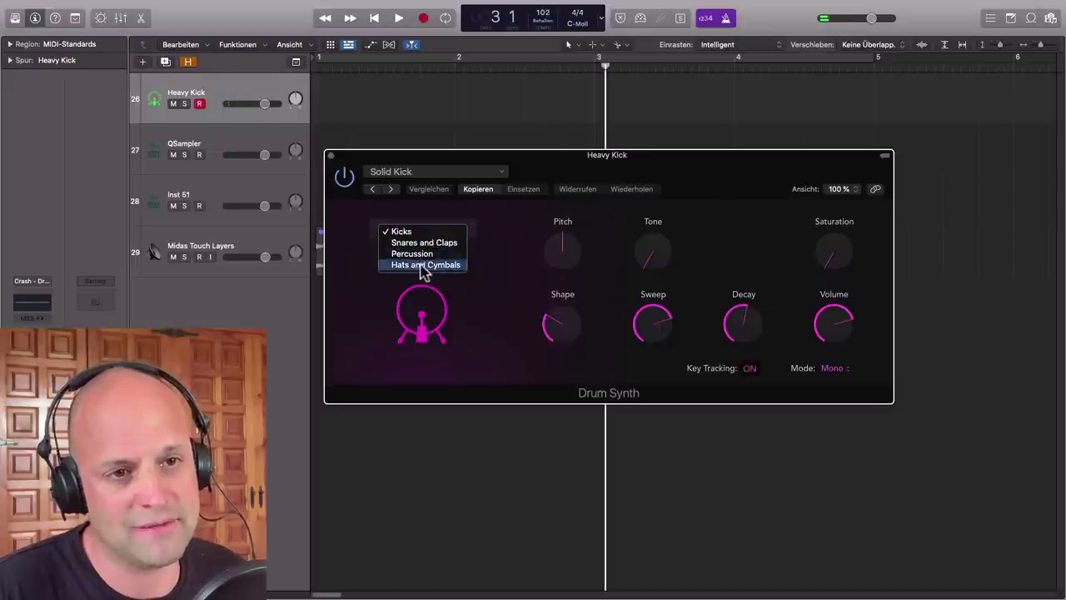
pyautogui.click(509, 248)
pyautogui.click(452, 261)
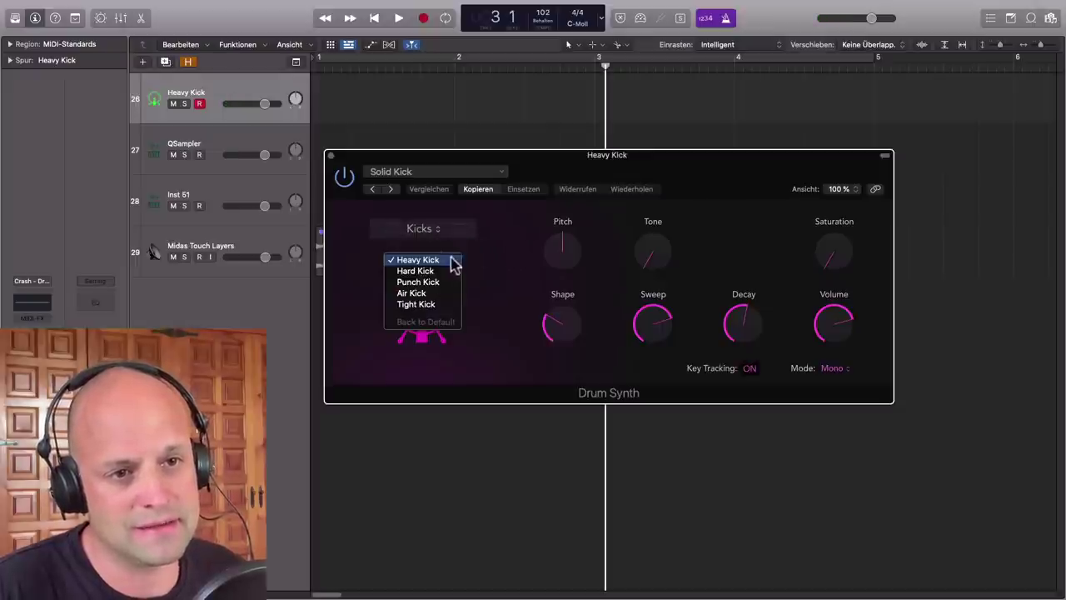
pyautogui.click(424, 306)
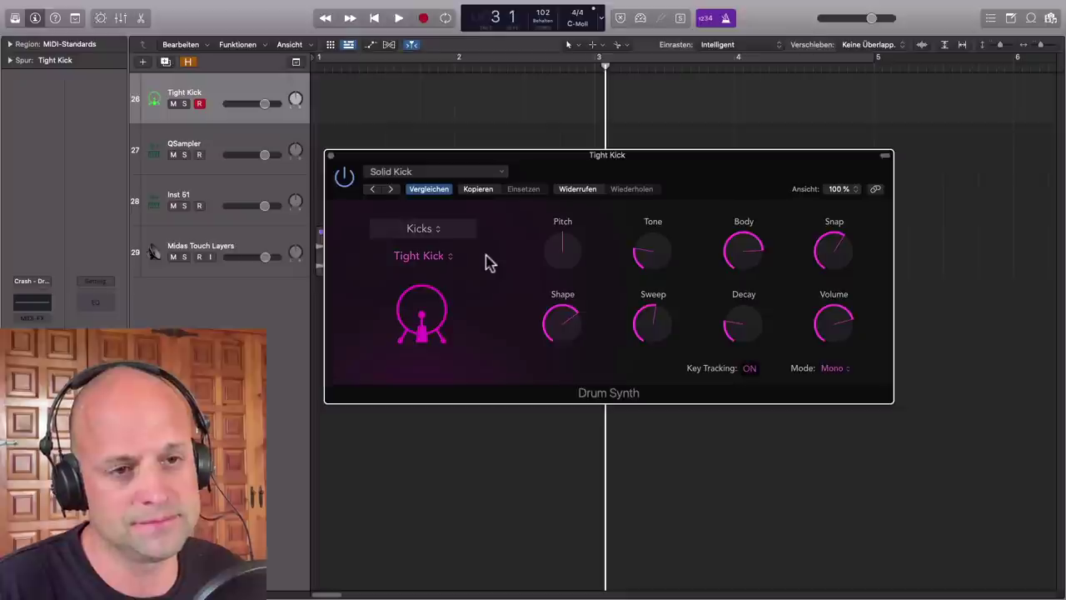
pyautogui.click(457, 261)
pyautogui.click(444, 216)
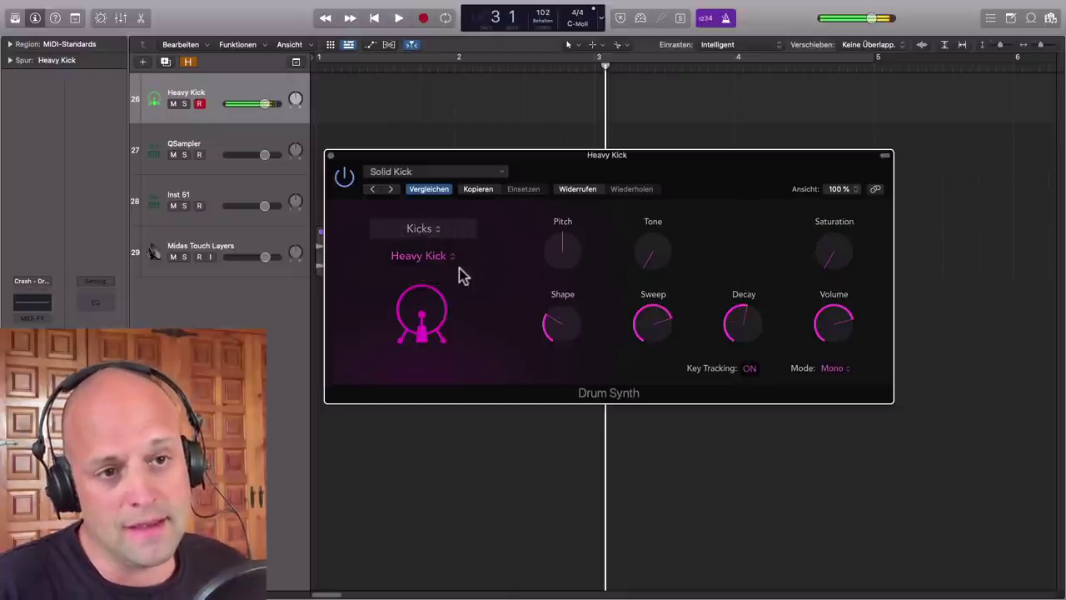
# - Browse the Drum Synth's Kicks presets and load the Electronic Snare preset from Snares and Claps
pyautogui.click(439, 233)
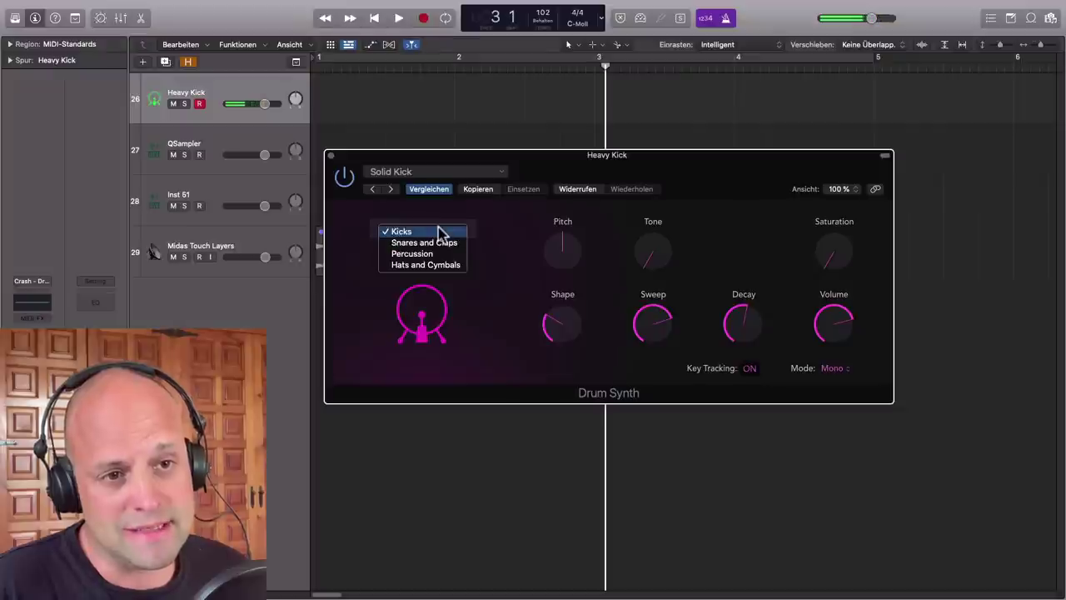
pyautogui.click(491, 175)
pyautogui.click(493, 174)
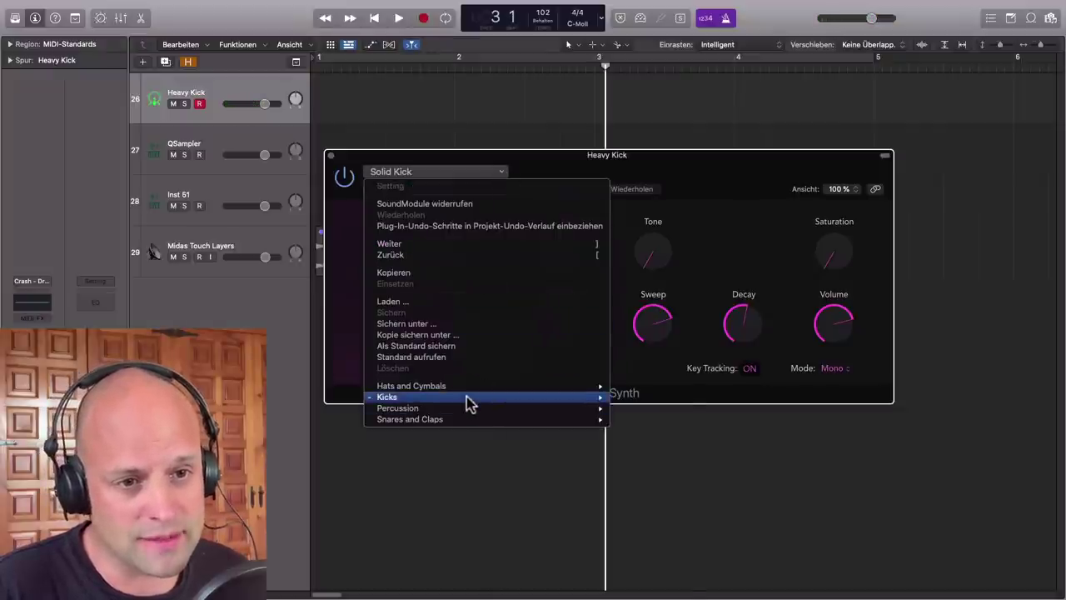
pyautogui.moveTo(593, 402)
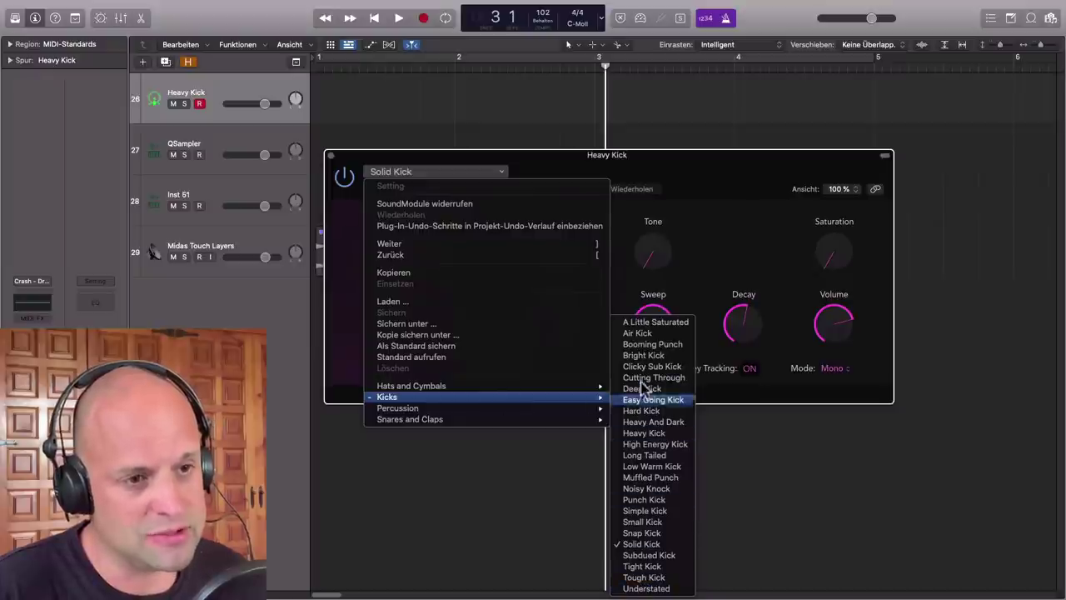
pyautogui.click(706, 237)
pyautogui.click(477, 175)
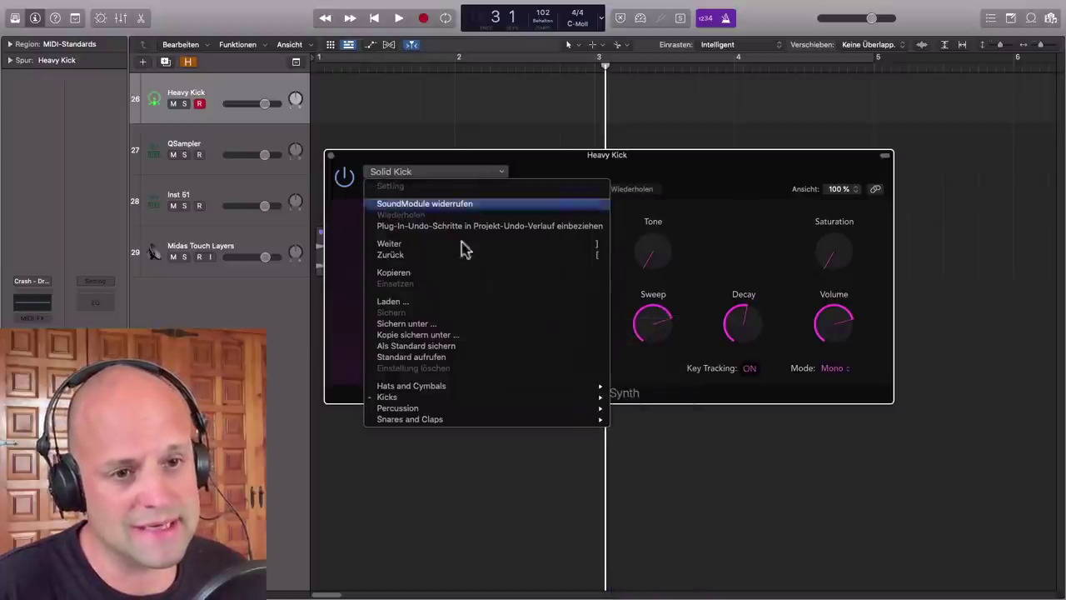
pyautogui.moveTo(441, 419)
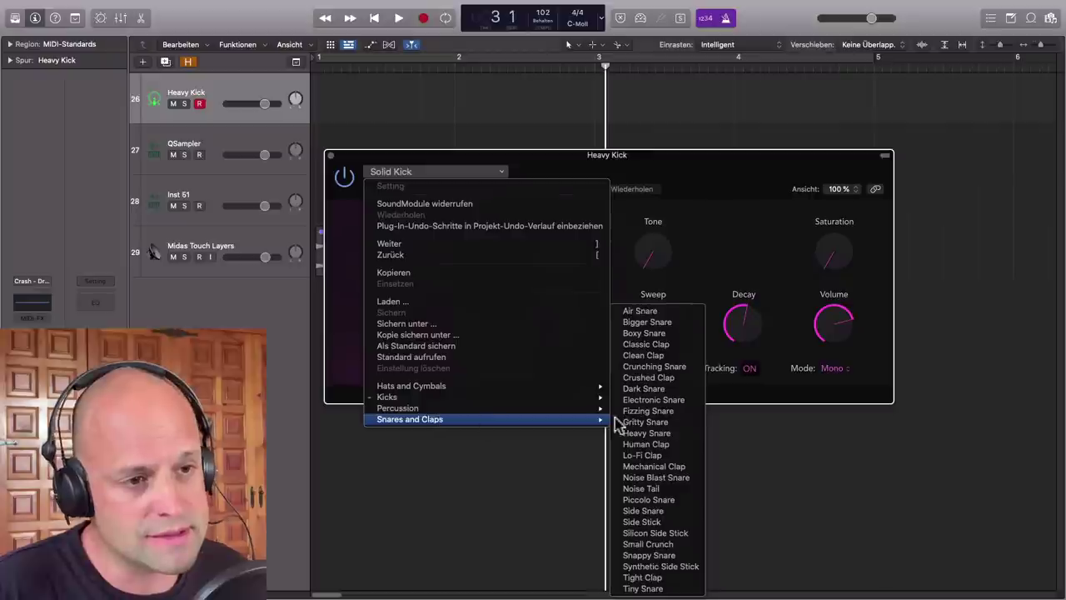
pyautogui.click(654, 399)
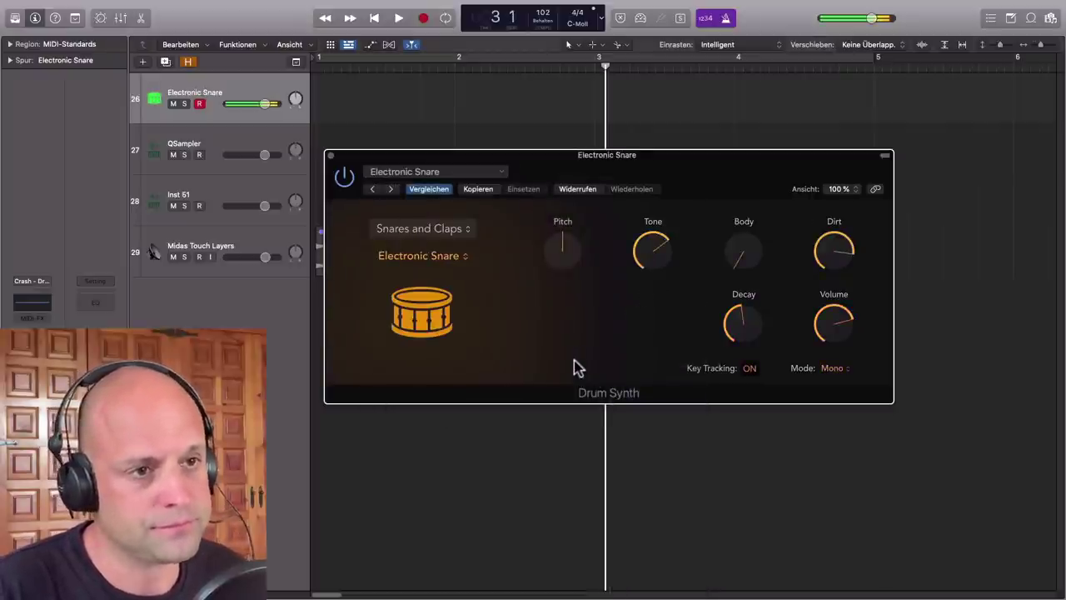
# - Reposition the Quick Sampler window, view its One Shot, Slice and Recorder modes and return to Classic mode
pyautogui.moveTo(550, 261)
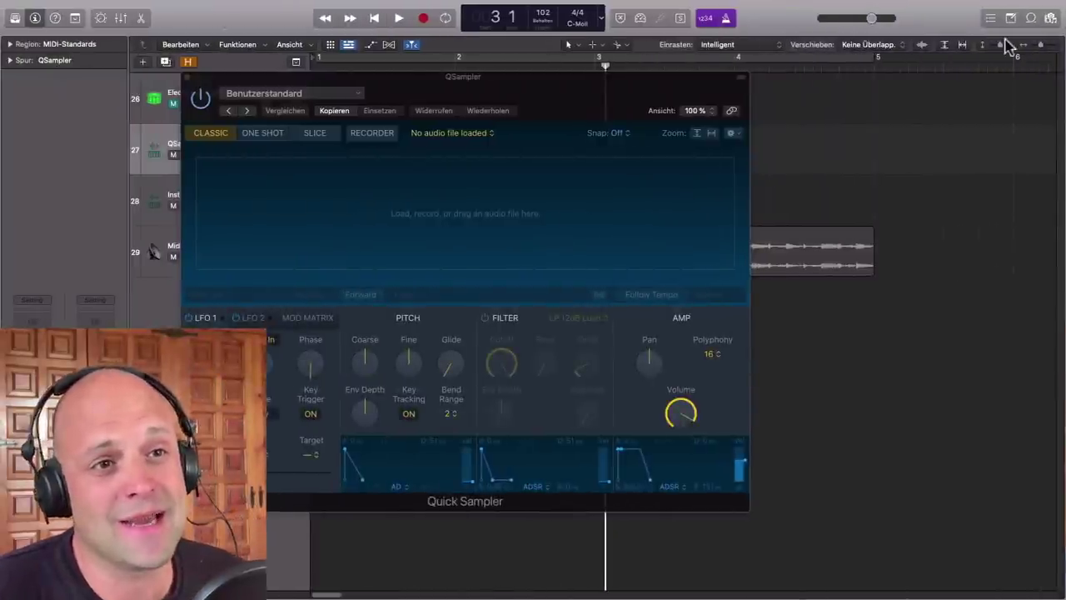
pyautogui.moveTo(575, 95); pyautogui.dragTo(687, 93)
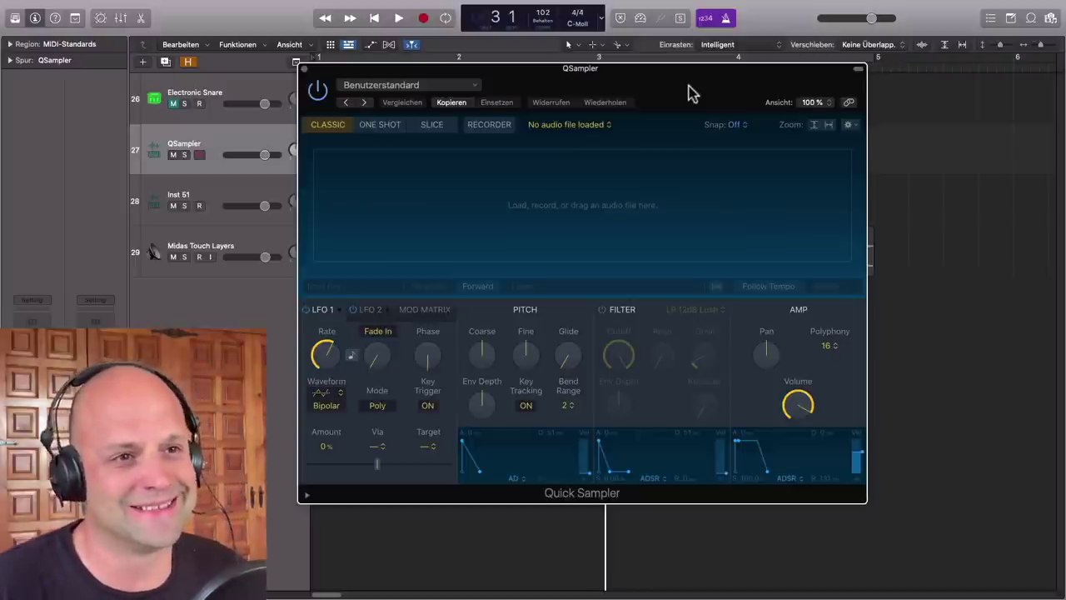
pyautogui.moveTo(691, 92); pyautogui.dragTo(692, 78)
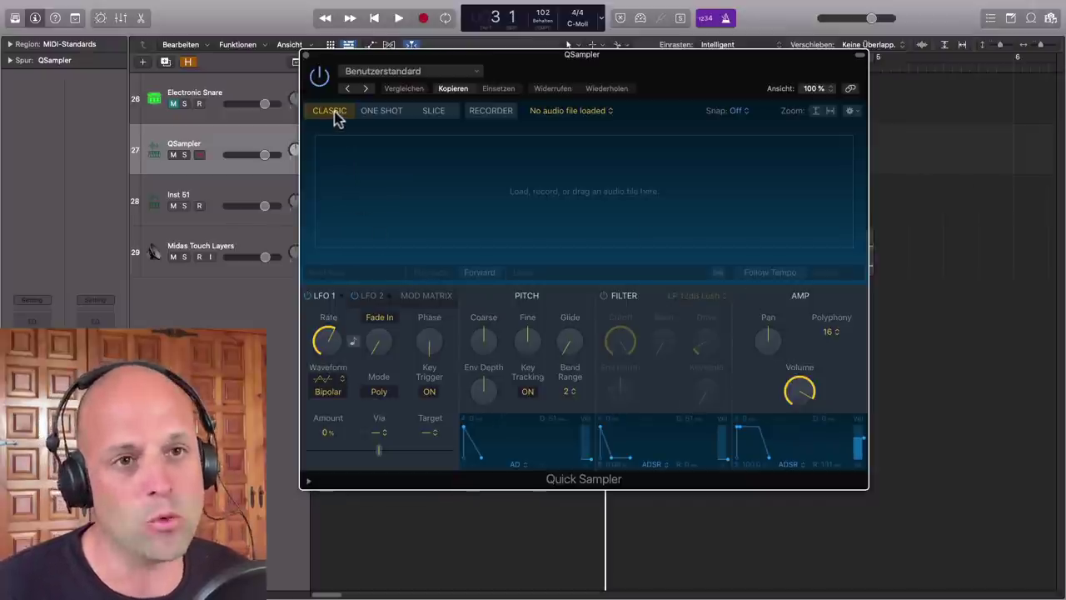
pyautogui.click(375, 117)
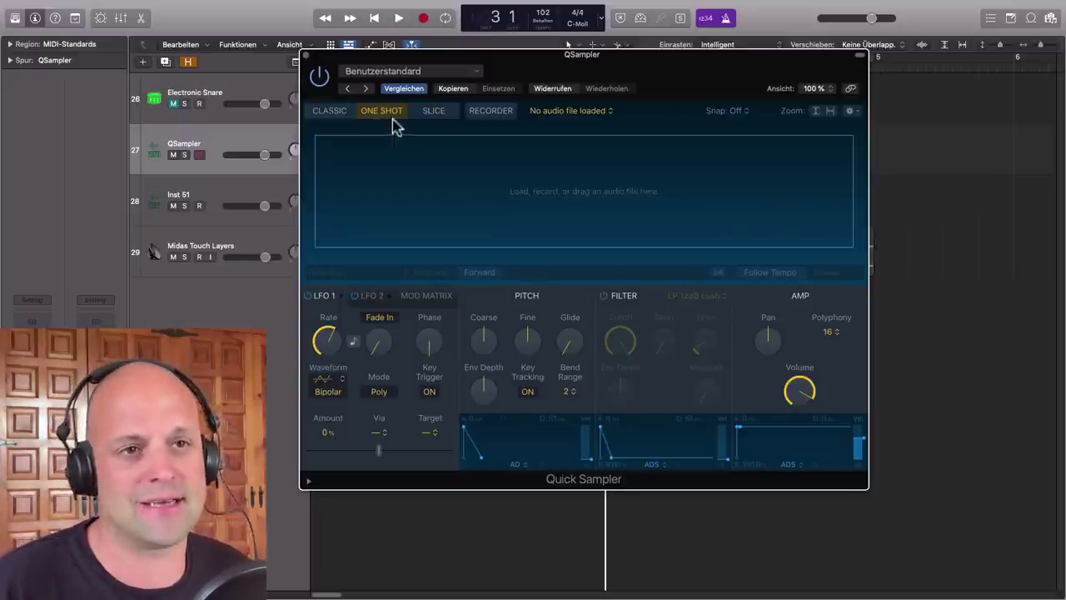
pyautogui.click(434, 110)
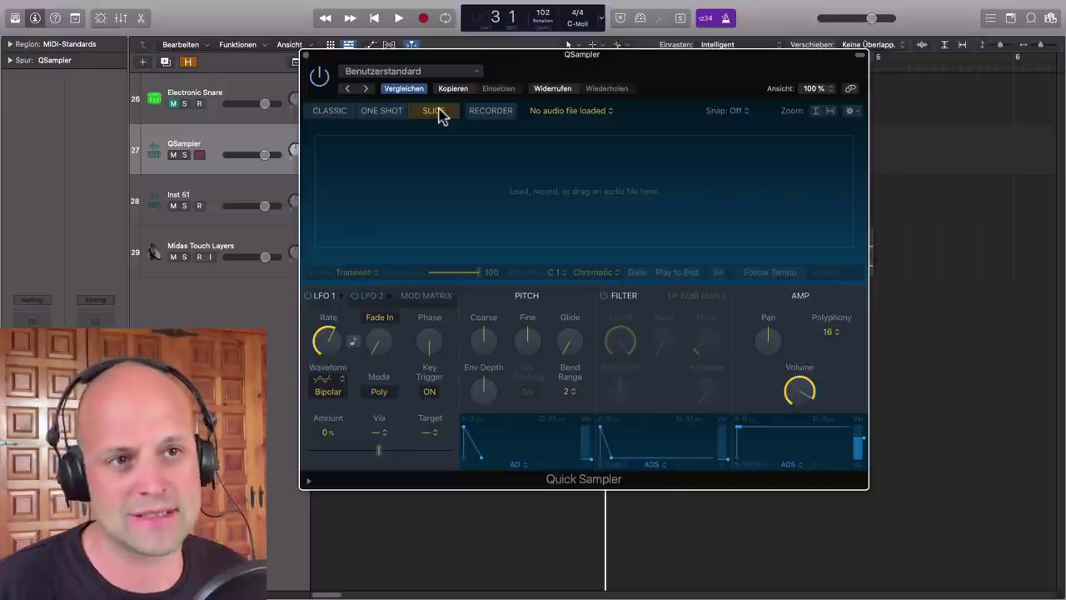
pyautogui.click(492, 113)
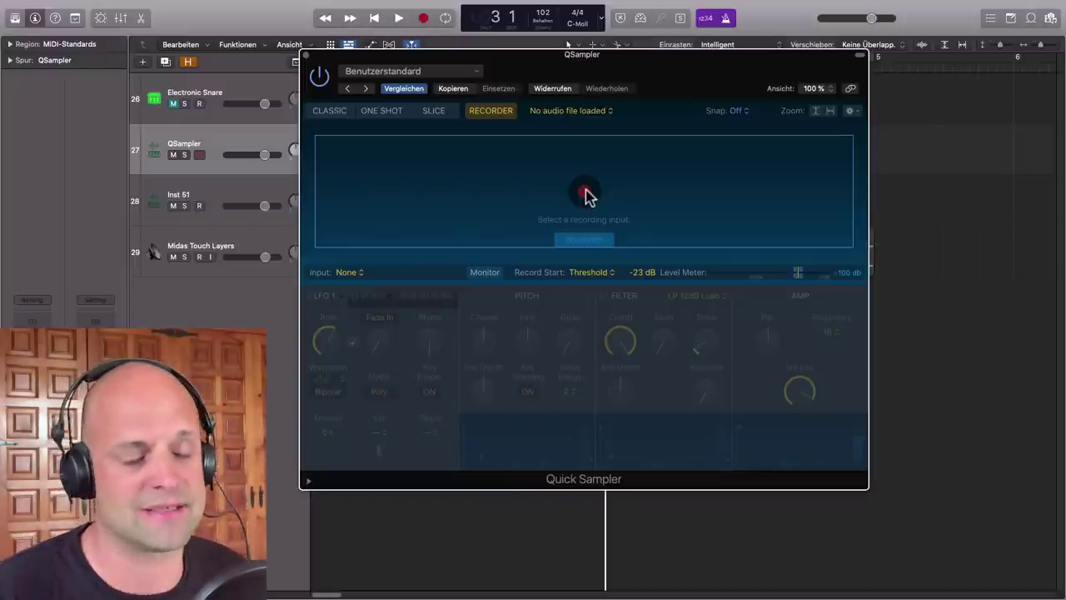
pyautogui.click(327, 113)
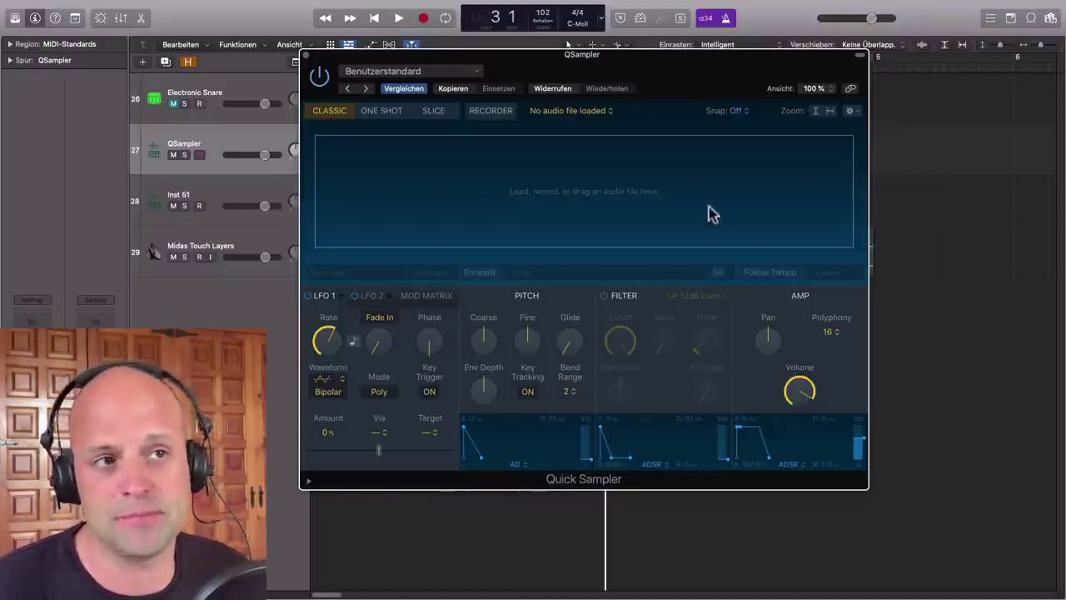
# - Load the Daybreak Beat 02 loop from the loop library into Quick Sampler using the Optimized option
pyautogui.moveTo(733, 76); pyautogui.dragTo(635, 55)
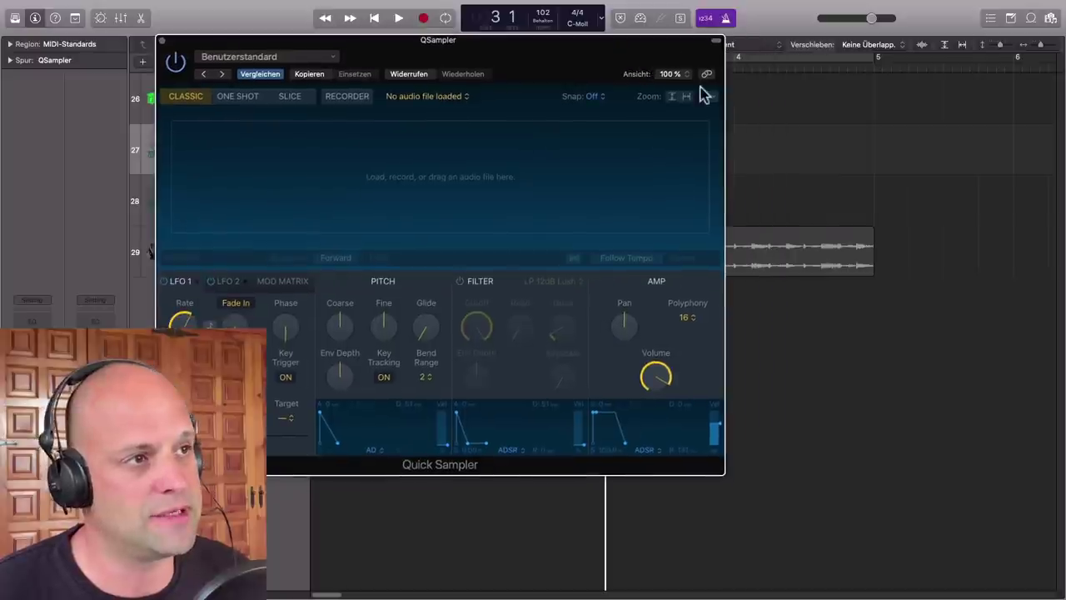
pyautogui.click(1032, 20)
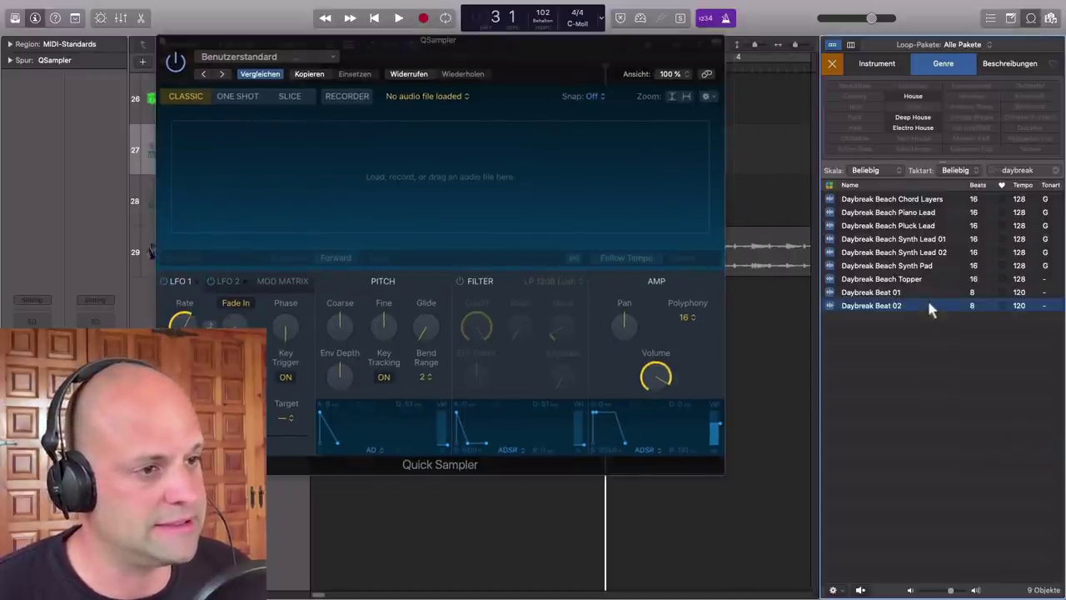
pyautogui.moveTo(928, 303); pyautogui.dragTo(566, 190)
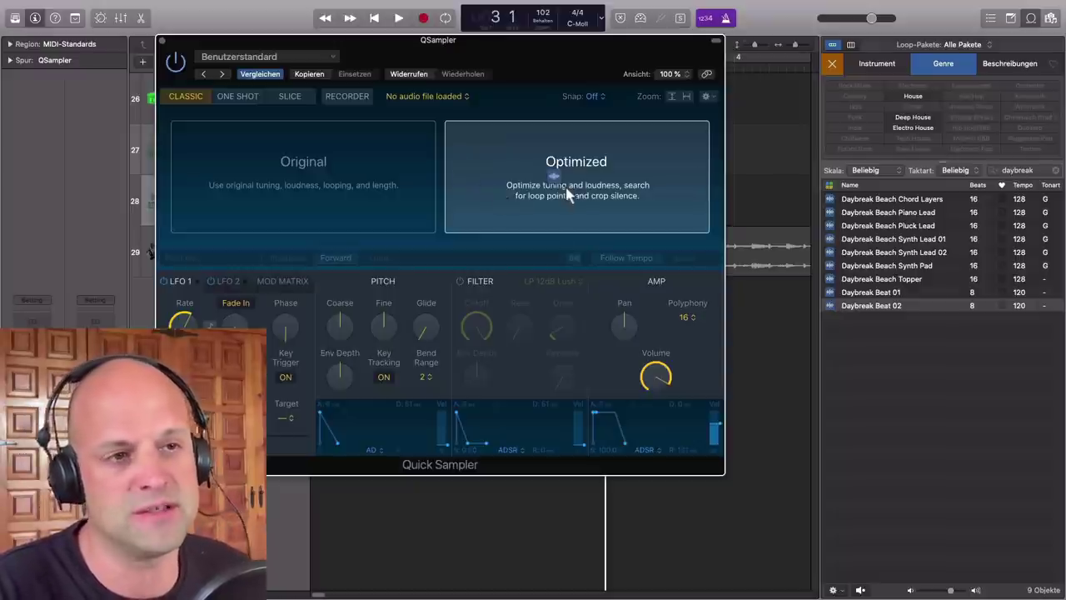
pyautogui.moveTo(566, 191); pyautogui.dragTo(572, 195)
pyautogui.moveTo(525, 73); pyautogui.dragTo(605, 120)
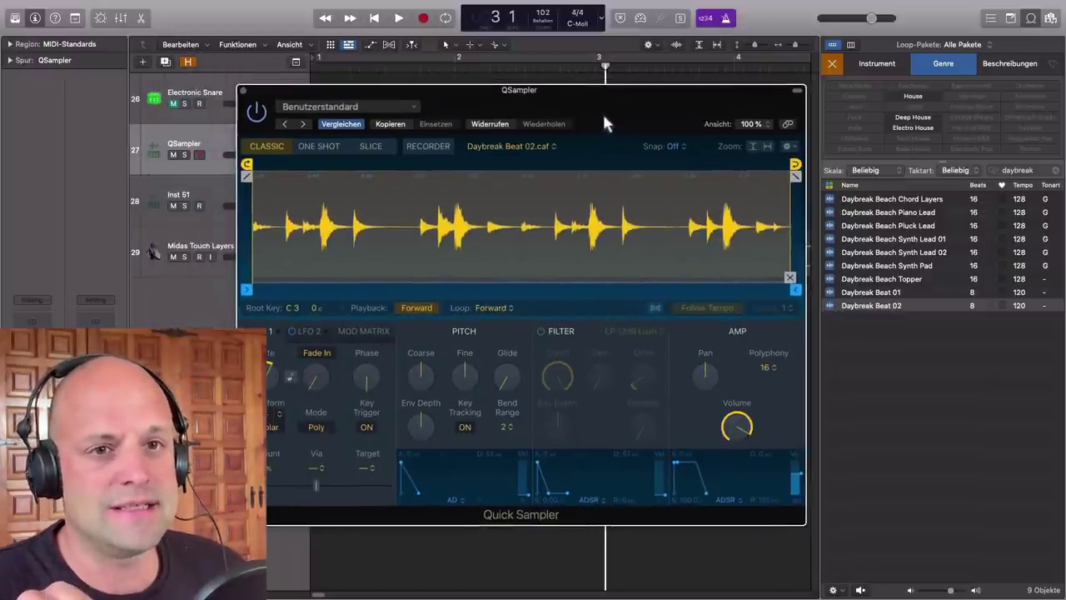
# - Try the One Shot mode in Quick Sampler, switch to Slice mode and audition the original Daybreak Beat 02 loop
pyautogui.click(323, 151)
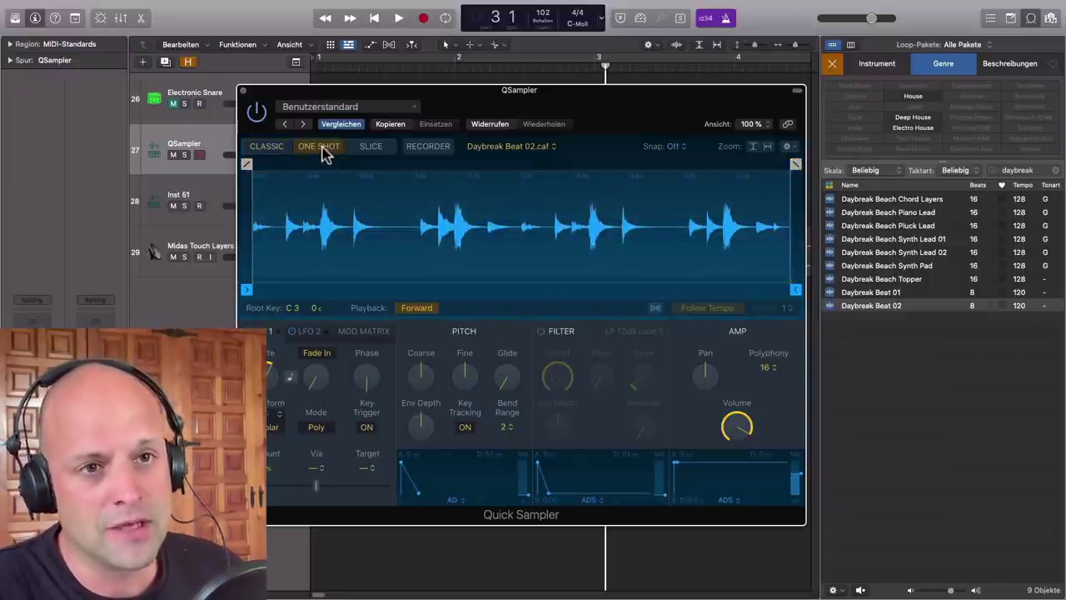
pyautogui.click(383, 153)
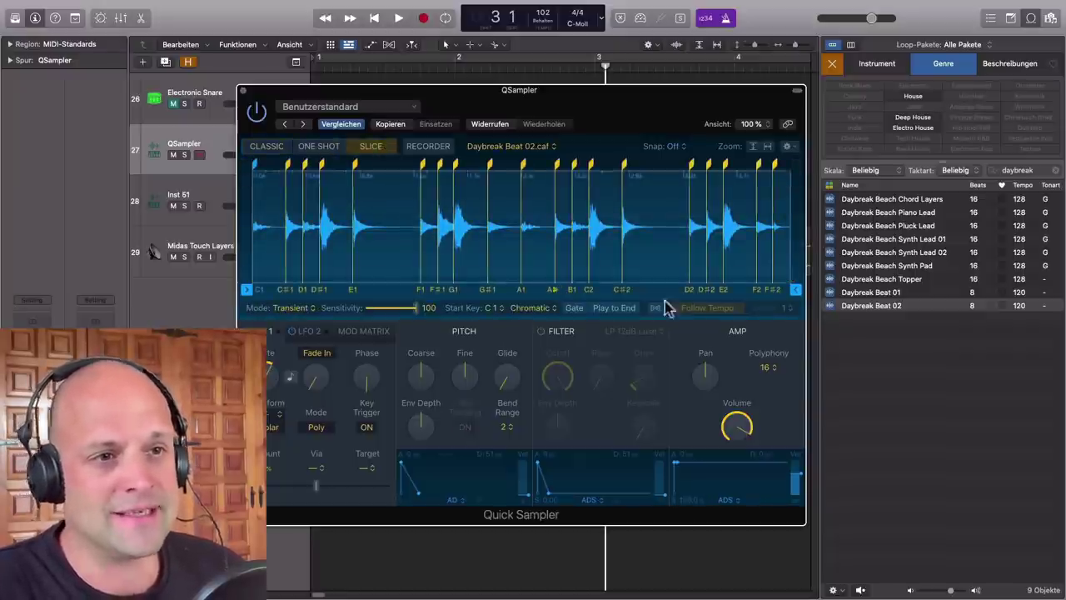
pyautogui.moveTo(667, 110); pyautogui.dragTo(646, 108)
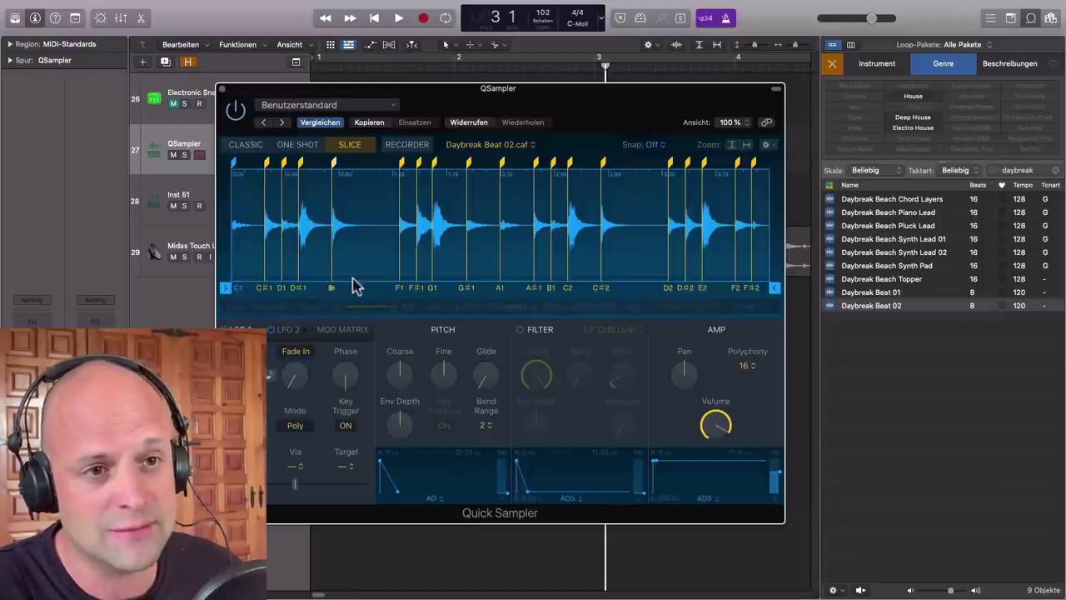
pyautogui.moveTo(633, 99); pyautogui.dragTo(608, 99)
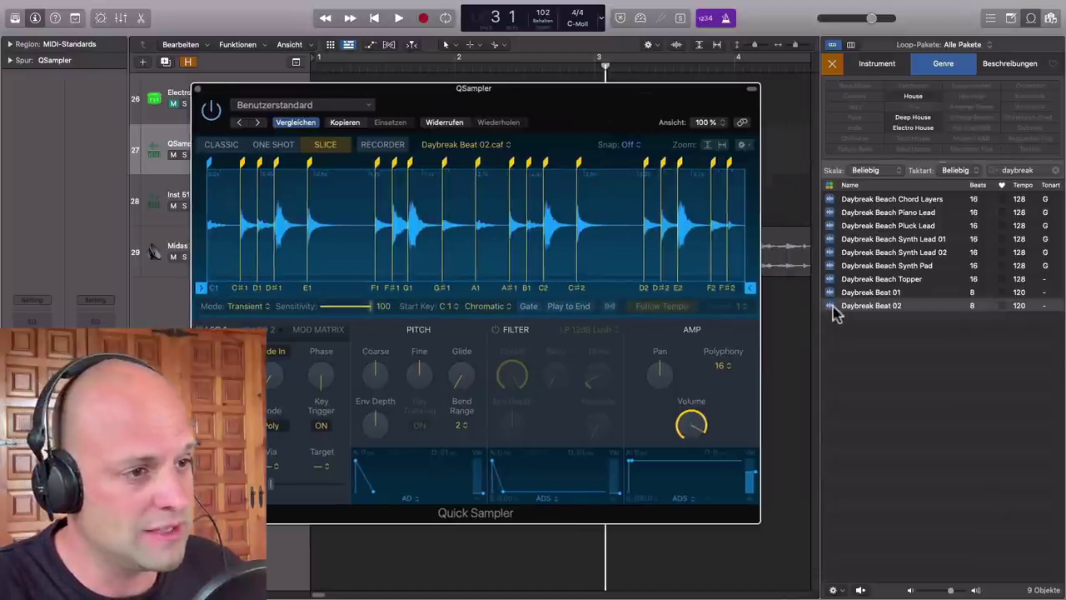
pyautogui.click(834, 307)
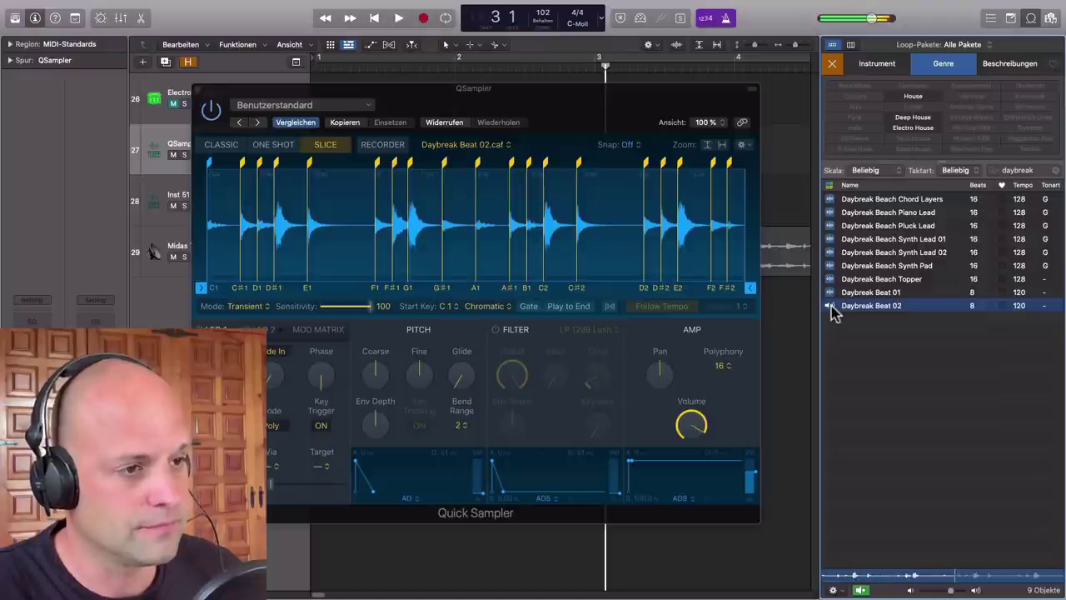
pyautogui.click(831, 307)
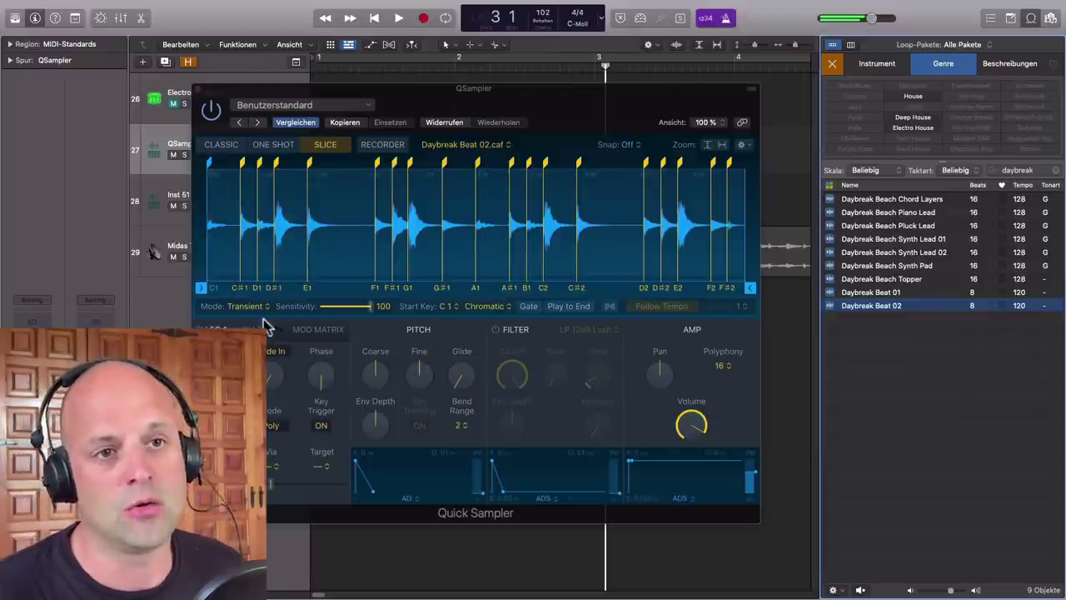
# - Delete the slice marker at 1.252 s, adjust the markers around that spot and shift the one at 3.252 s earlier
pyautogui.rightClick(378, 163)
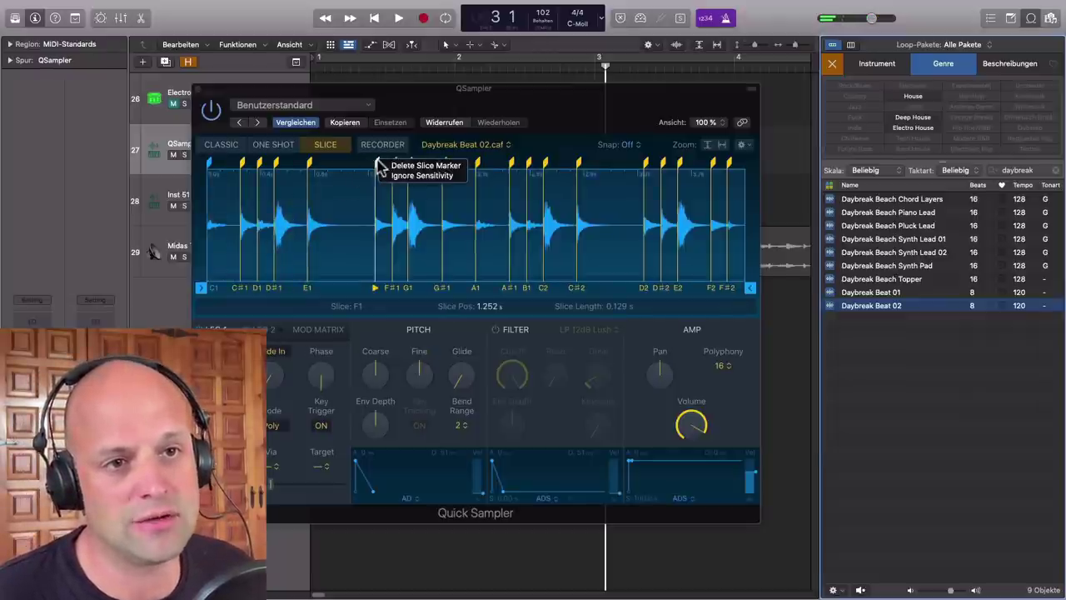
pyautogui.click(424, 165)
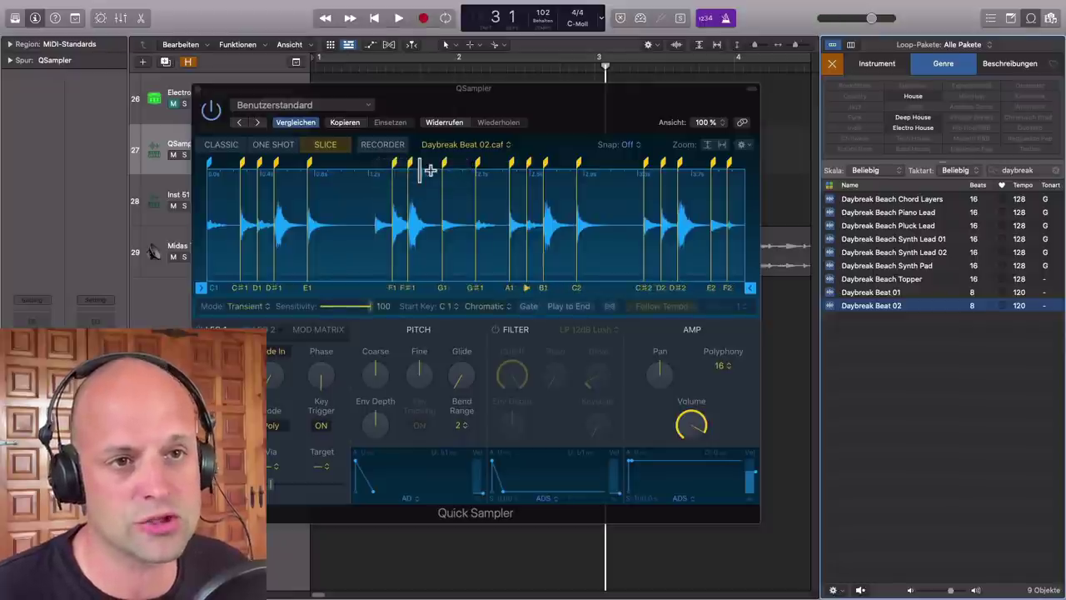
pyautogui.click(376, 166)
pyautogui.moveTo(375, 166)
pyautogui.mouseDown()
pyautogui.moveTo(362, 166)
pyautogui.moveTo(407, 161)
pyautogui.mouseUp()
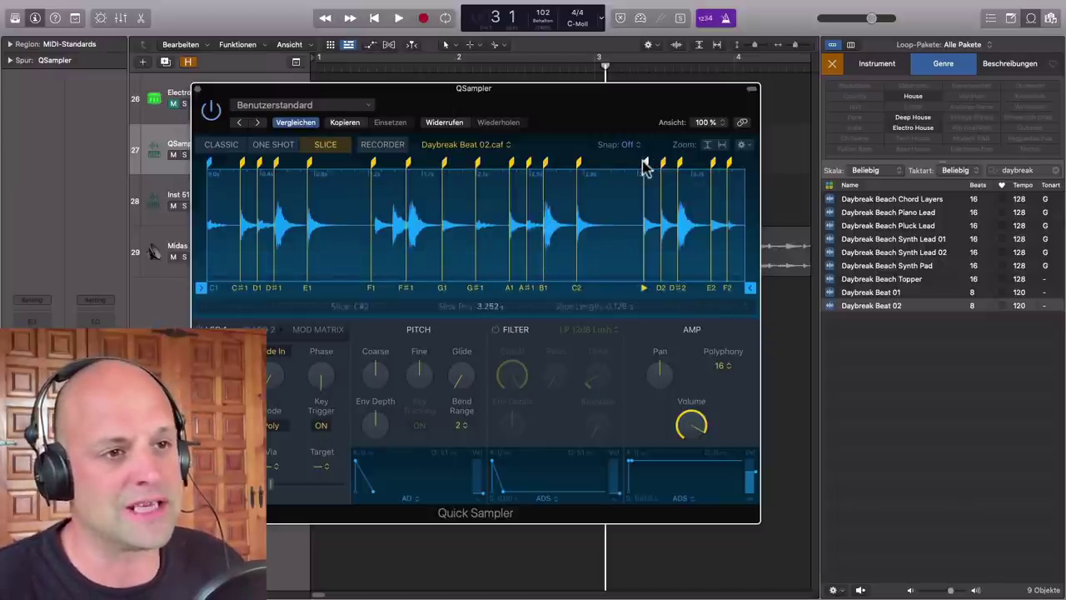
pyautogui.moveTo(648, 162); pyautogui.dragTo(615, 163)
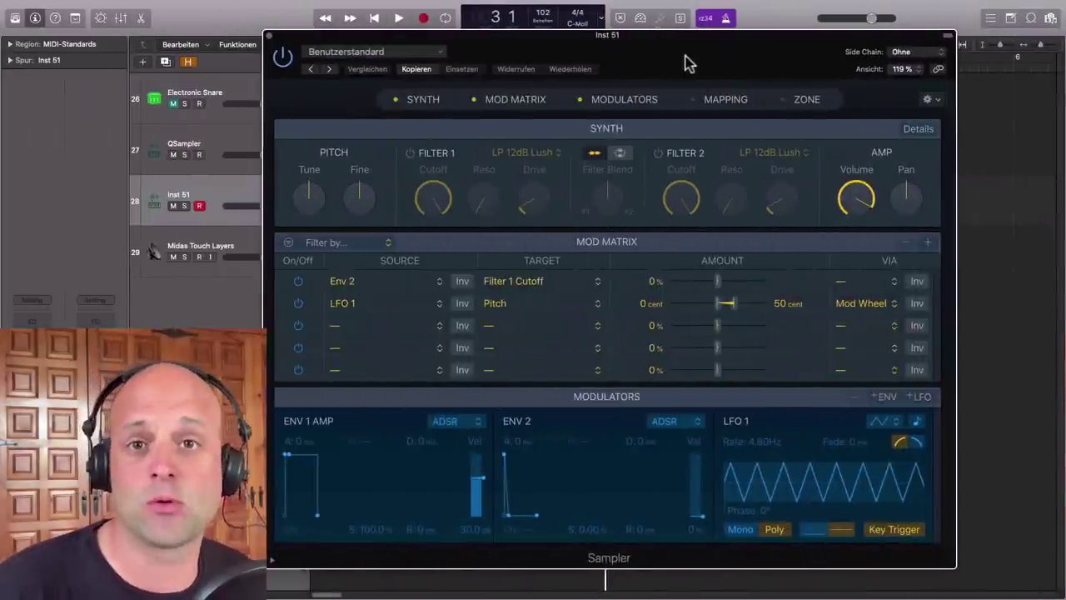
# - Reposition the Sampler window on the Inst 51 track, hide its Synth and Mod Matrix sections and show Mapping and Zone
pyautogui.moveTo(686, 64)
pyautogui.mouseDown()
pyautogui.moveTo(688, 48)
pyautogui.moveTo(707, 57)
pyautogui.moveTo(697, 46)
pyautogui.mouseUp()
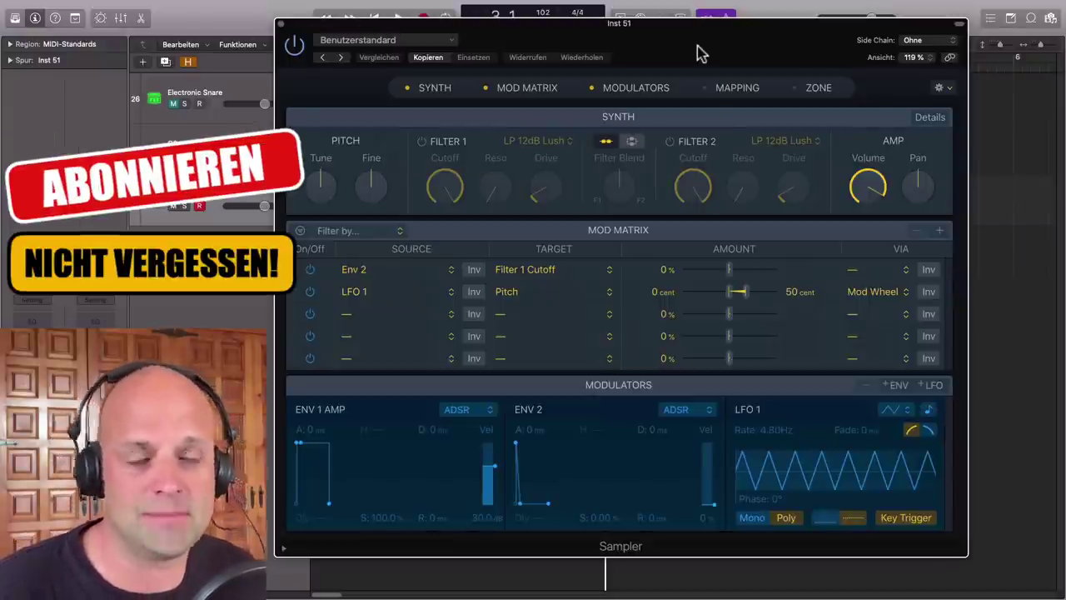
pyautogui.moveTo(700, 53); pyautogui.dragTo(690, 44)
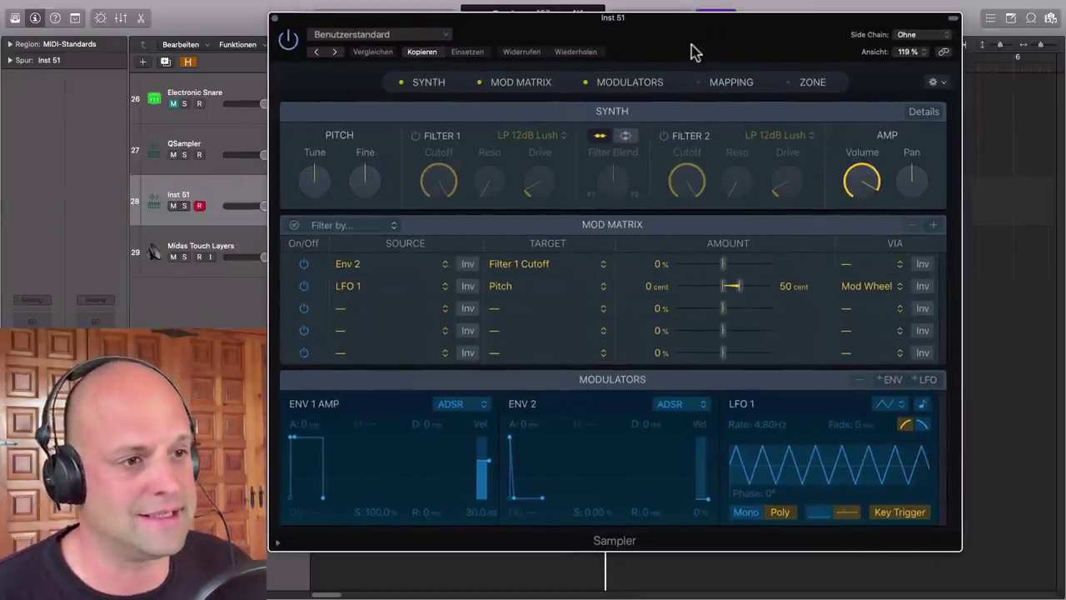
pyautogui.moveTo(696, 52); pyautogui.dragTo(680, 47)
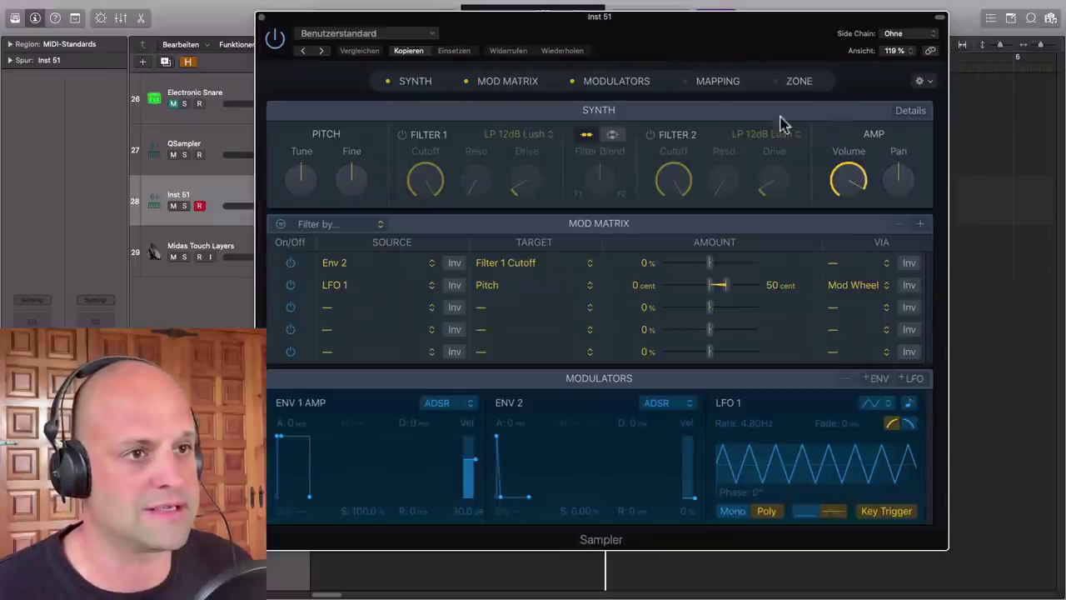
pyautogui.moveTo(768, 46); pyautogui.dragTo(742, 41)
pyautogui.click(363, 81)
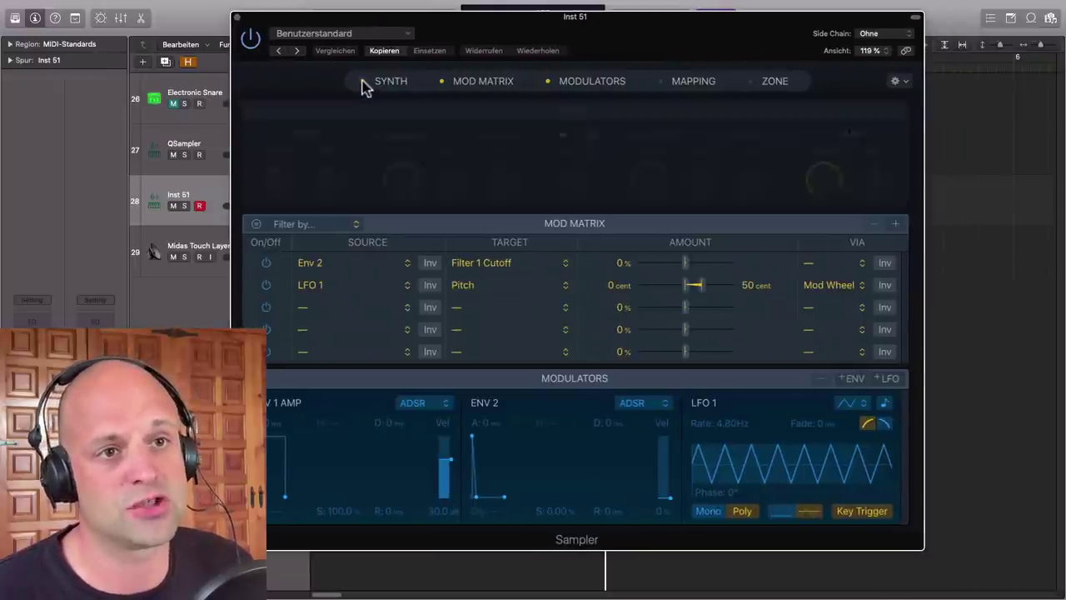
pyautogui.click(441, 83)
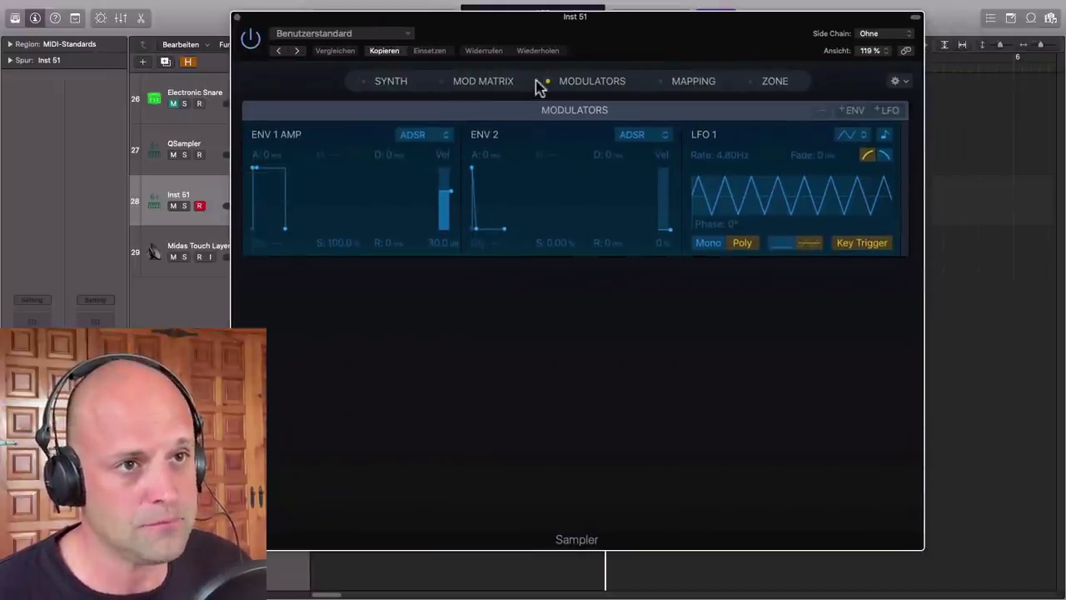
pyautogui.click(661, 82)
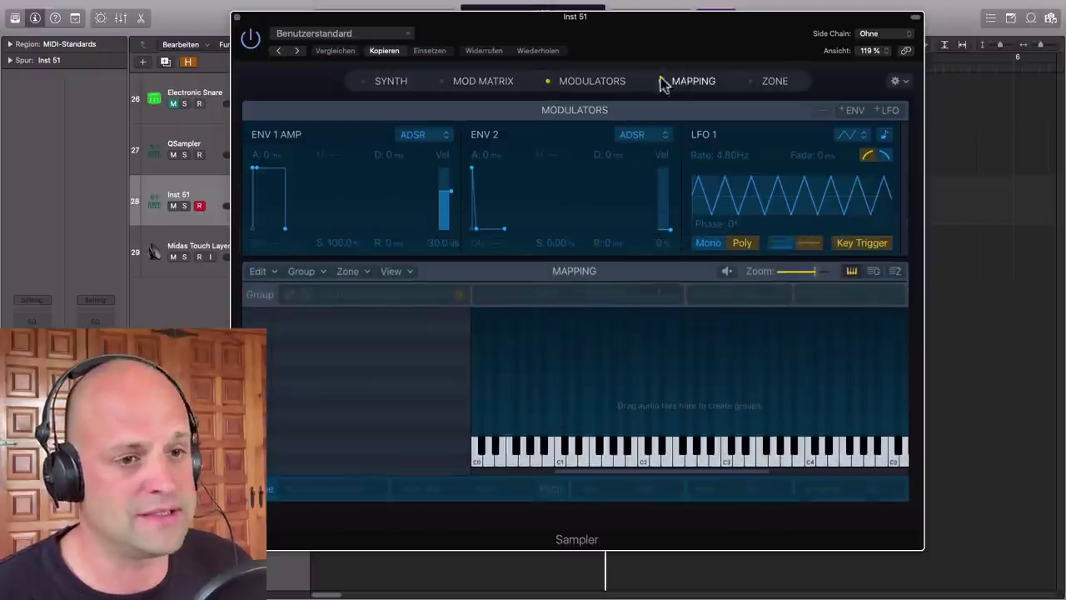
pyautogui.click(754, 83)
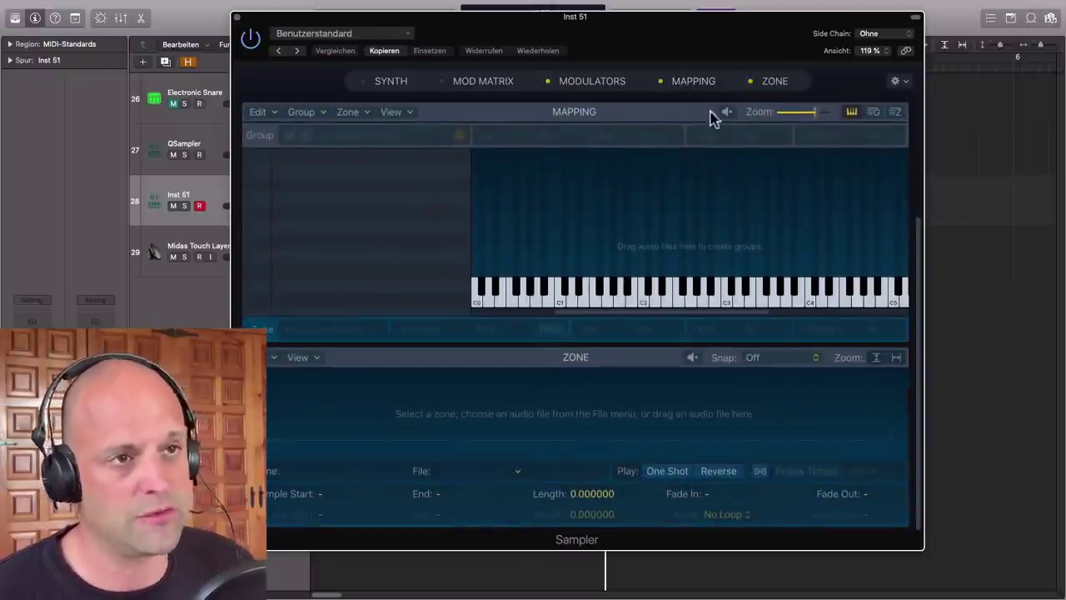
# - Load the Spacious Keys preset from the factory Synth Pads into the Sampler and open Musical Typing
pyautogui.moveTo(657, 48); pyautogui.dragTo(687, 49)
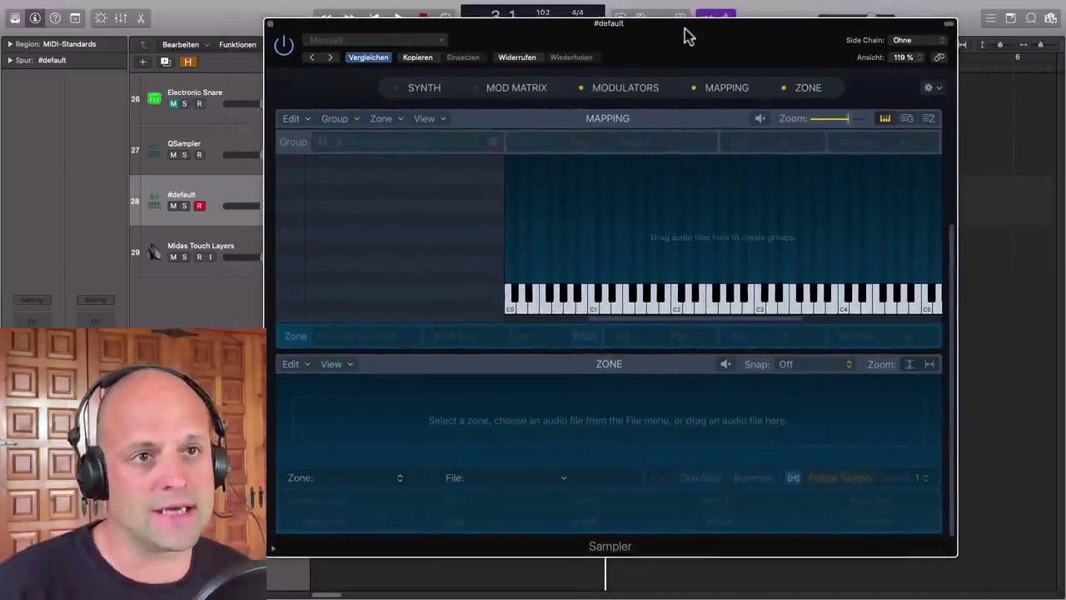
pyautogui.click(438, 40)
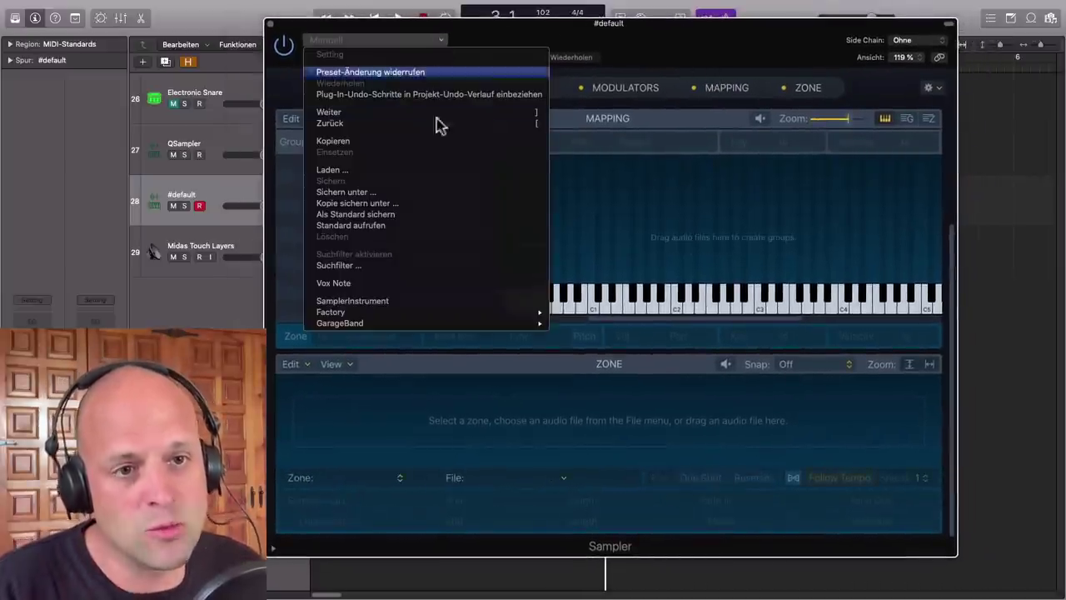
pyautogui.moveTo(387, 313)
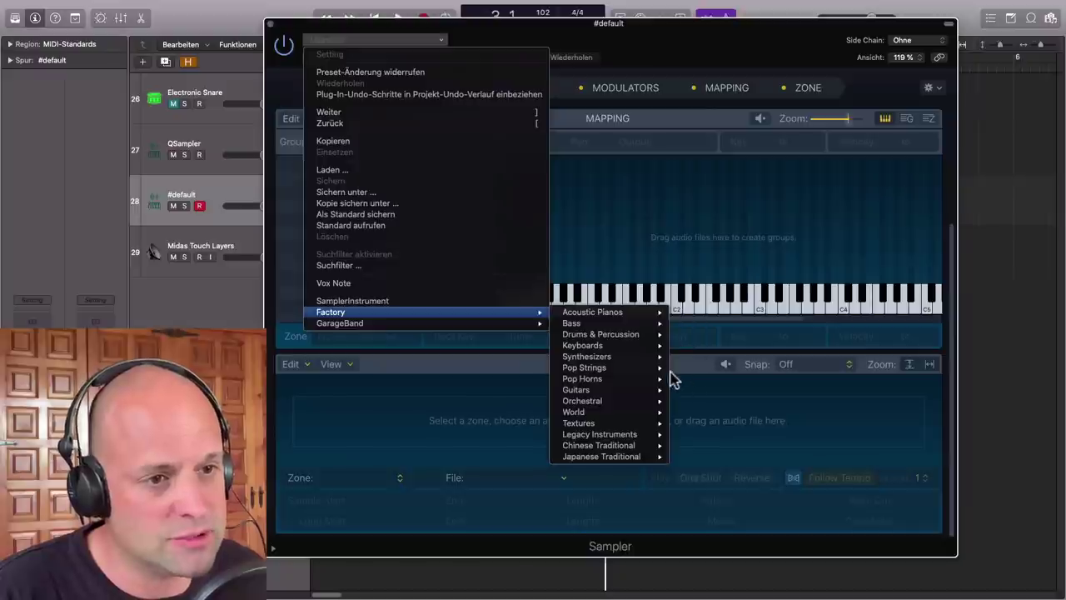
pyautogui.moveTo(630, 357)
pyautogui.moveTo(727, 372)
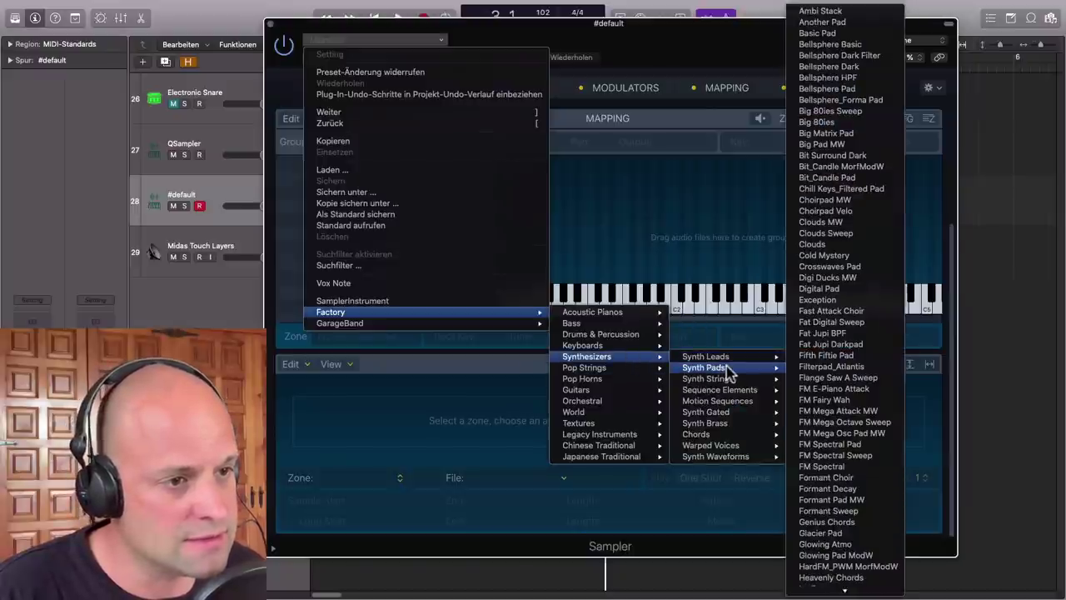
pyautogui.scroll(-10, 883, 499)
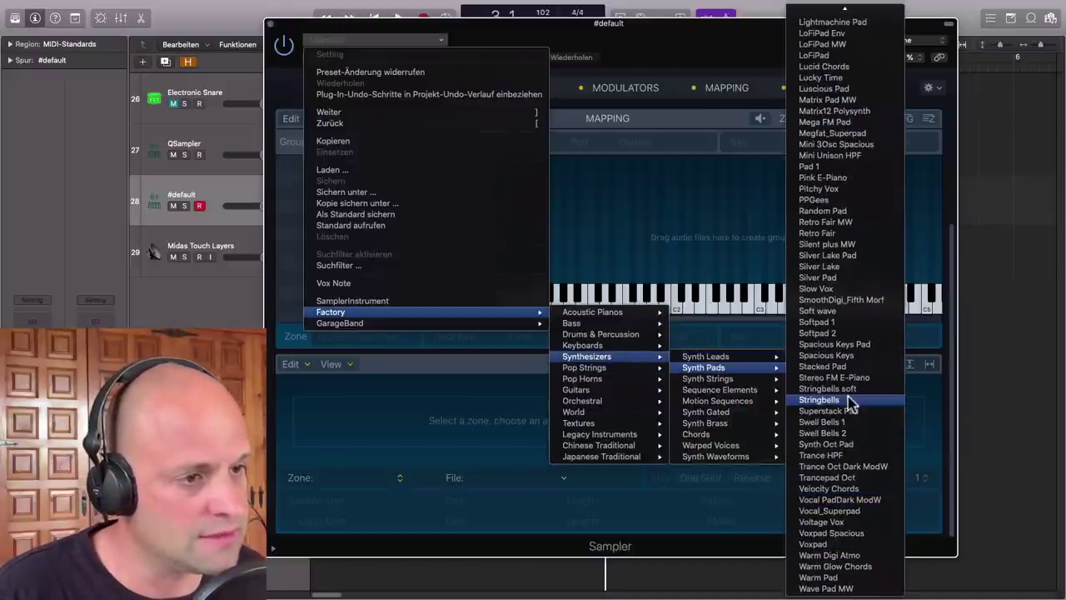
pyautogui.click(850, 355)
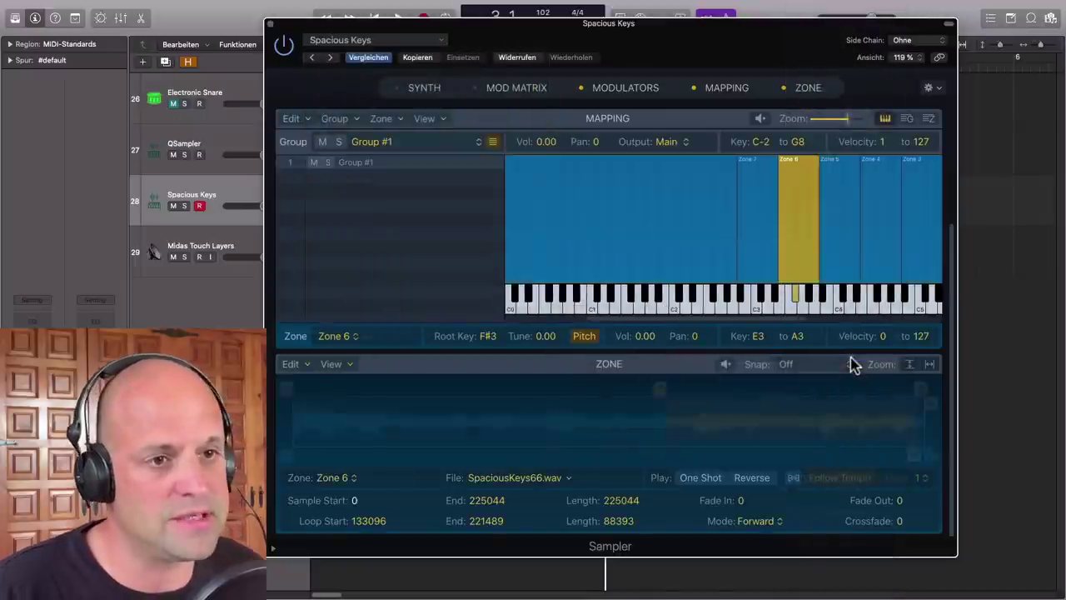
pyautogui.press('super+k')
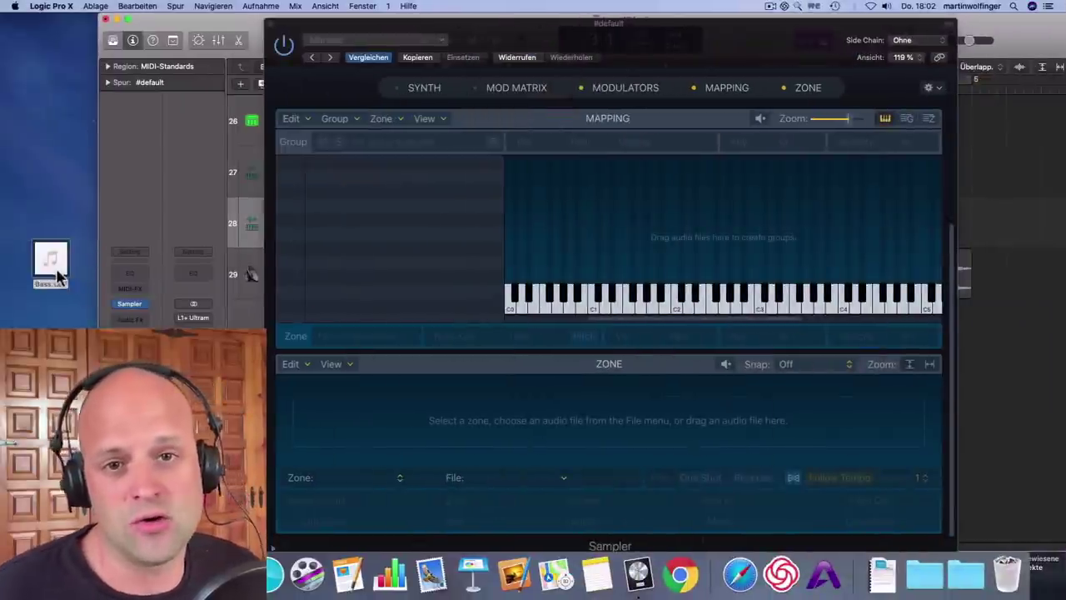
# - Load the Bass.wav file from the desktop into the Sampler's Zone area on the #default track
pyautogui.moveTo(56, 268); pyautogui.dragTo(239, 265)
pyautogui.moveTo(139, 259); pyautogui.dragTo(588, 420)
pyautogui.click(128, 19)
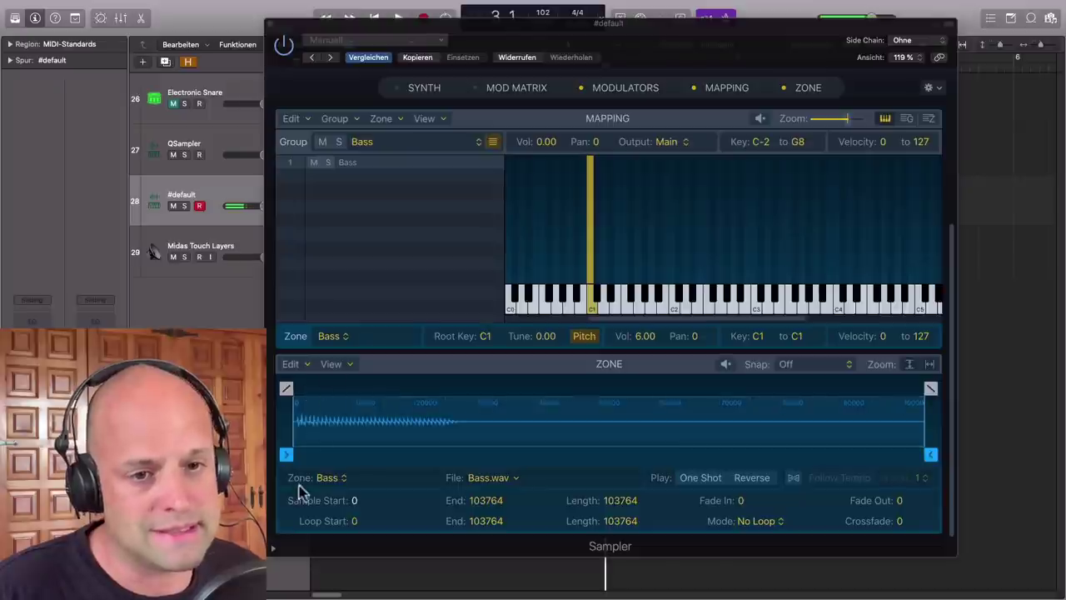
# - Try a fade-in of 15203 and a fade-out of 18442 on the Bass zone and reset both to 0
pyautogui.moveTo(287, 389)
pyautogui.mouseDown()
pyautogui.moveTo(416, 397)
pyautogui.moveTo(385, 396)
pyautogui.mouseUp()
pyautogui.moveTo(931, 389); pyautogui.dragTo(818, 389)
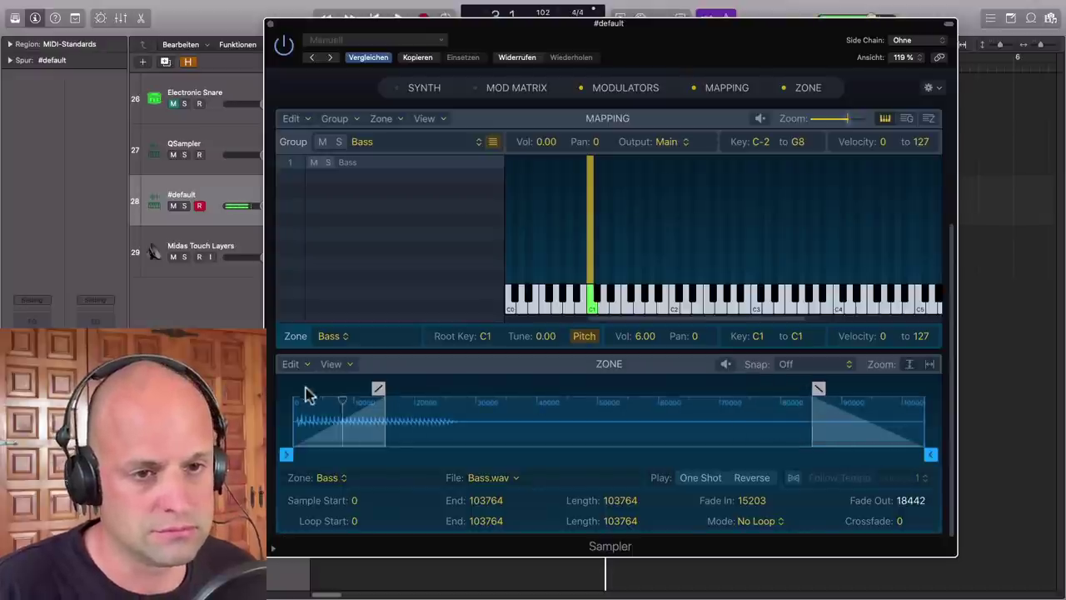
pyautogui.moveTo(377, 389); pyautogui.dragTo(286, 389)
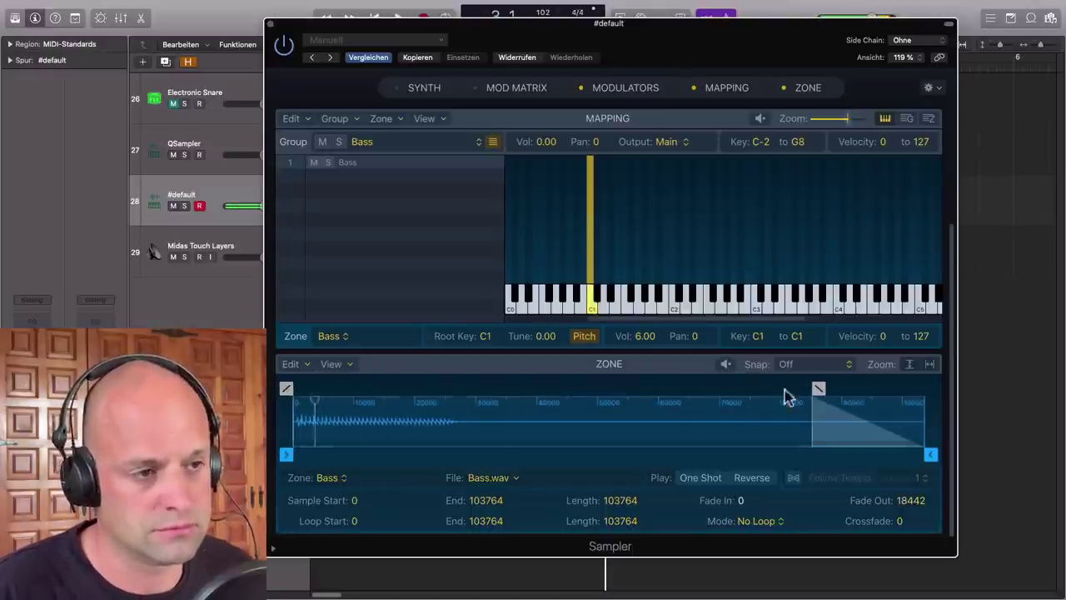
pyautogui.moveTo(819, 389); pyautogui.dragTo(975, 391)
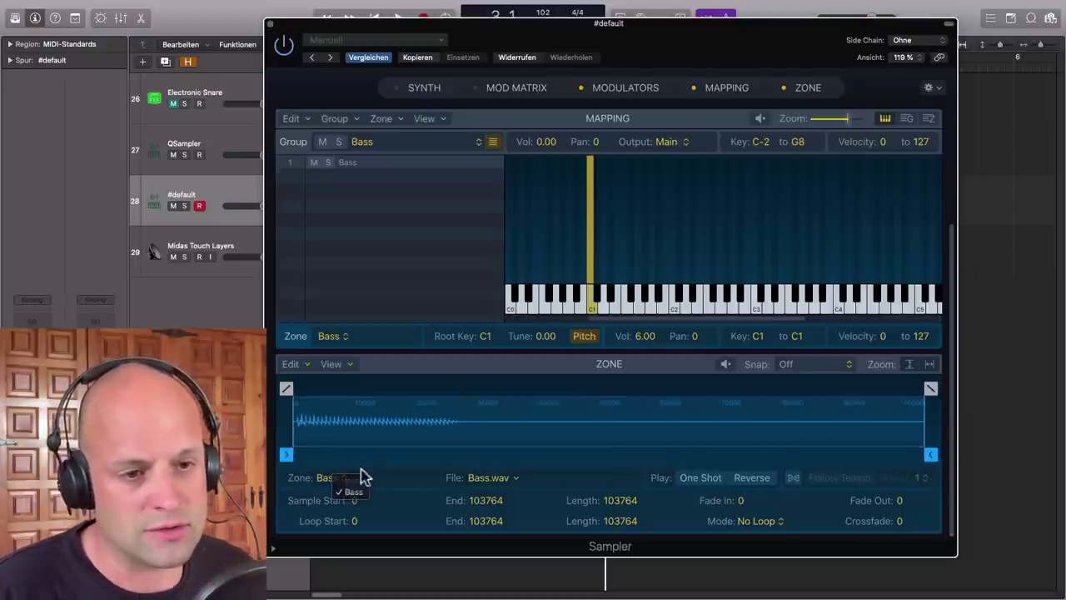
pyautogui.click(351, 491)
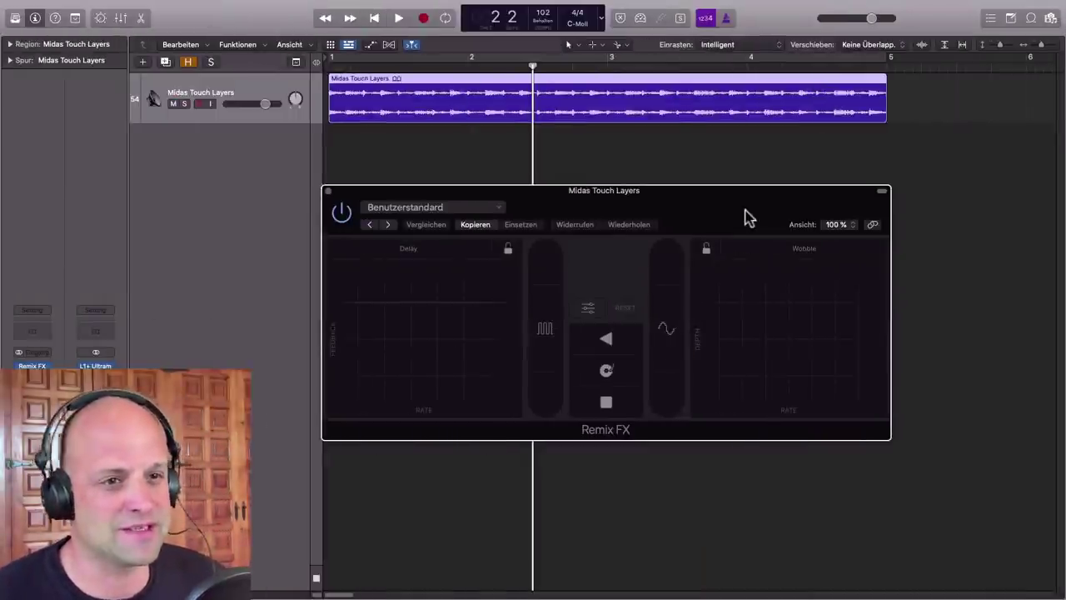
# - Reposition the Remix FX window on the Midas Touch Layers track and turn on cycling for bars 1 to 5
pyautogui.moveTo(746, 217); pyautogui.dragTo(752, 215)
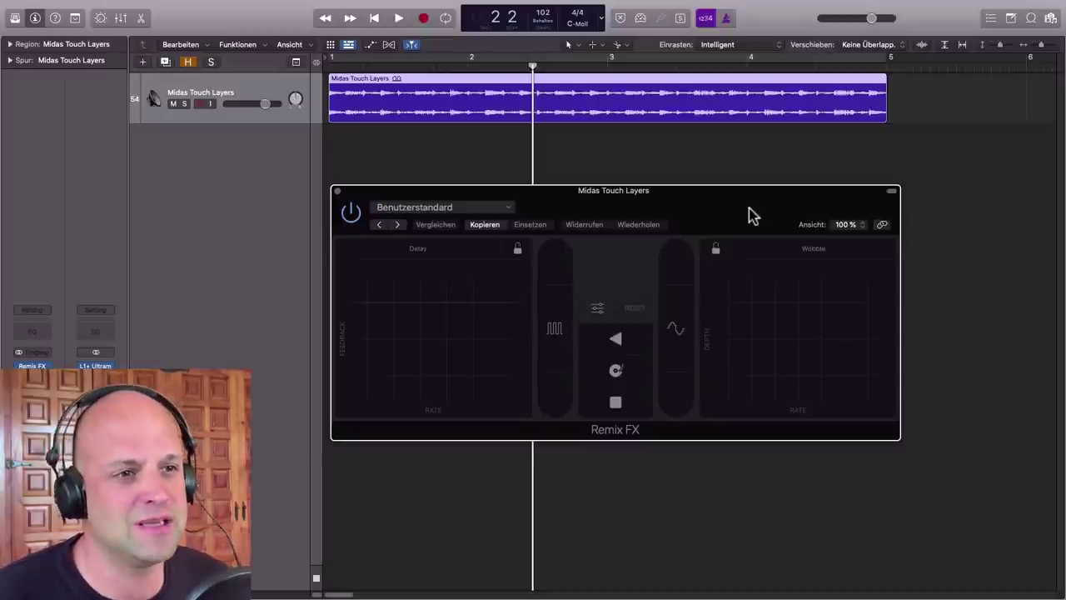
pyautogui.moveTo(748, 209); pyautogui.dragTo(747, 216)
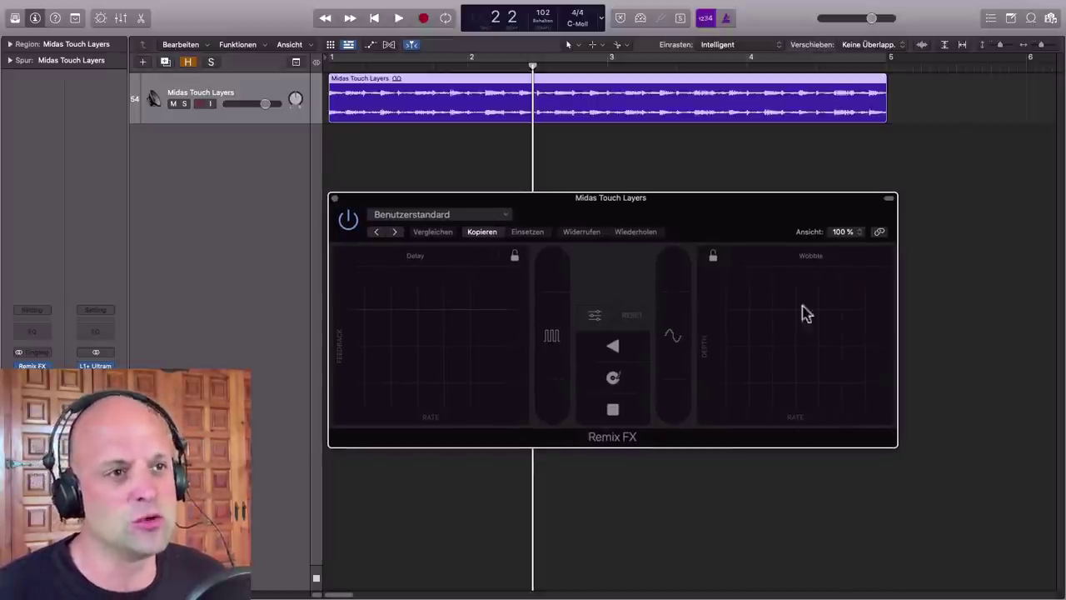
pyautogui.click(702, 53)
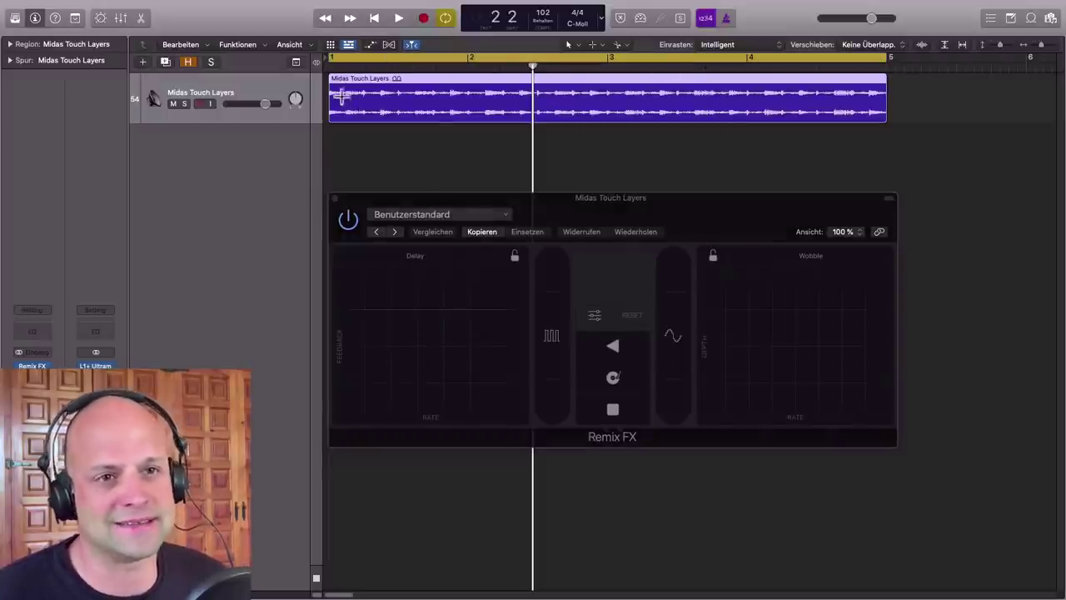
# - View the effect choices of both Remix FX pads, keeping Delay, and try Orbit in place of Wobble before restoring Wobble
pyautogui.click(421, 255)
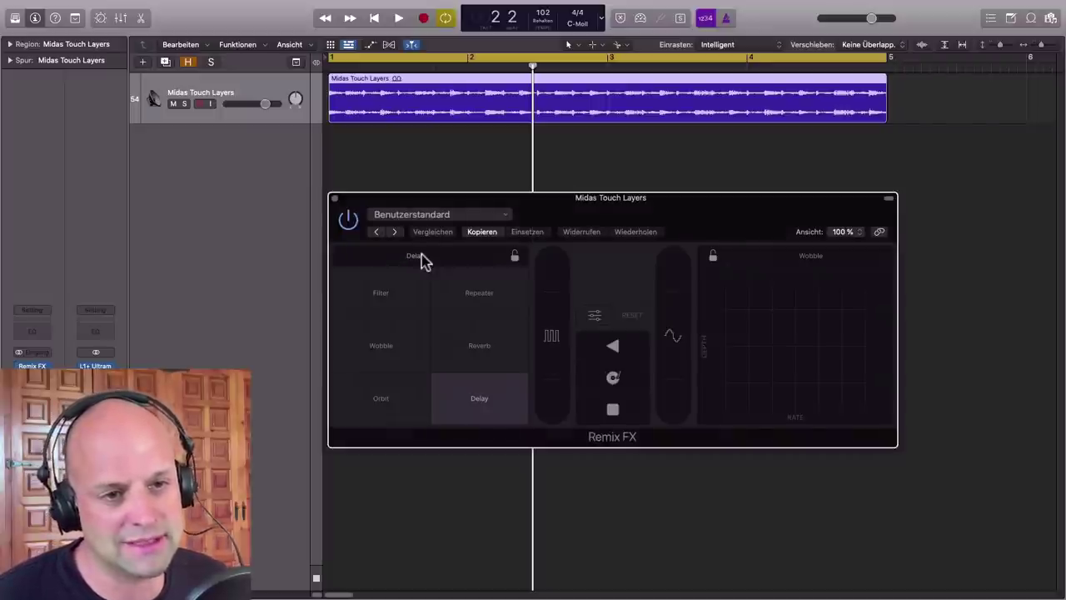
pyautogui.click(469, 403)
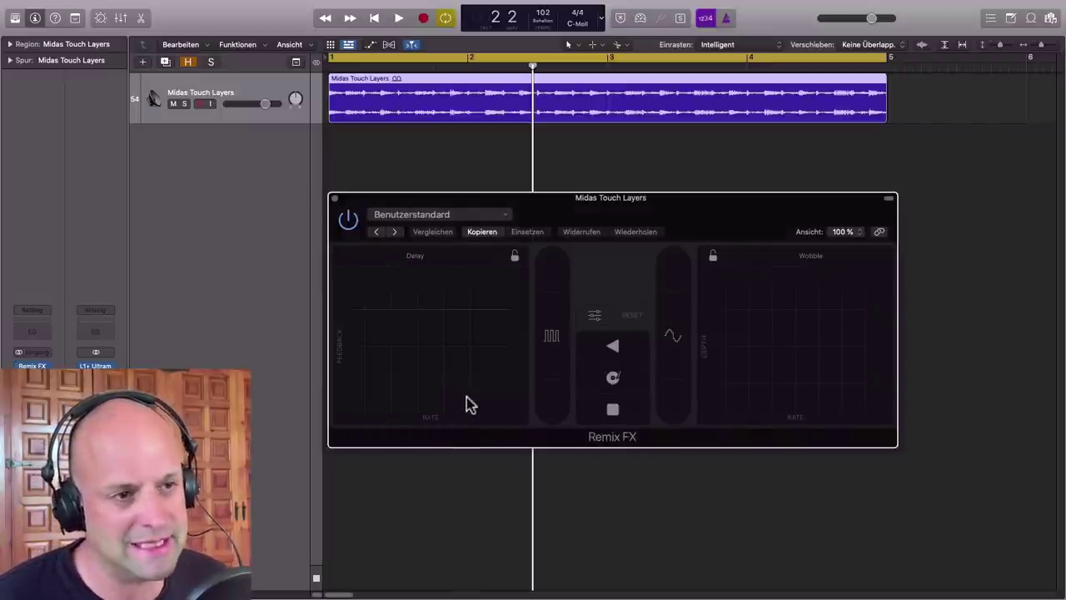
pyautogui.click(805, 262)
pyautogui.click(744, 399)
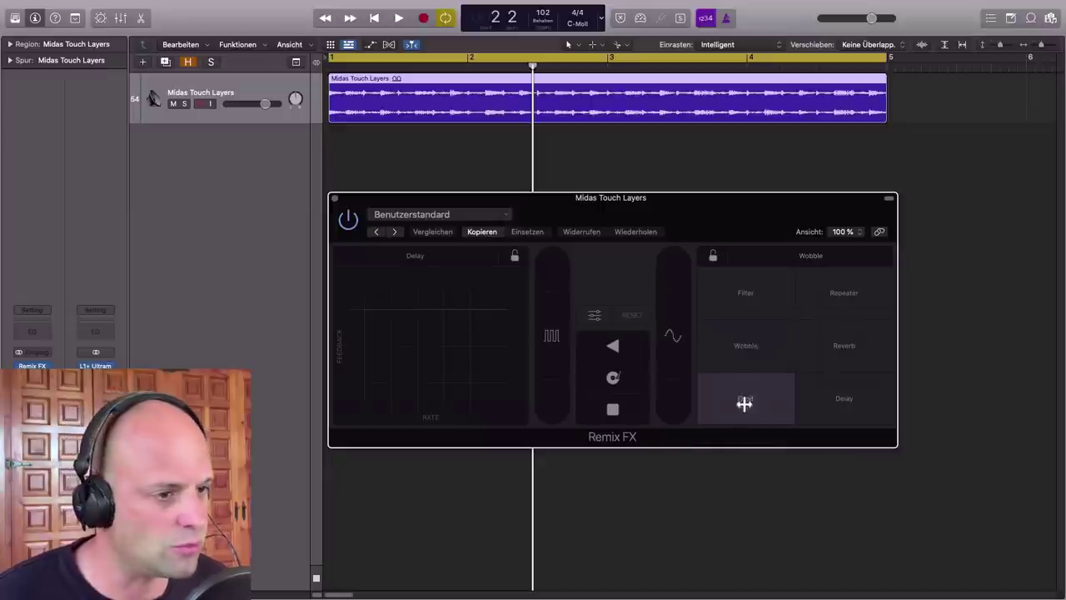
pyautogui.click(814, 259)
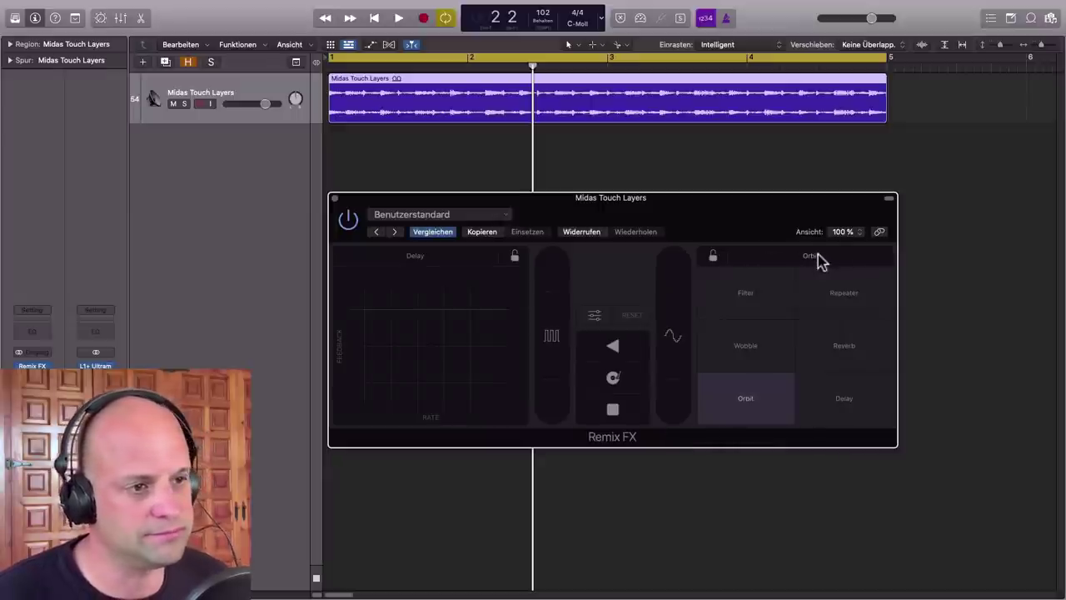
pyautogui.click(745, 362)
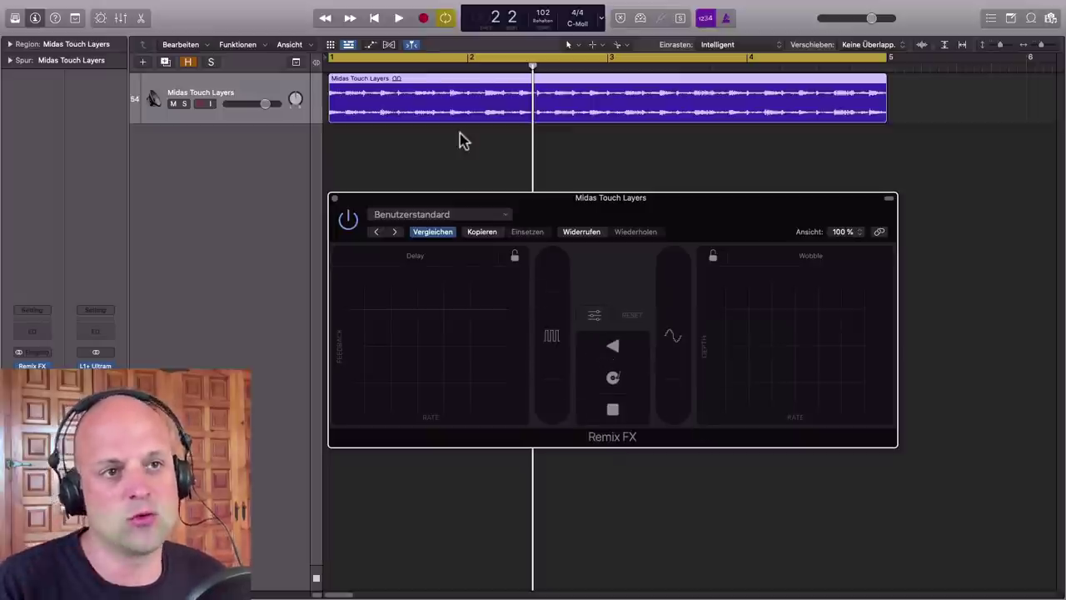
# - Audition the Midas Touch Layers loop without effects and sweep the Delay and Wobble pads and both vertical strips with playback stopped
pyautogui.press('space')
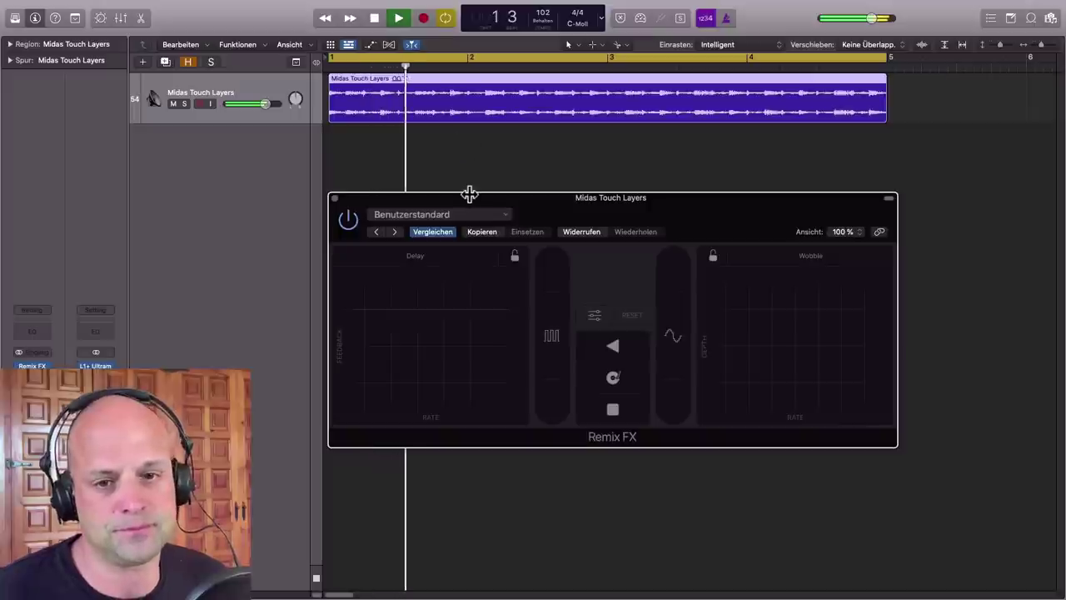
pyautogui.press('space')
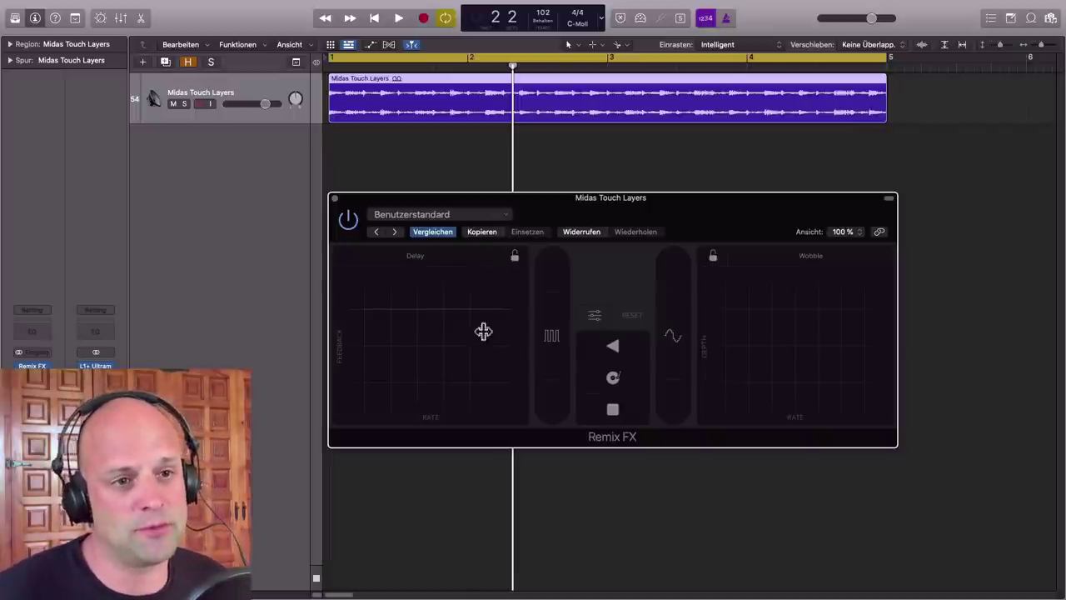
pyautogui.moveTo(500, 304); pyautogui.dragTo(354, 375)
pyautogui.moveTo(755, 350)
pyautogui.mouseDown()
pyautogui.moveTo(825, 341)
pyautogui.moveTo(836, 392)
pyautogui.moveTo(805, 341)
pyautogui.moveTo(771, 361)
pyautogui.mouseUp()
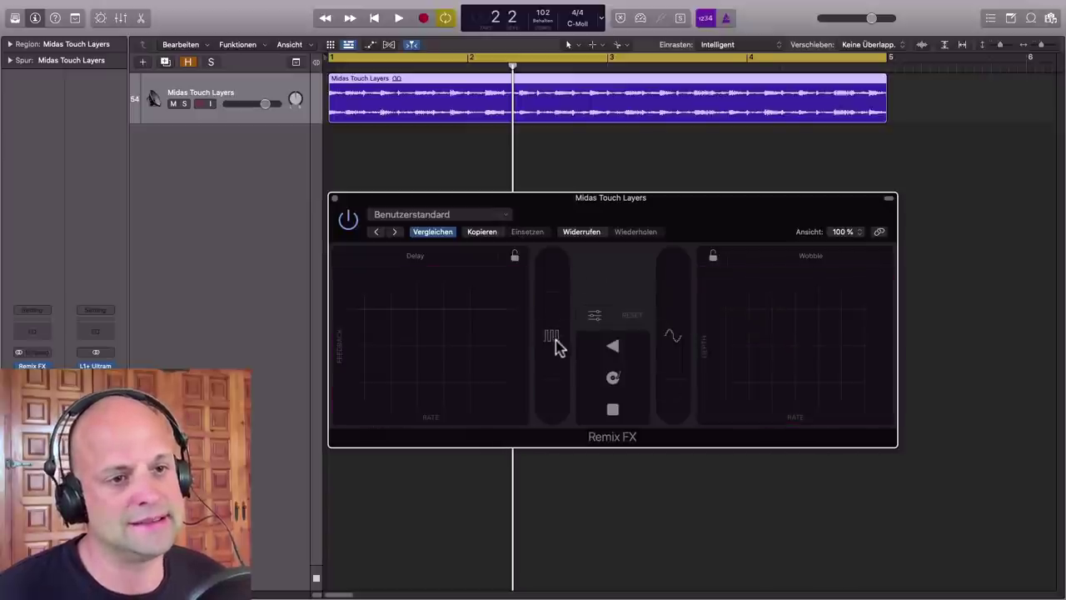
pyautogui.moveTo(555, 348); pyautogui.dragTo(549, 309)
pyautogui.moveTo(683, 355); pyautogui.dragTo(674, 327)
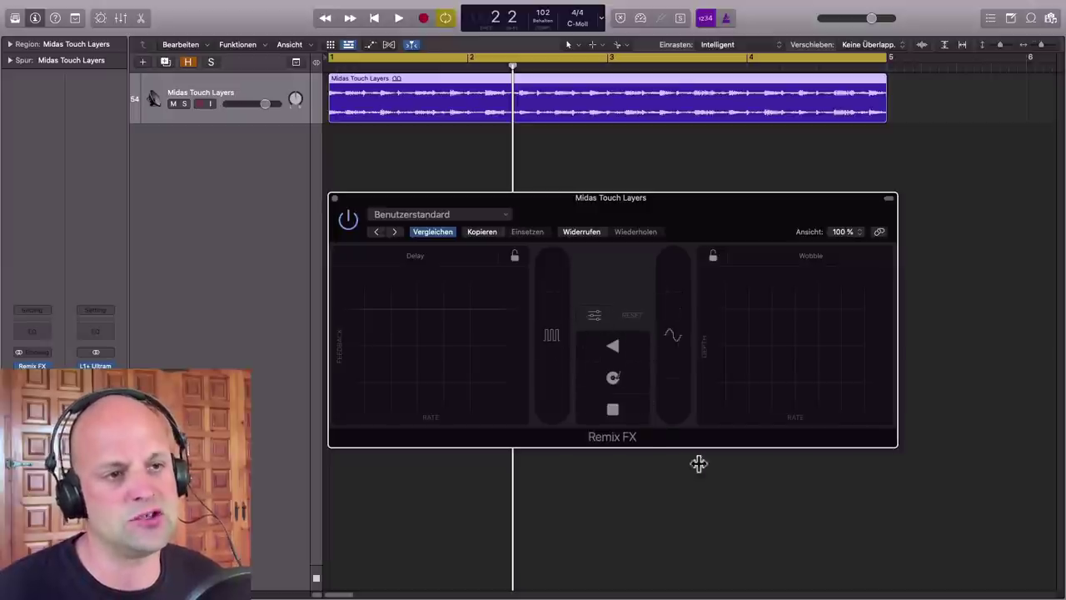
# - Play the Midas Touch Layers loop and sweep across the Delay and Wobble pads to hear their effects
pyautogui.press('space')
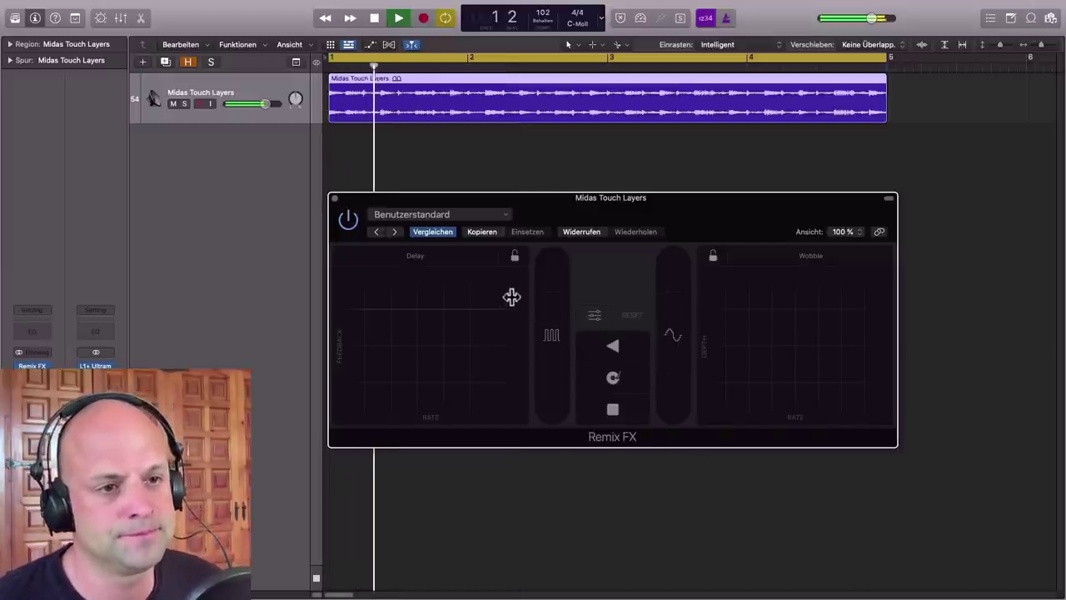
pyautogui.moveTo(500, 282); pyautogui.dragTo(391, 362)
pyautogui.moveTo(383, 358); pyautogui.dragTo(421, 341)
pyautogui.moveTo(863, 290); pyautogui.dragTo(801, 325)
# - Audition both vertical Remix FX strips and the reverse and scratch effects on the running loop, and stop playback
pyautogui.moveTo(555, 341); pyautogui.dragTo(551, 288)
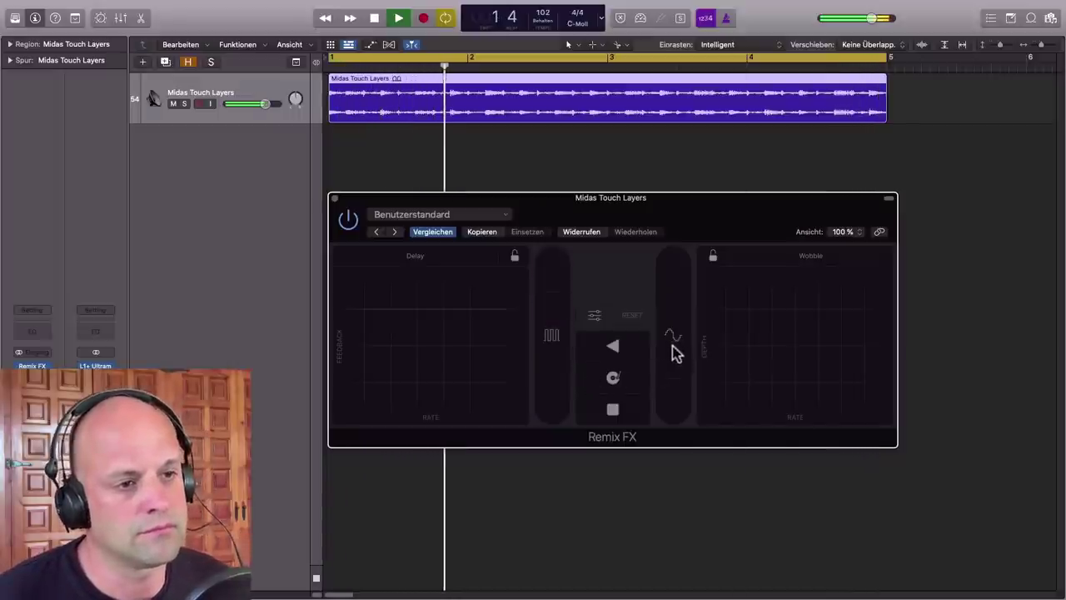
pyautogui.moveTo(673, 352); pyautogui.dragTo(673, 301)
pyautogui.moveTo(610, 348); pyautogui.dragTo(615, 388)
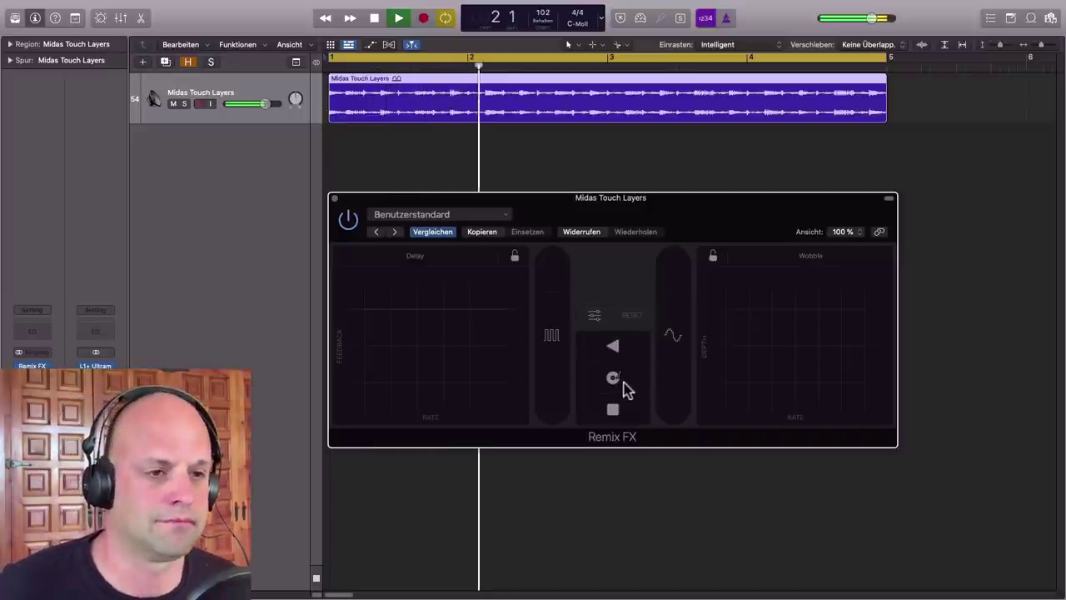
pyautogui.moveTo(628, 388); pyautogui.dragTo(628, 385)
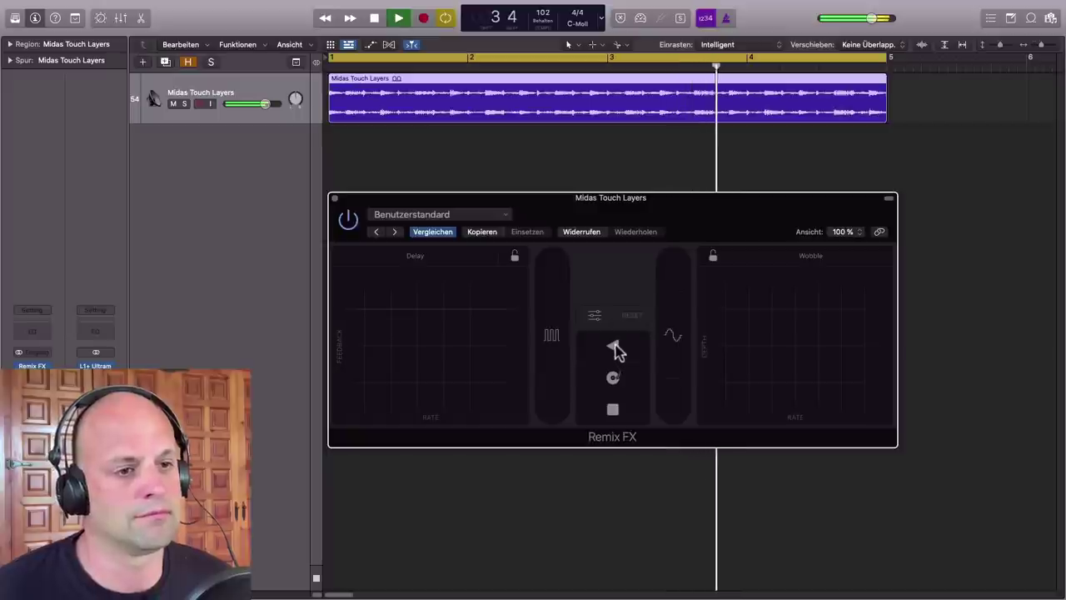
pyautogui.moveTo(616, 348); pyautogui.dragTo(614, 346)
pyautogui.press('space')
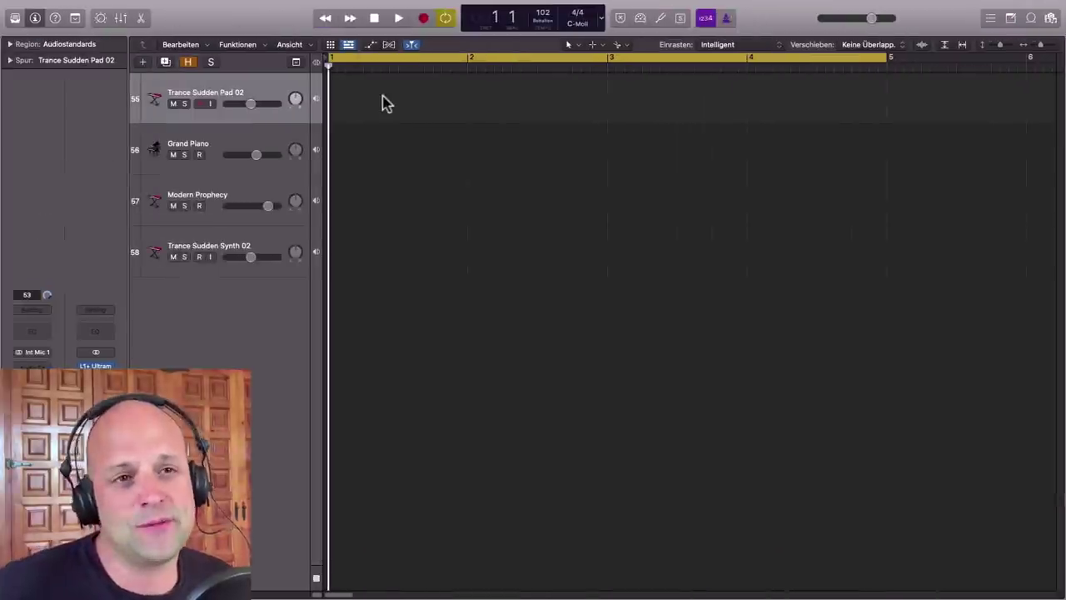
# - Switch between the Live Loops grid and the Tracks view, and leave only the Live Loops grid displayed
pyautogui.click(330, 45)
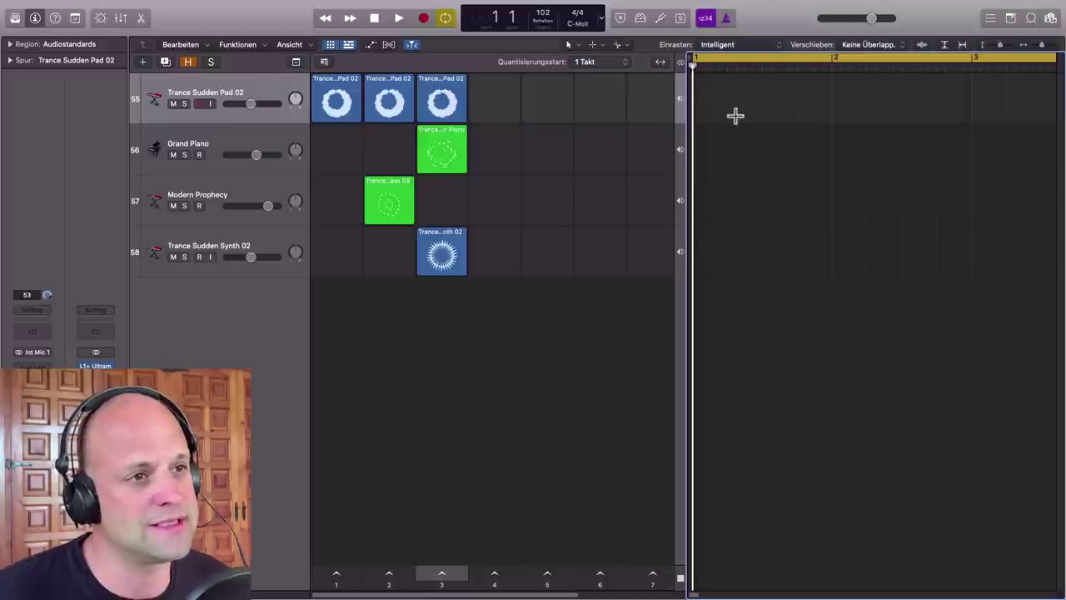
pyautogui.click(348, 45)
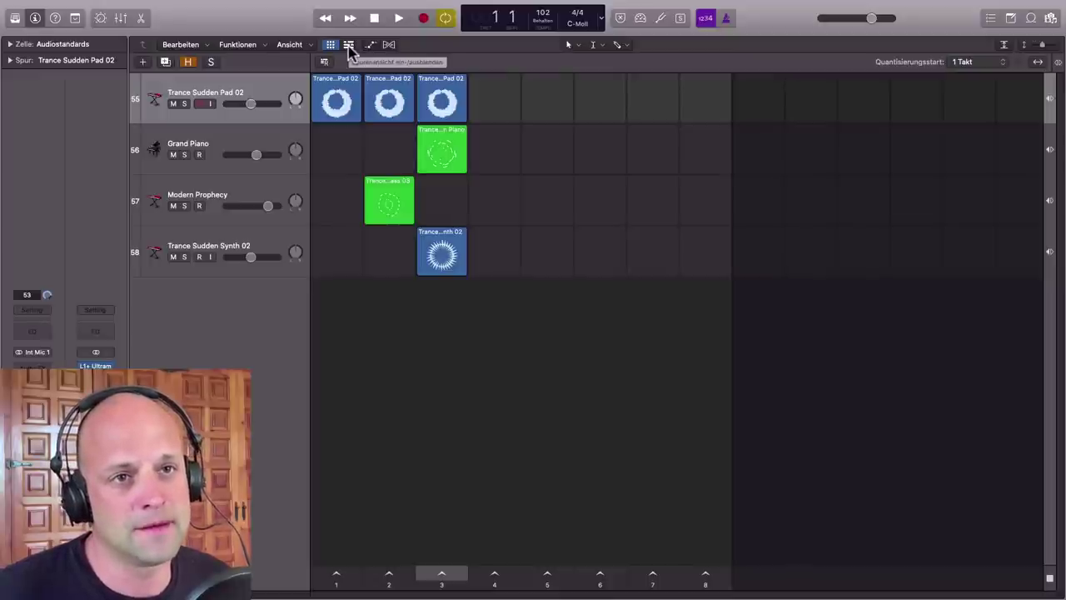
pyautogui.click(348, 45)
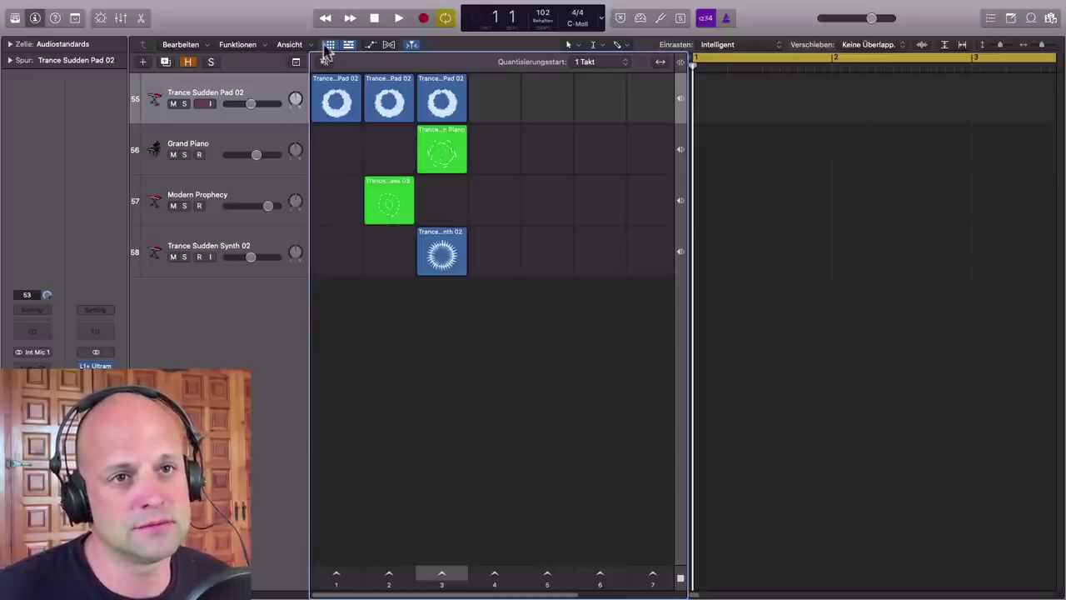
pyautogui.click(331, 44)
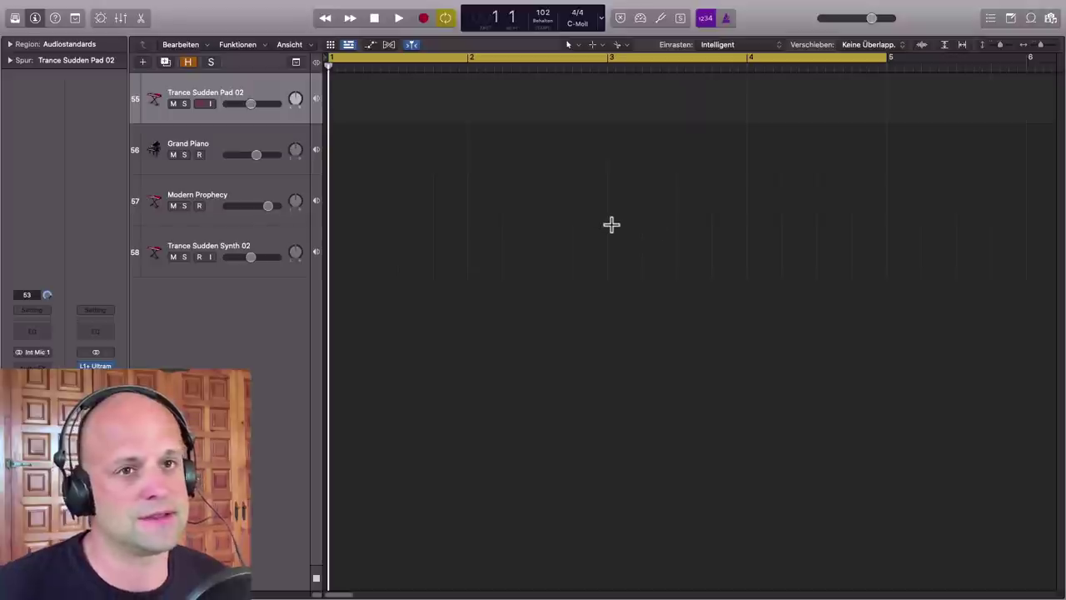
pyautogui.click(330, 45)
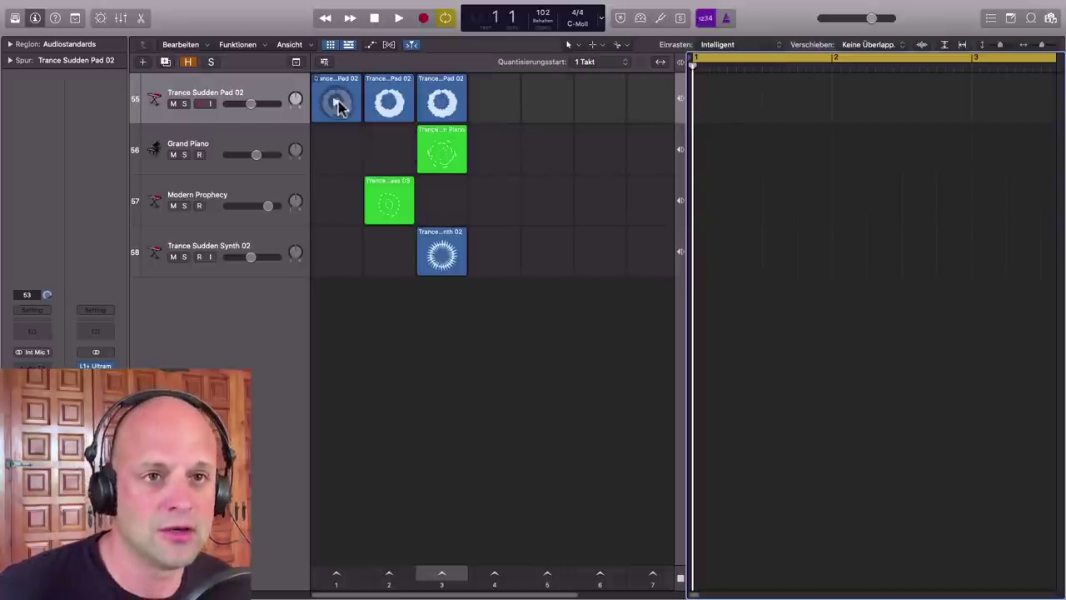
pyautogui.click(349, 44)
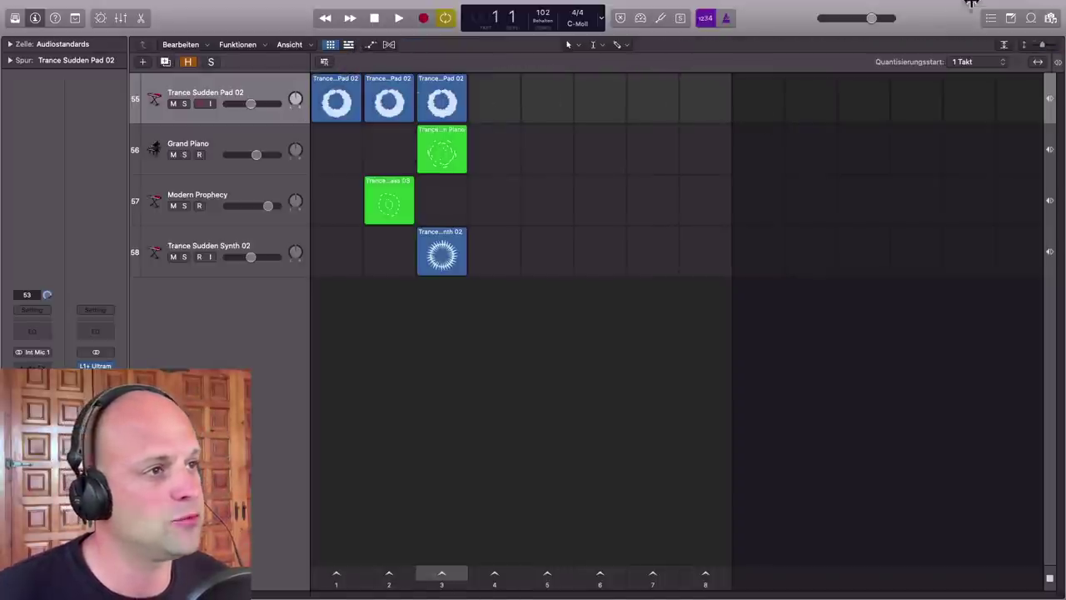
# - Open the Loop Browser and audition the Trance Sudden FX and Trance Sudden Pad 01 loops
pyautogui.click(1030, 18)
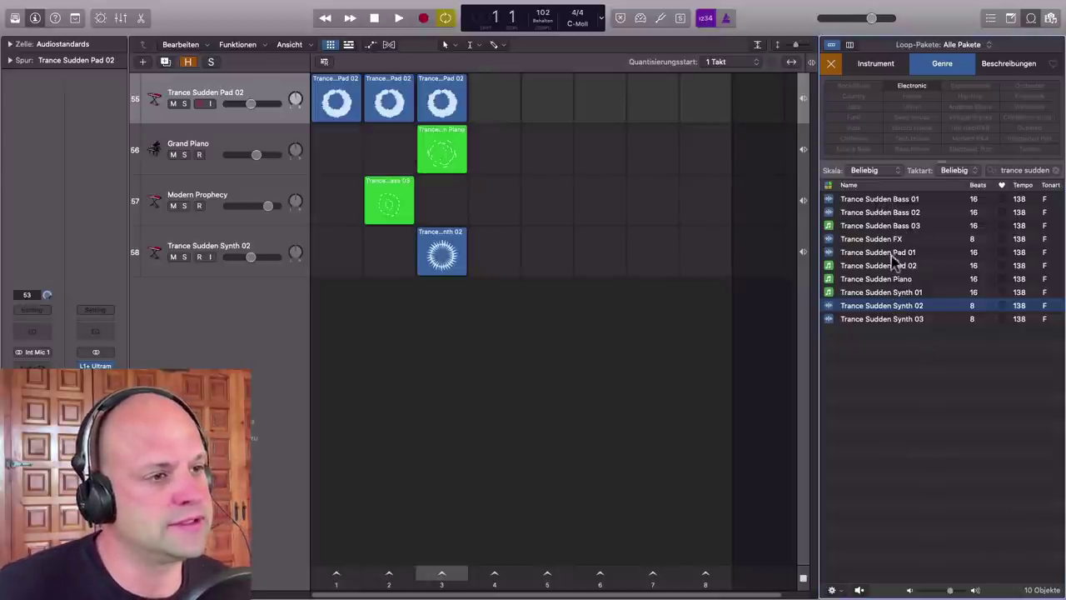
pyautogui.click(830, 241)
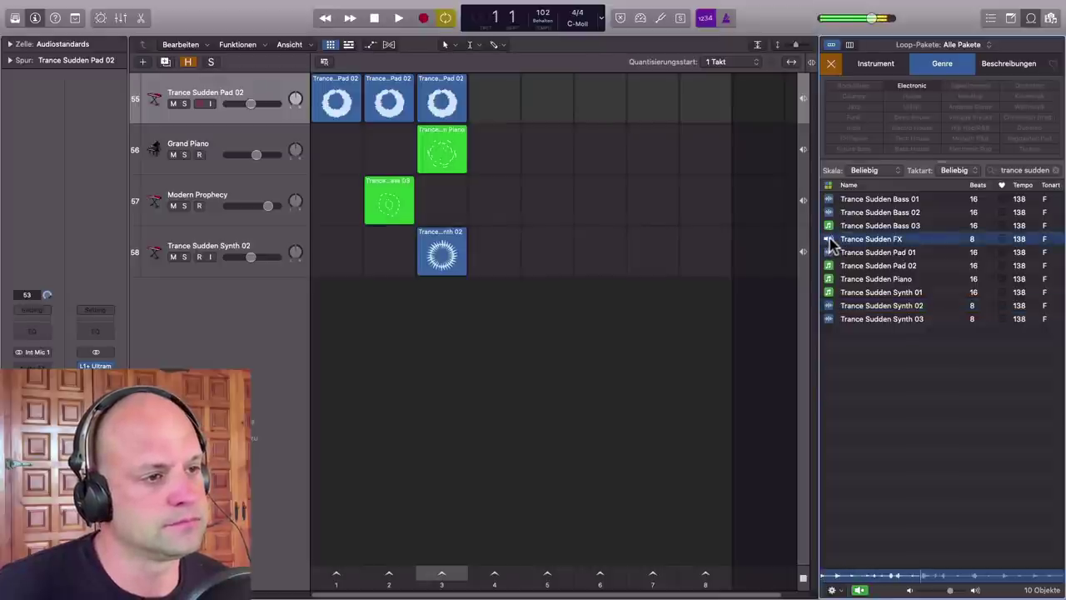
pyautogui.click(829, 253)
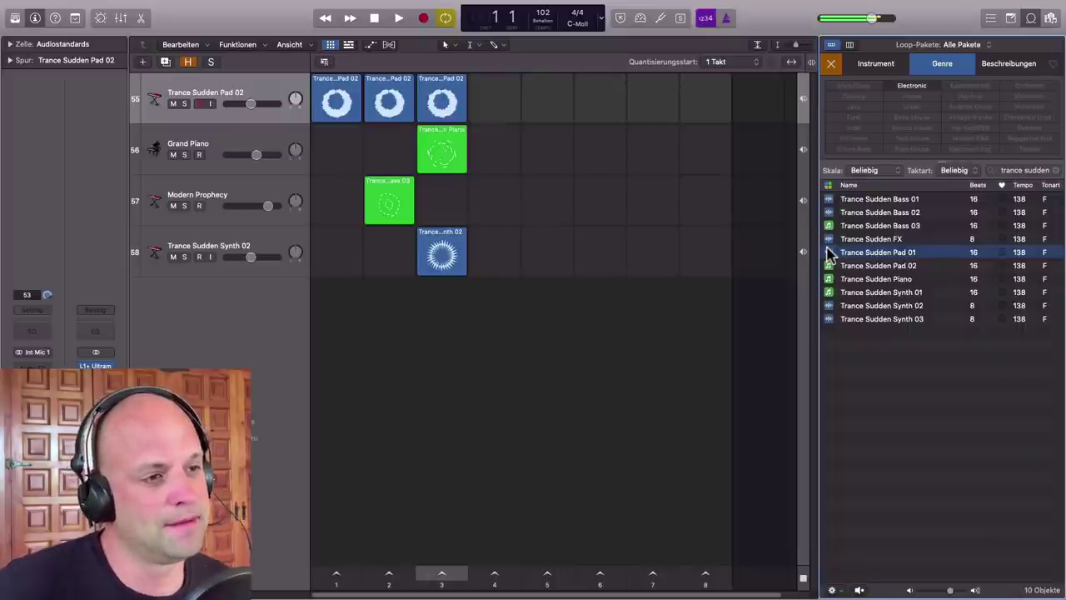
# - Add Trance Sudden Pad 01 to the Trance Sudden Pad 02 track's cell in scene 7, and play and stop the cell
pyautogui.moveTo(830, 252); pyautogui.dragTo(655, 105)
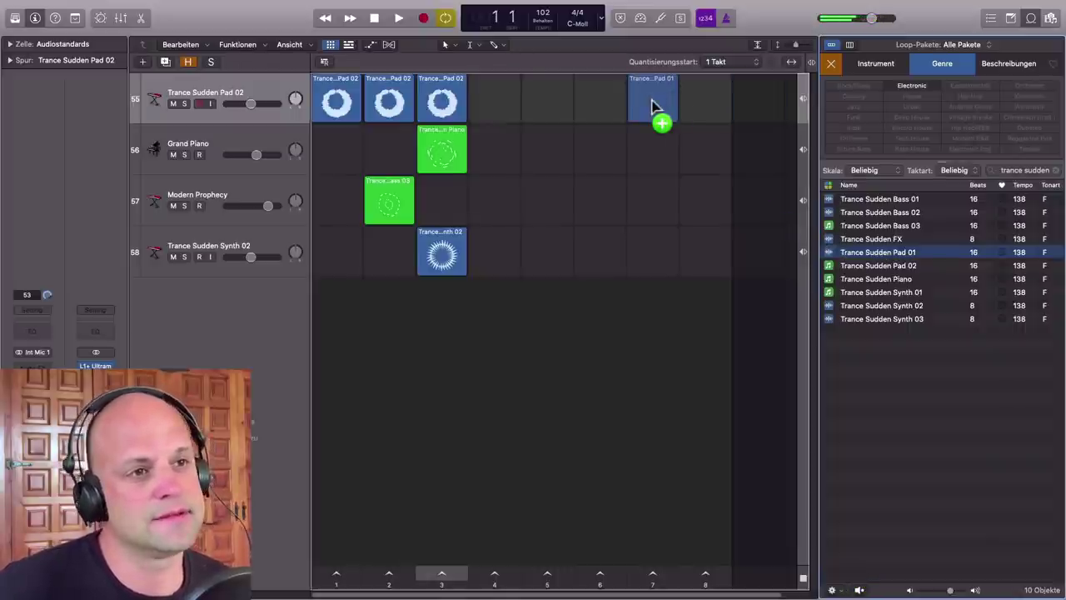
pyautogui.click(653, 103)
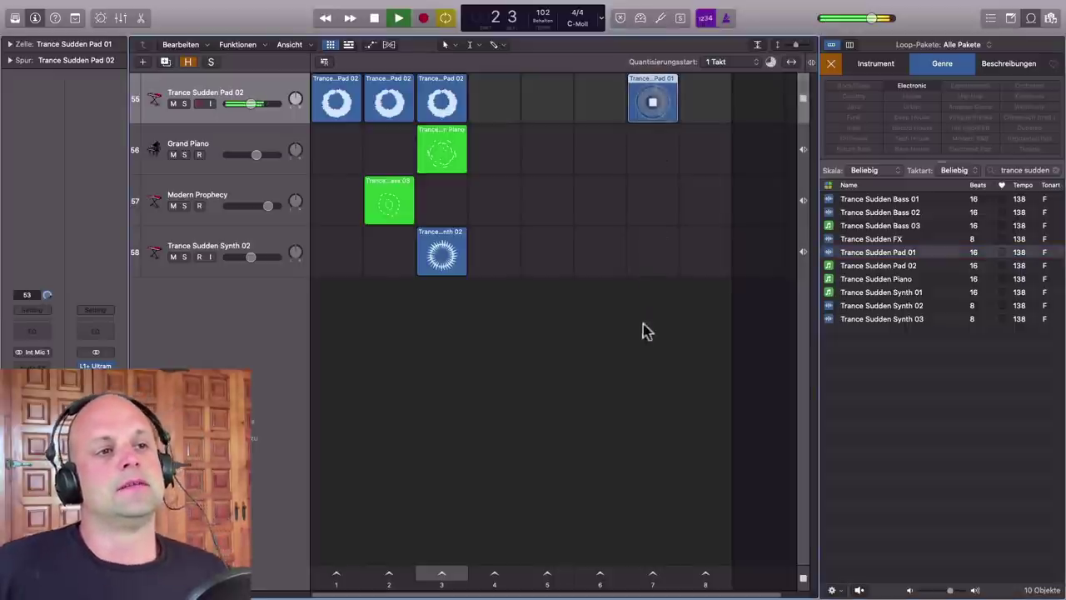
pyautogui.click(653, 102)
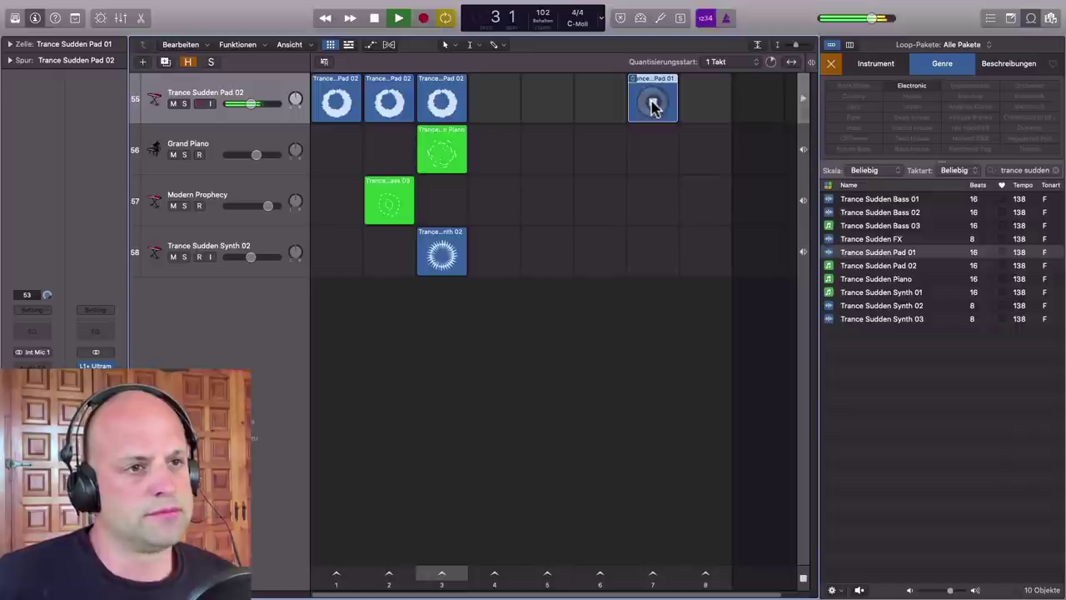
pyautogui.click(370, 20)
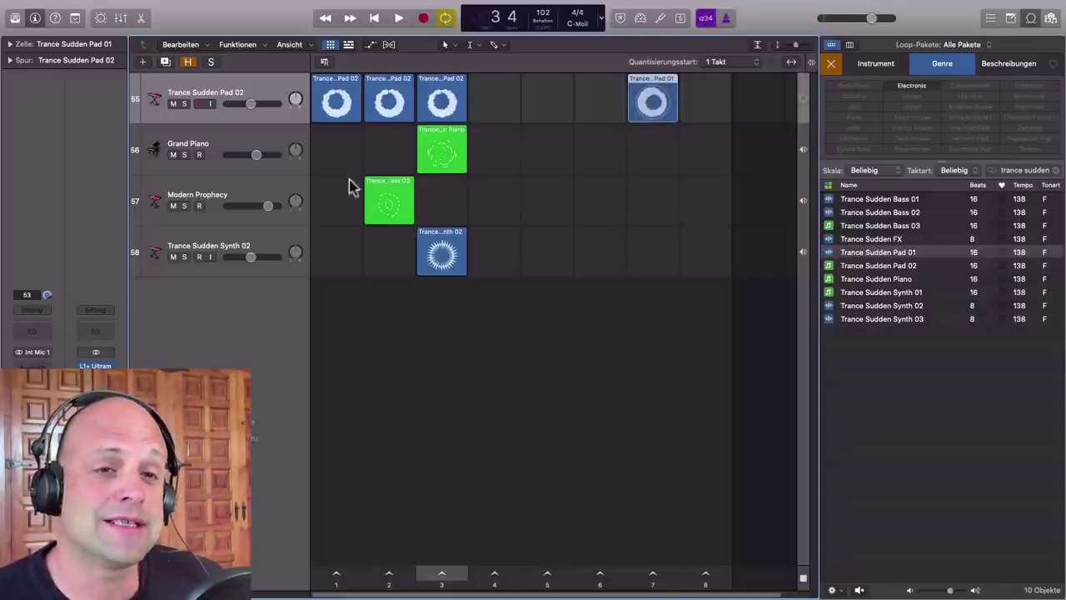
# - Launch scenes 1, 2 and 3 of the Live Loops grid one after another, and stop playback
pyautogui.moveTo(341, 115)
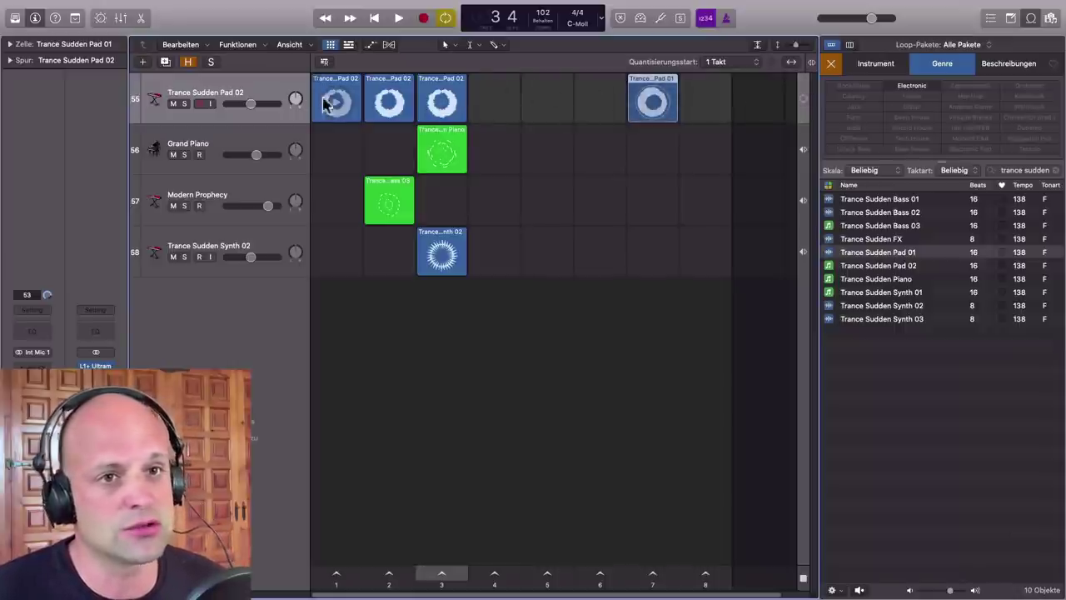
pyautogui.click(338, 576)
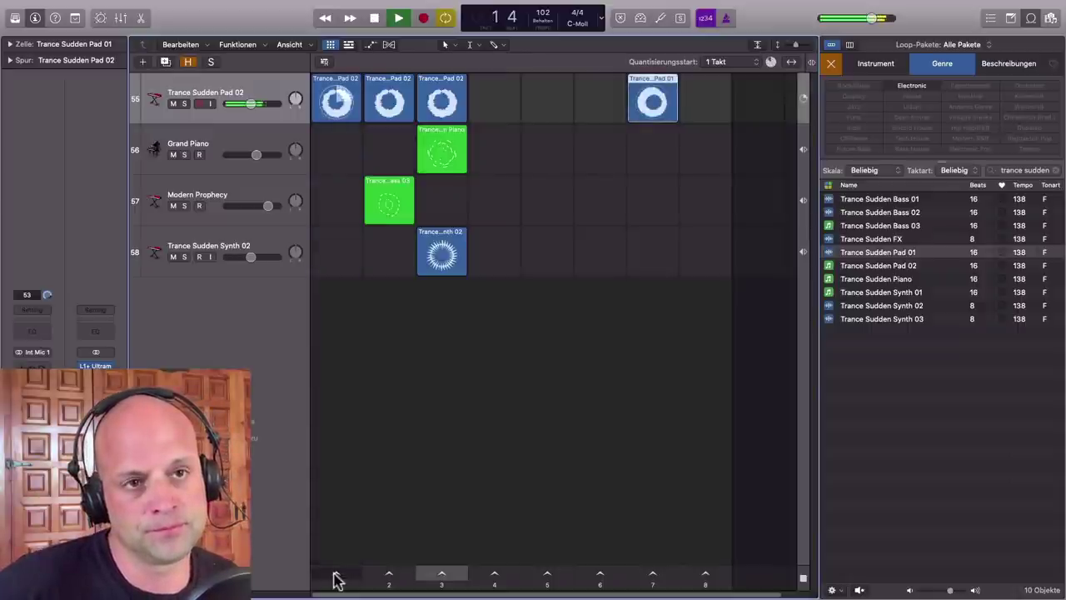
pyautogui.click(389, 576)
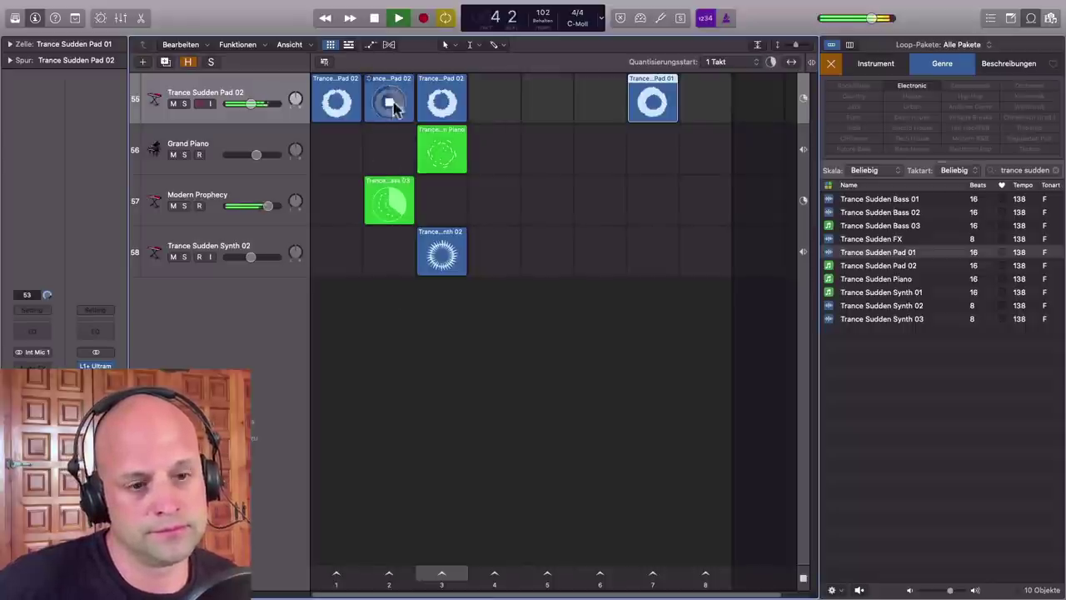
pyautogui.click(441, 575)
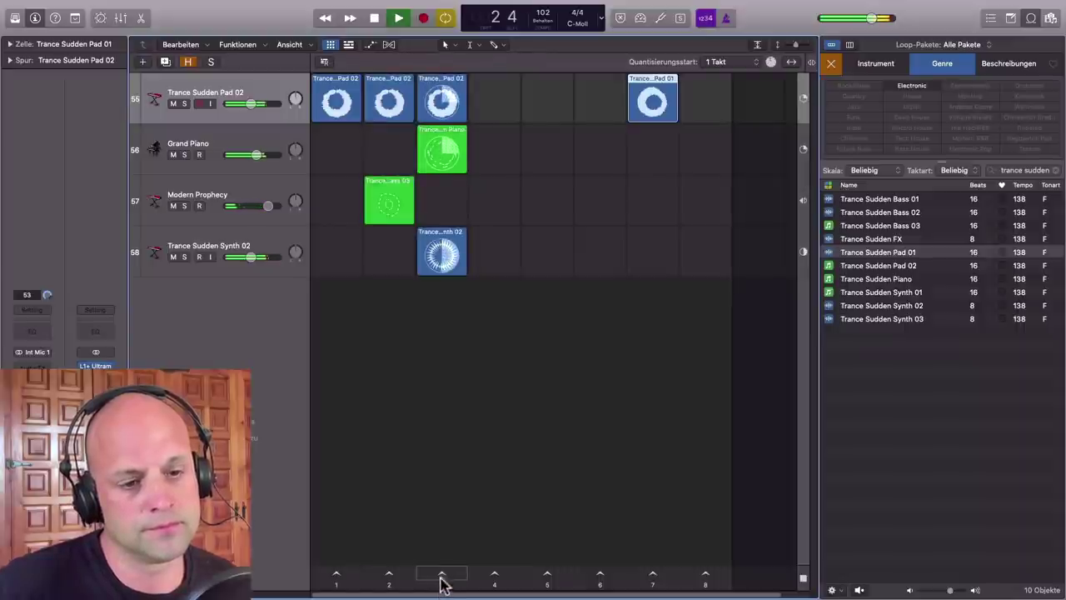
pyautogui.click(374, 19)
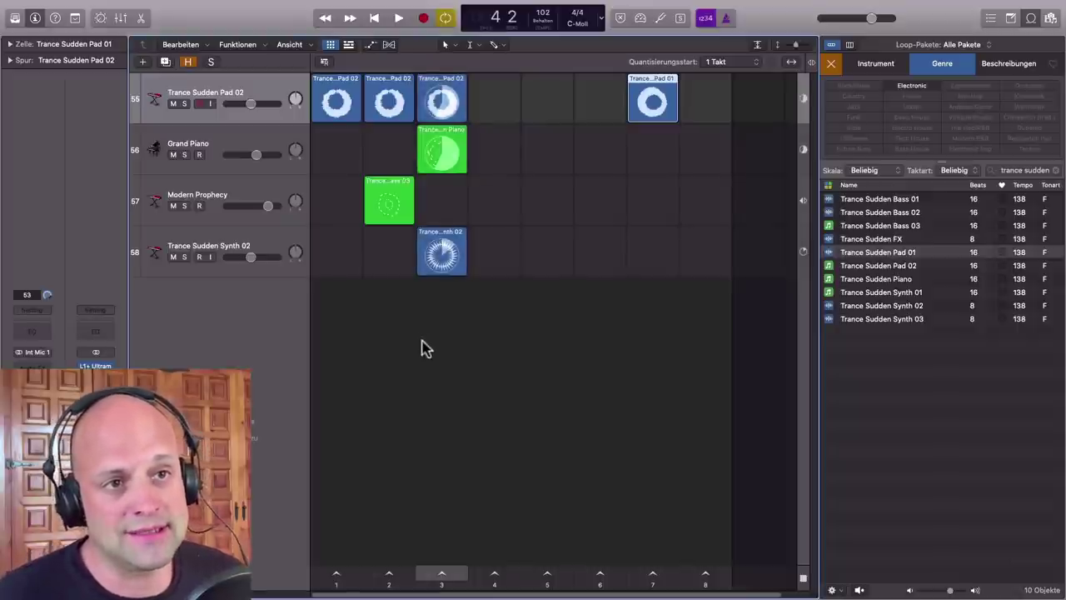
pyautogui.click(337, 104)
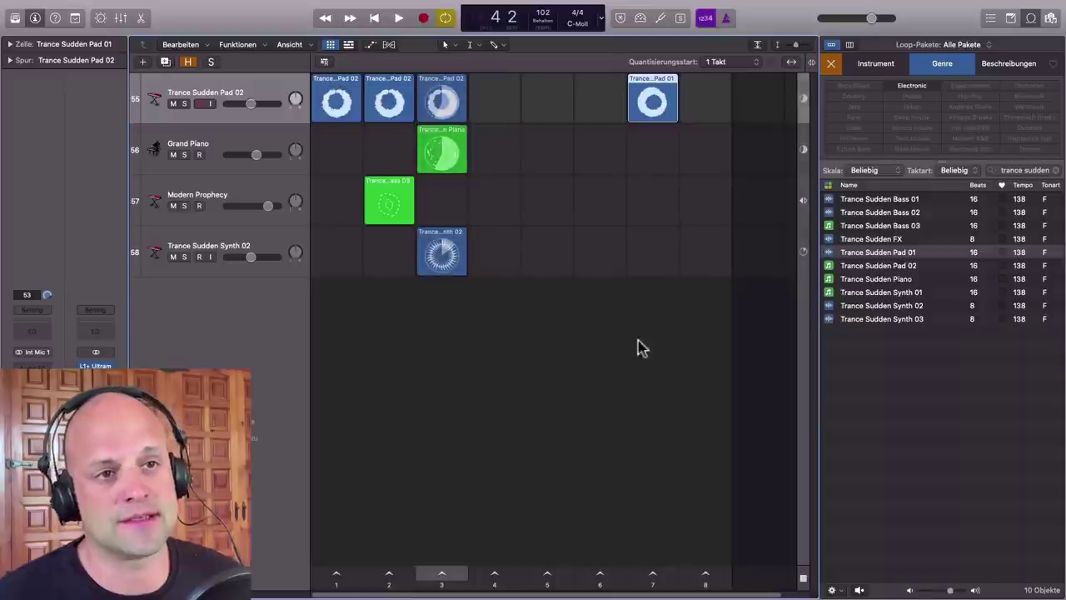
pyautogui.click(335, 104)
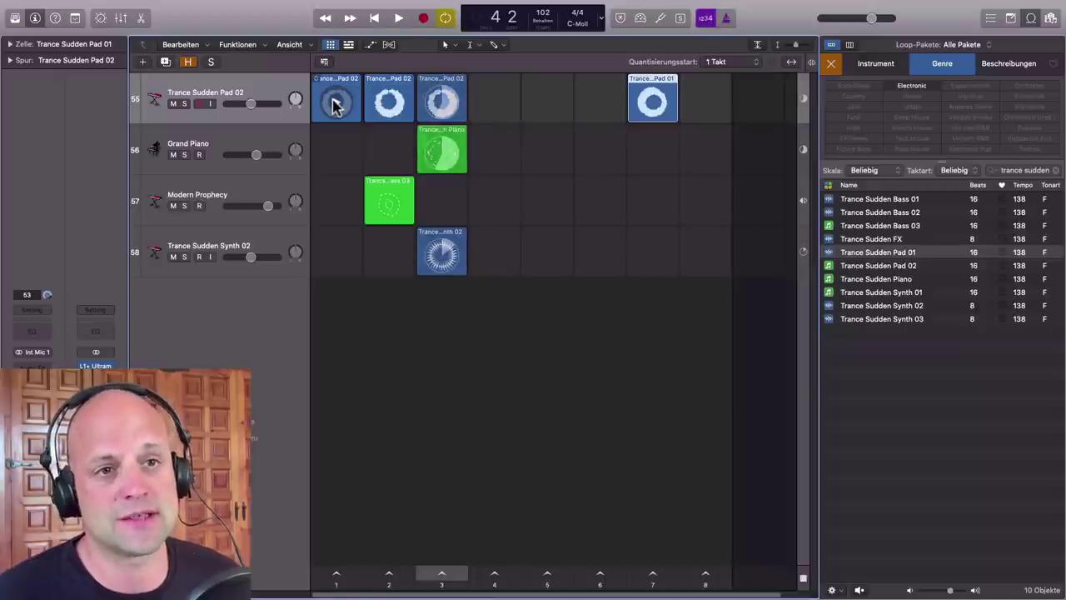
pyautogui.click(389, 205)
pyautogui.click(441, 259)
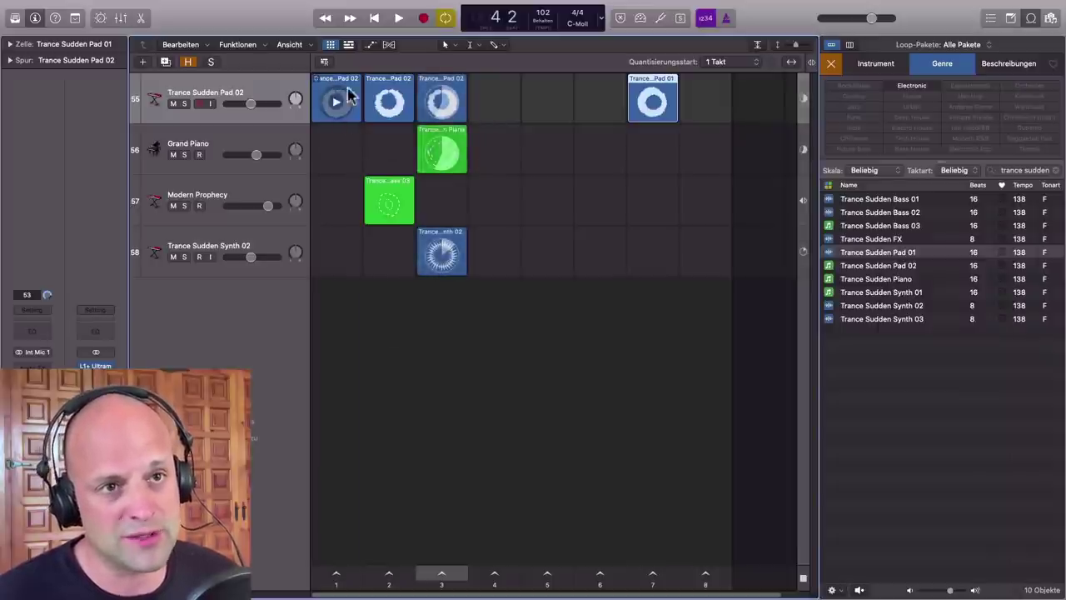
# - Play the Trance Sudden Pad 02 cell in scene 1 and toggle the Piano and Bass 03 cells off and on individually
pyautogui.click(336, 103)
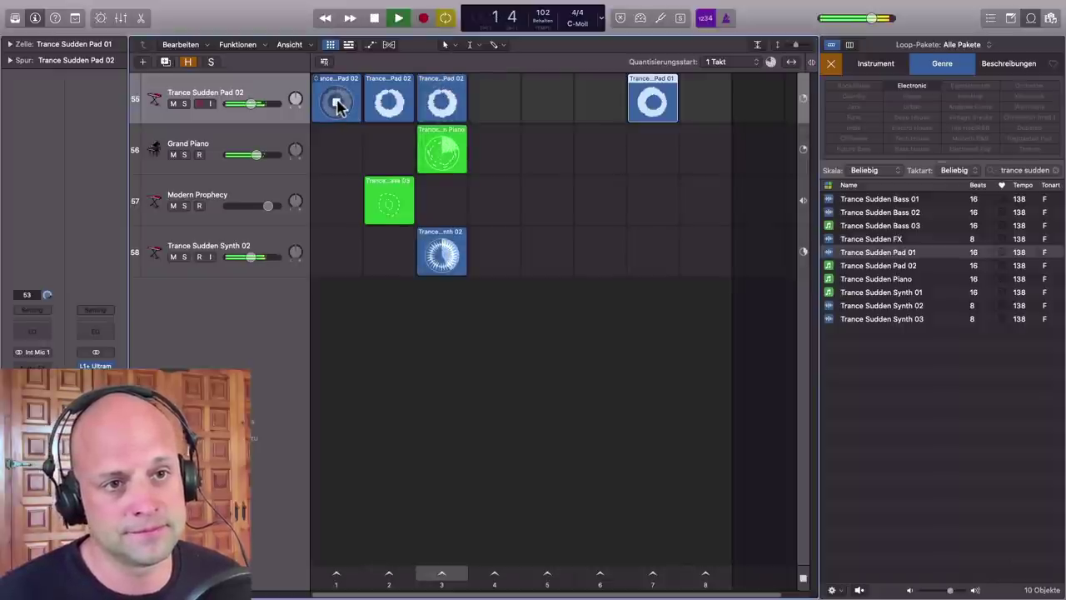
pyautogui.click(438, 158)
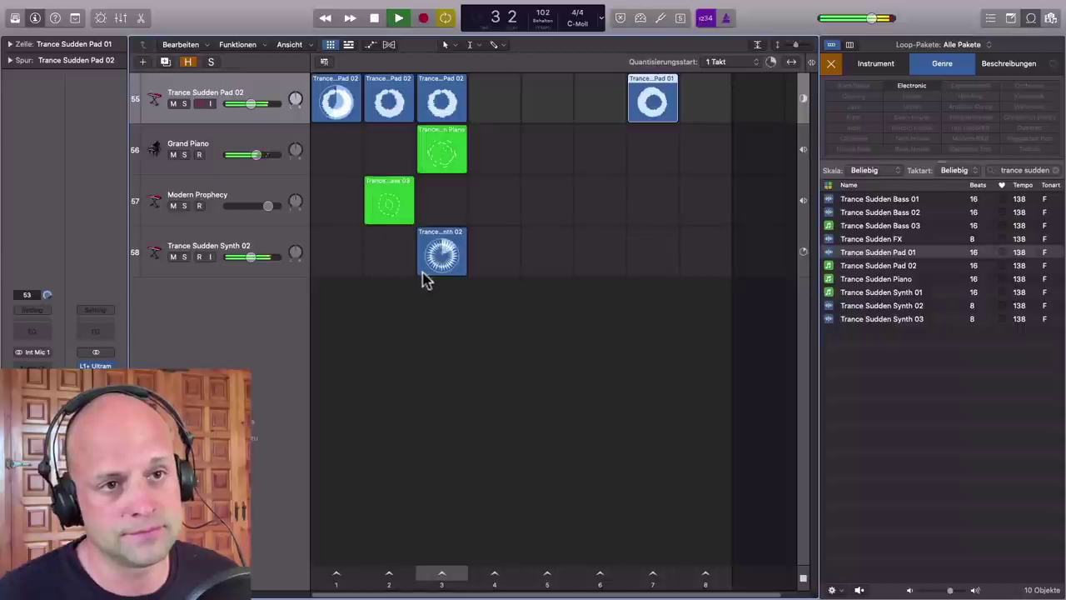
pyautogui.click(387, 206)
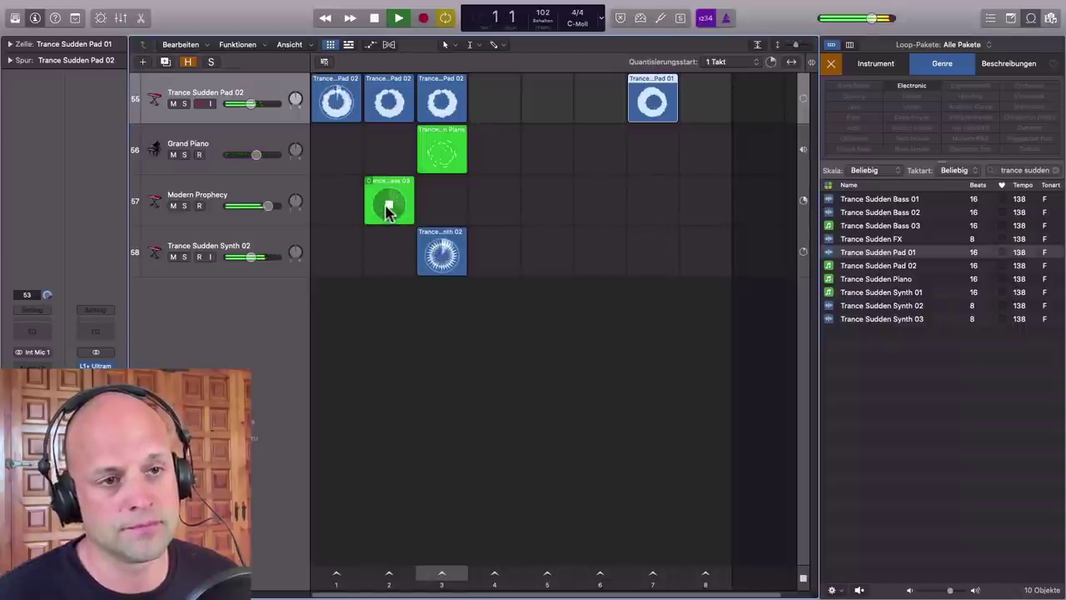
pyautogui.click(389, 206)
pyautogui.click(441, 158)
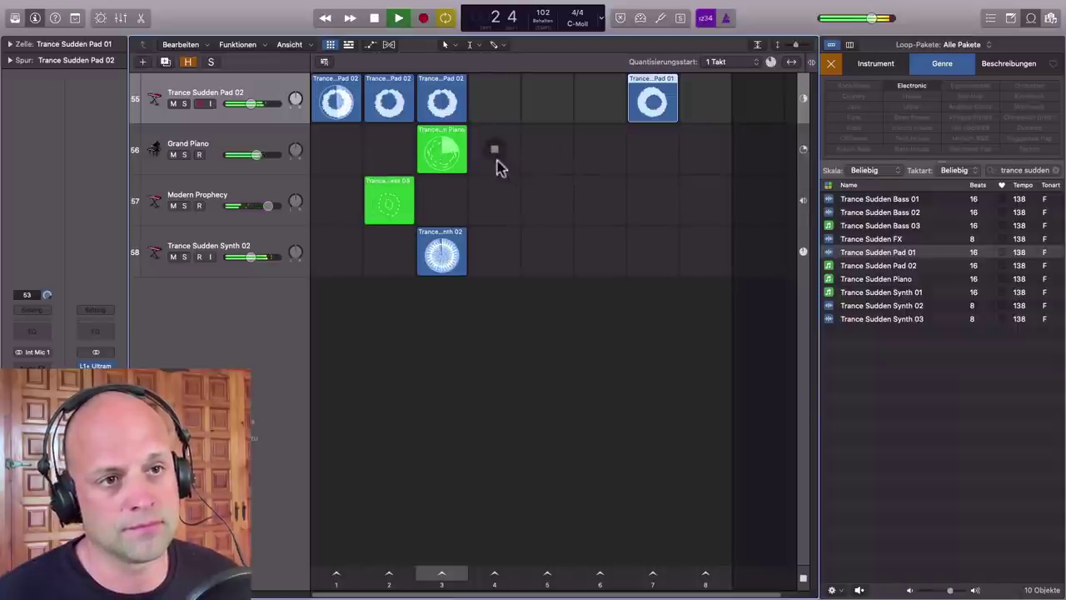
# - Stop the Piano, Synth 02 and scene 1 Pad 02 cells one by one, and end playback
pyautogui.click(442, 157)
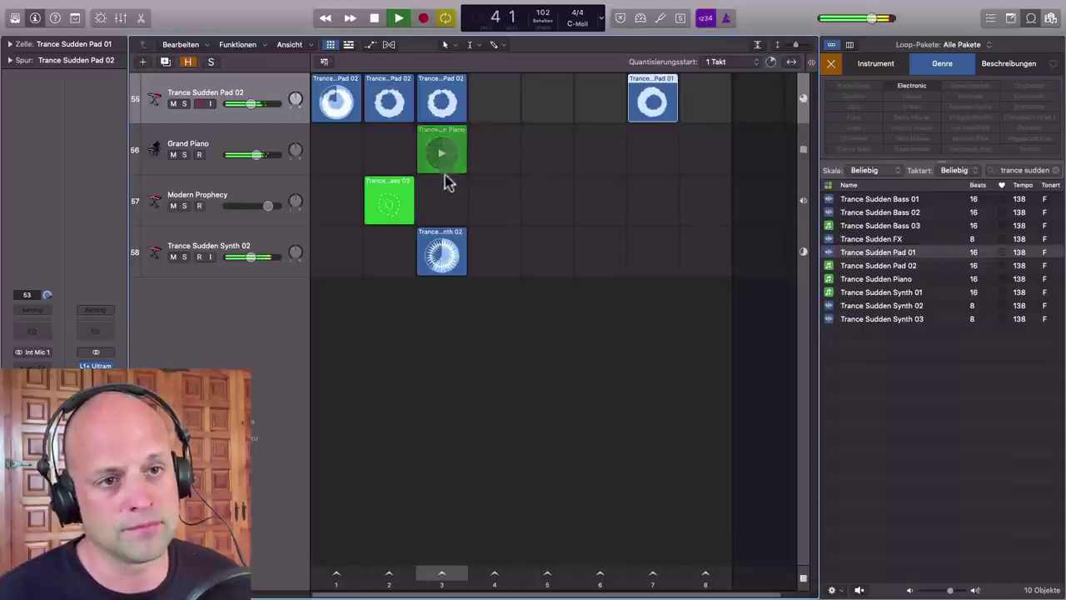
pyautogui.click(442, 260)
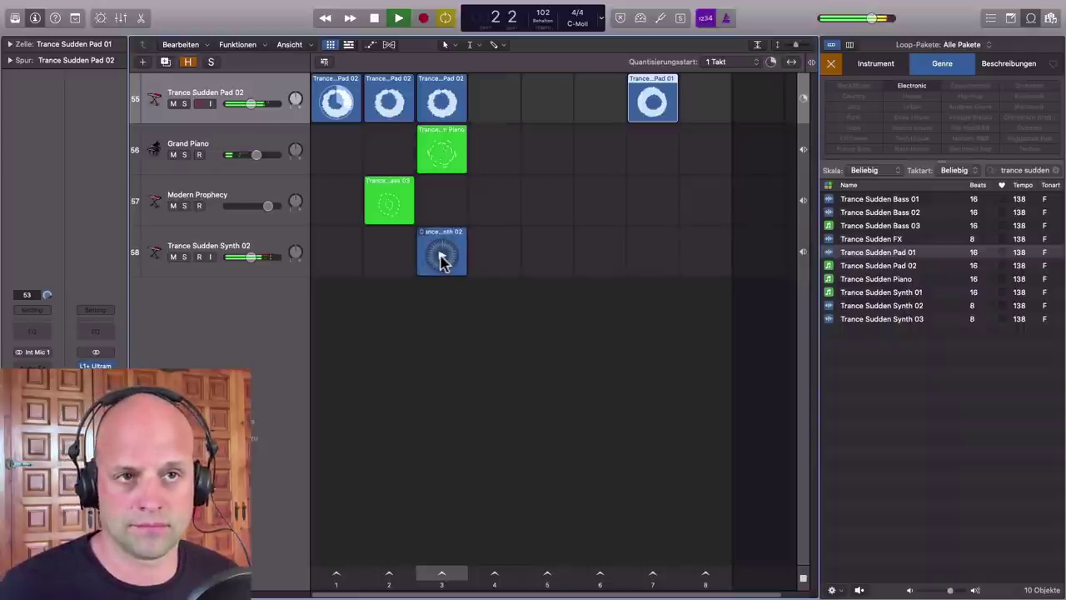
pyautogui.click(441, 261)
pyautogui.click(335, 102)
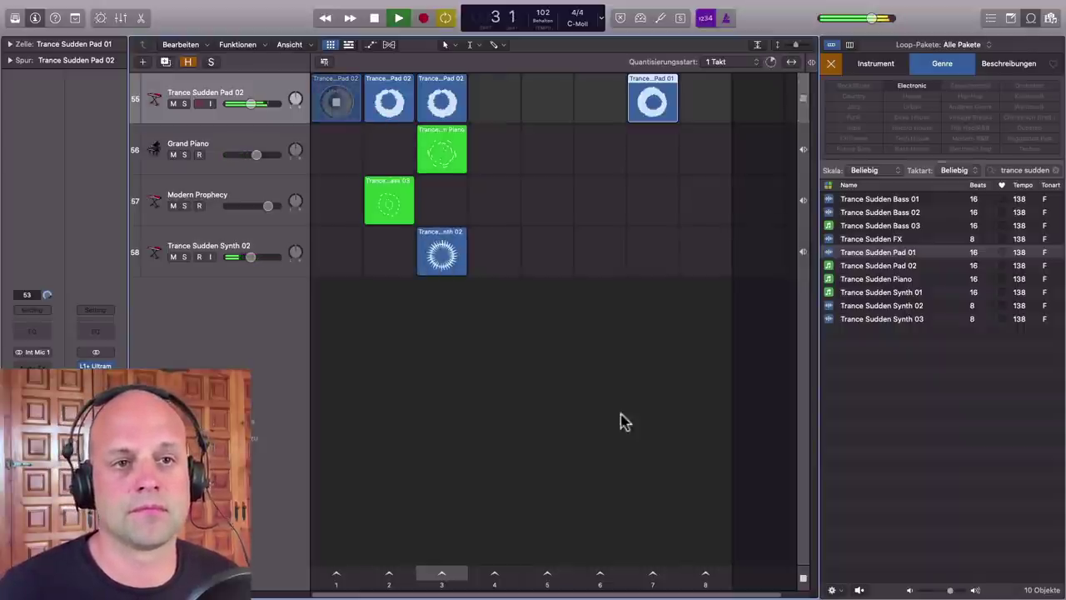
pyautogui.click(374, 18)
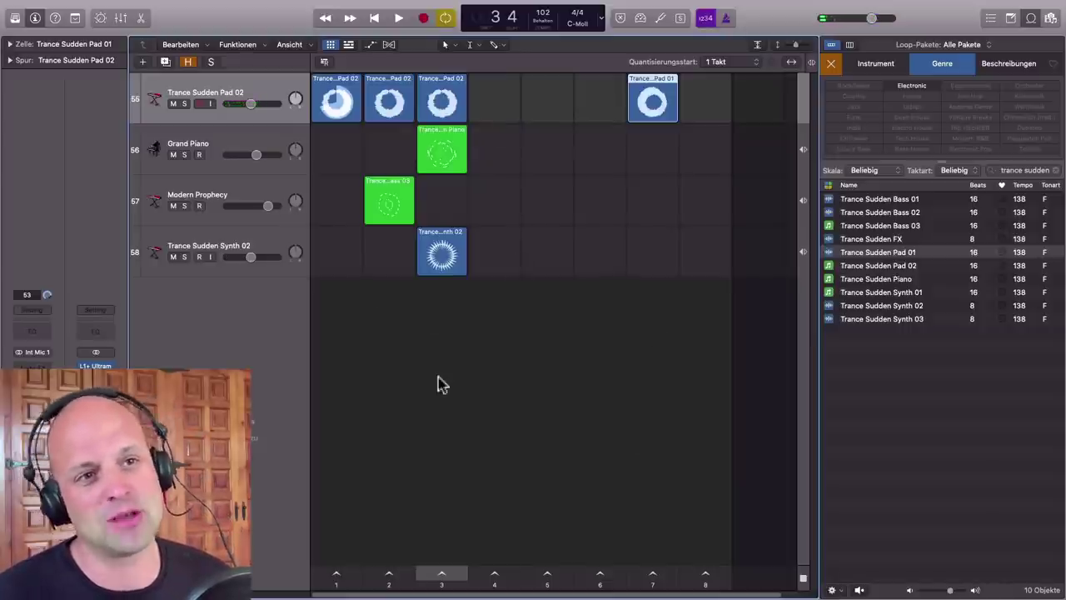
pyautogui.moveTo(448, 268)
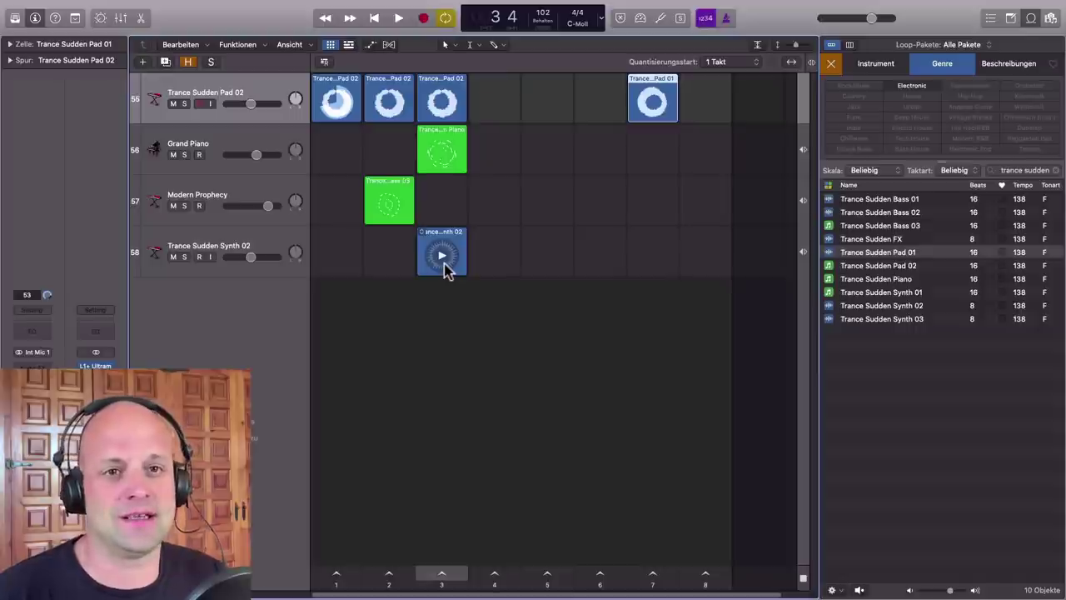